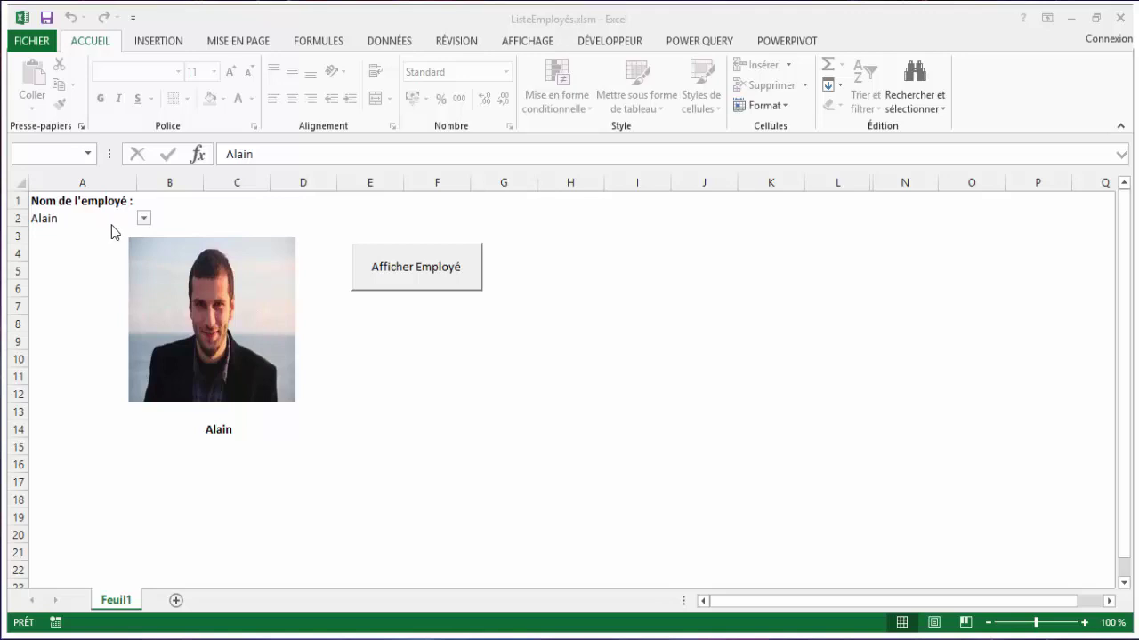
# - Choose Paul from the A2 dropdown and display his photo with Afficher Employé
pyautogui.click(147, 226)
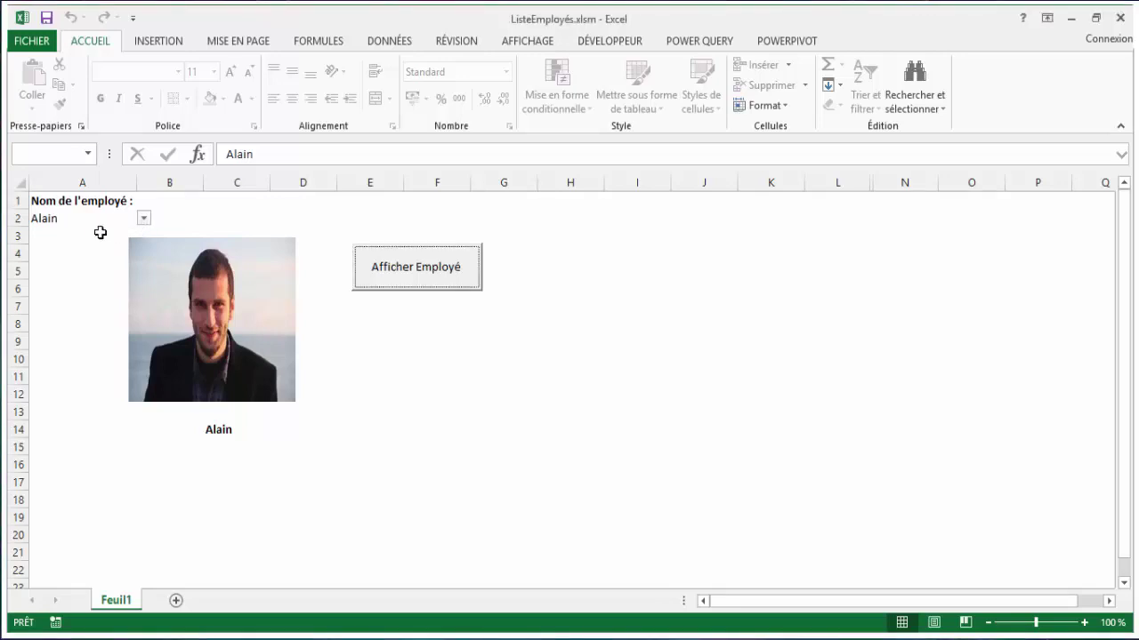
pyautogui.click(143, 218)
pyautogui.click(64, 255)
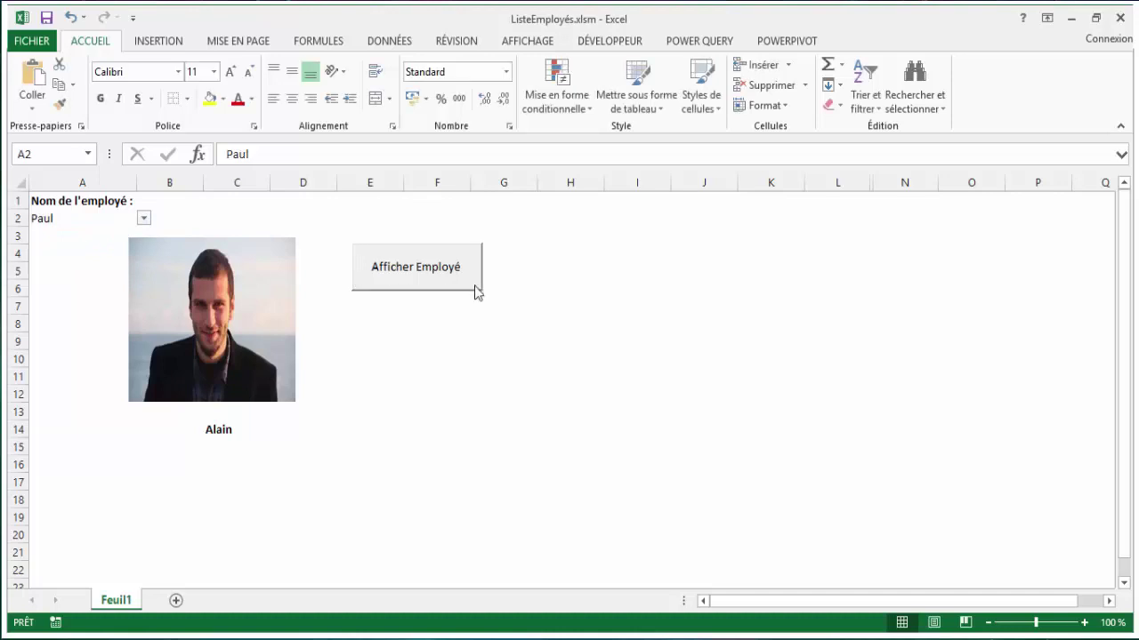
pyautogui.click(412, 279)
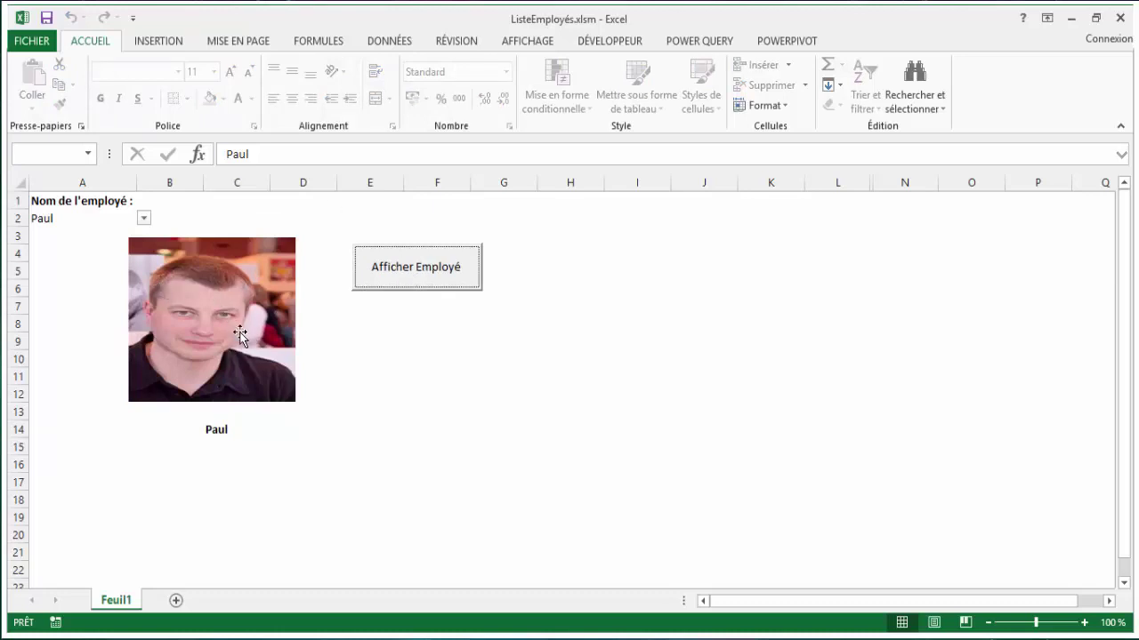
# - Select cells C14 and H12, then switch to File Explorer
pyautogui.click(216, 429)
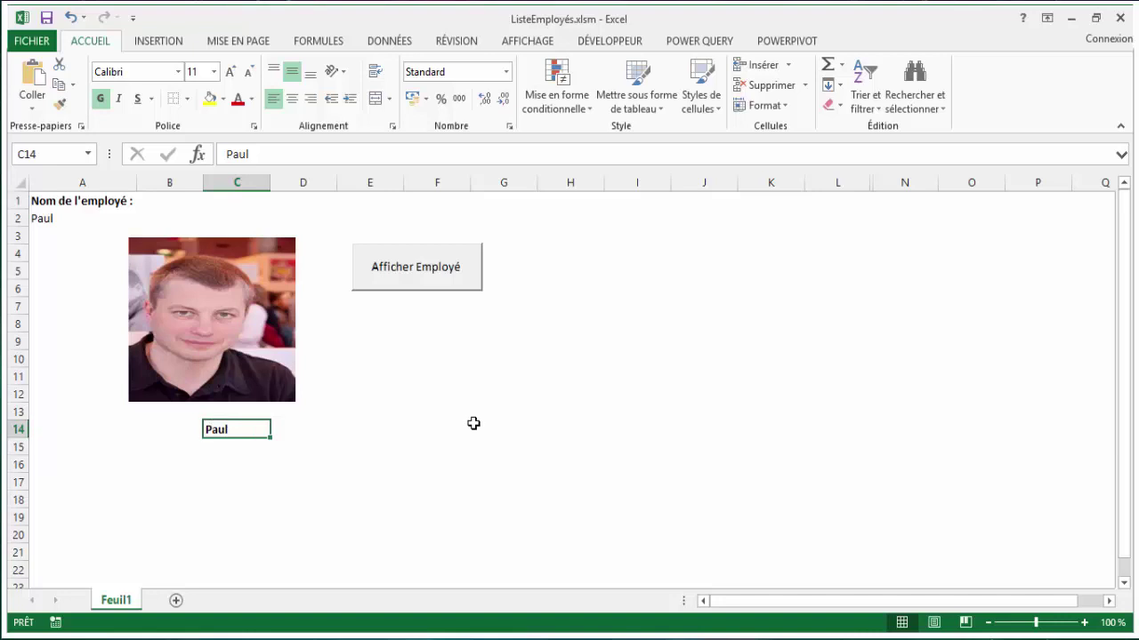
pyautogui.click(571, 392)
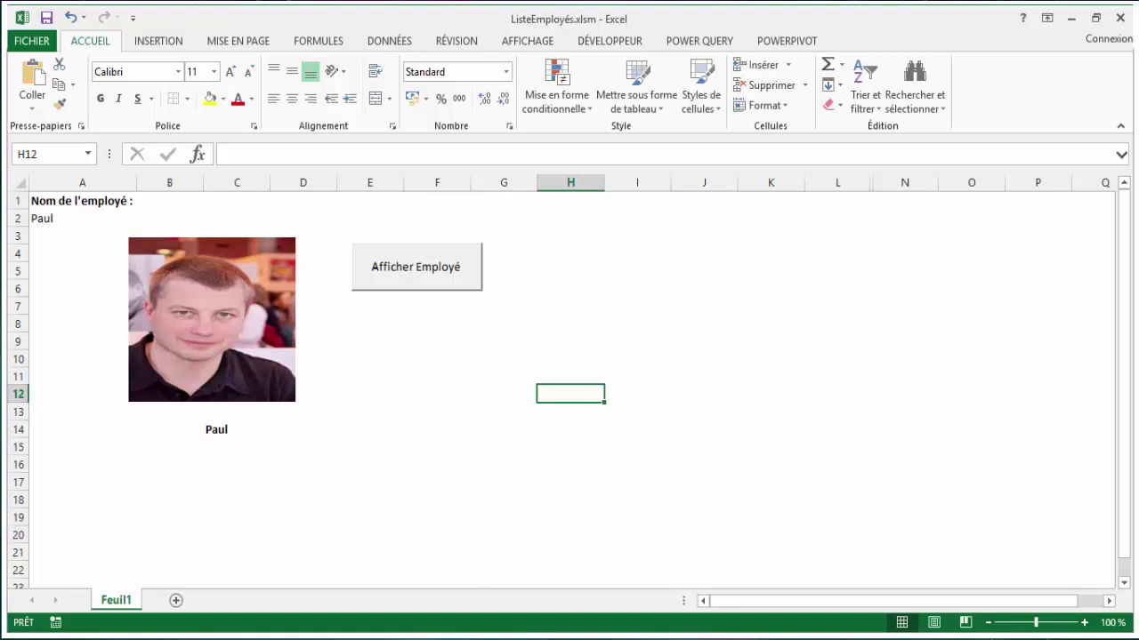
pyautogui.click(390, 636)
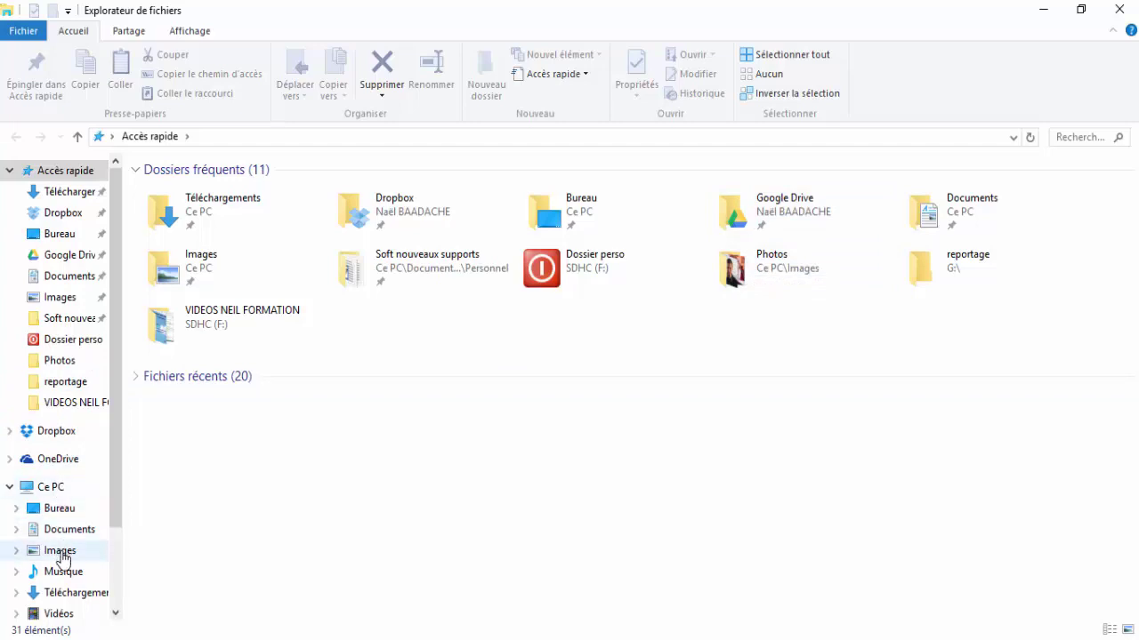
# - Open the Images > Photos folder and copy its full path with Copier
pyautogui.click(60, 553)
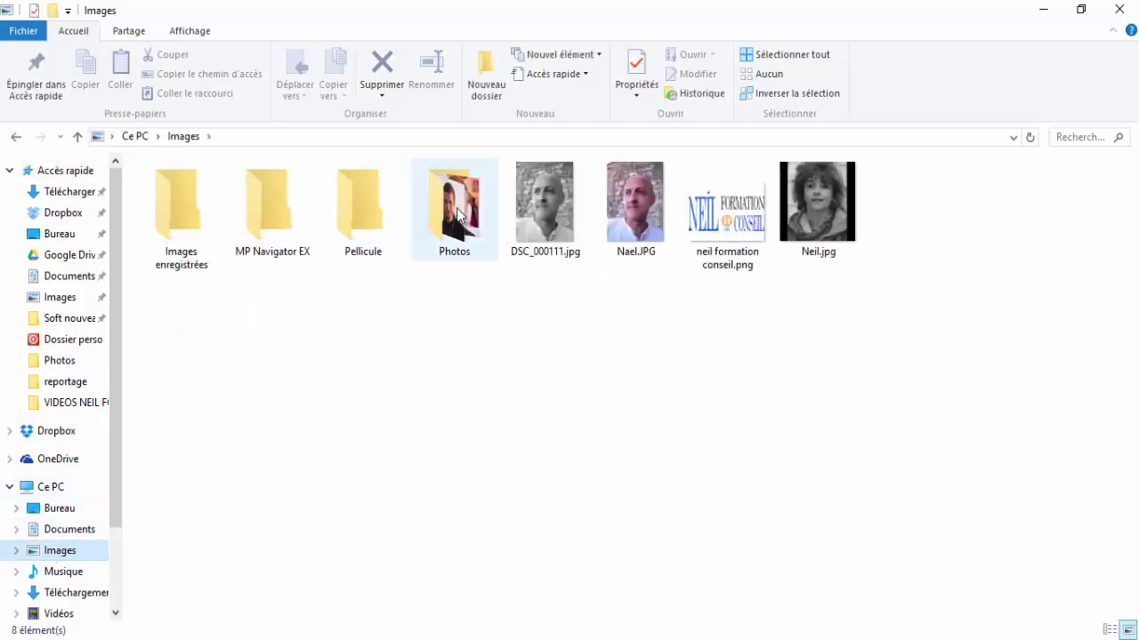
pyautogui.doubleClick(456, 213)
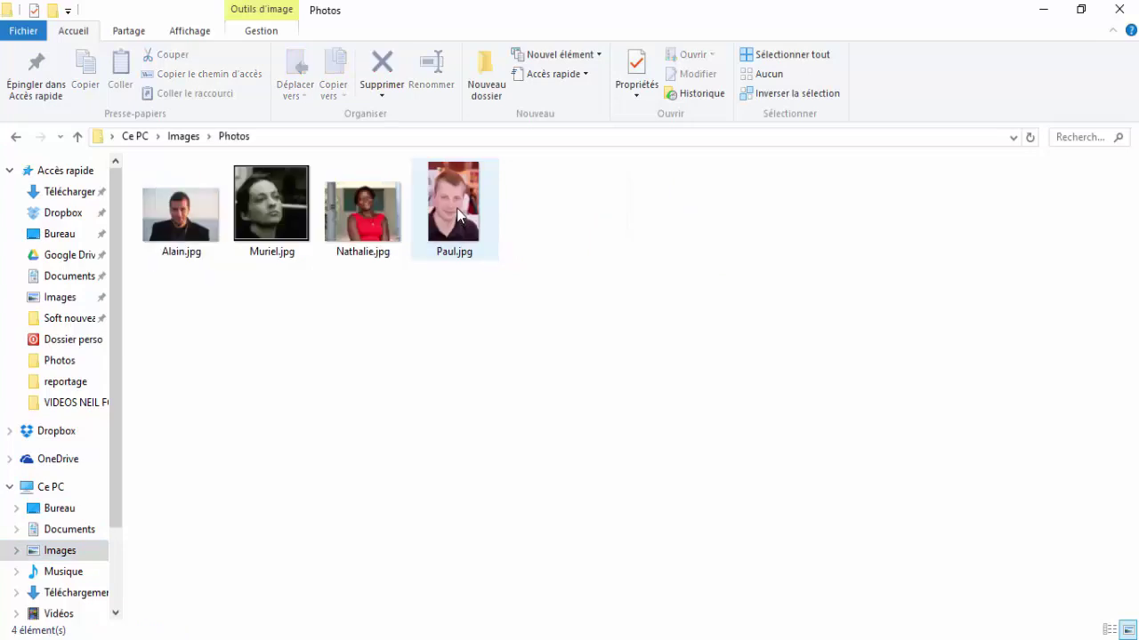
pyautogui.click(311, 145)
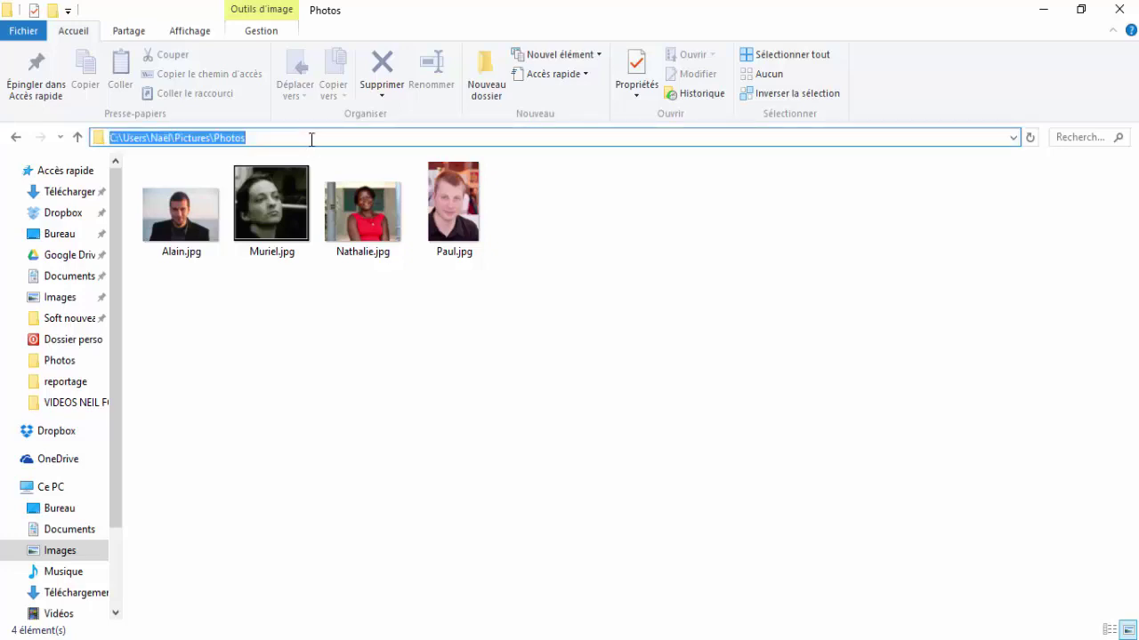
pyautogui.rightClick(311, 138)
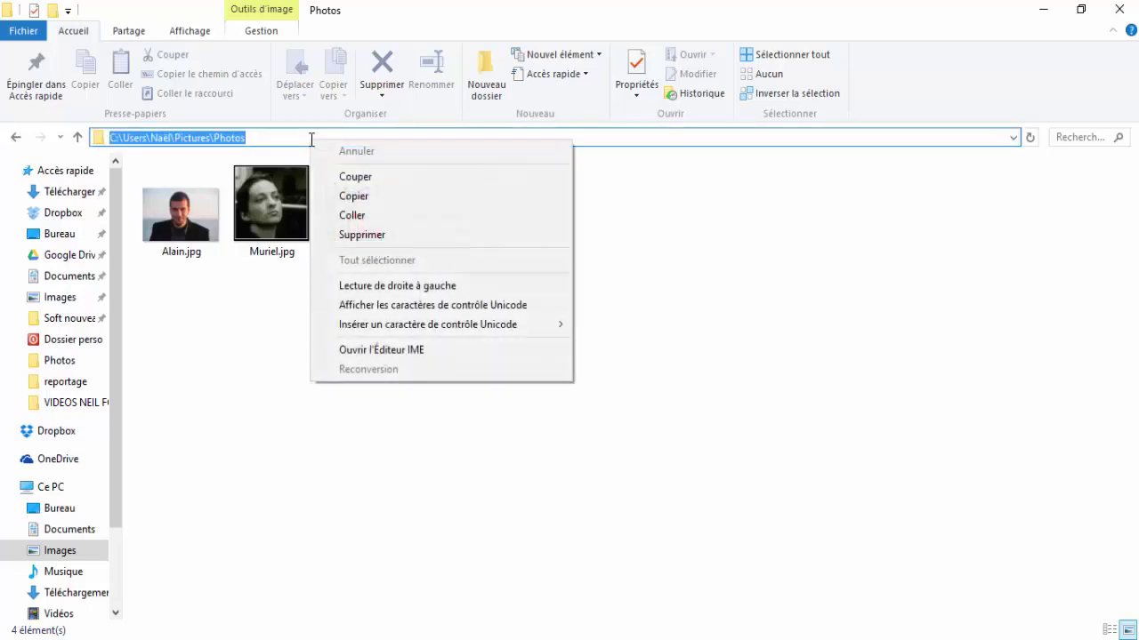
pyautogui.click(353, 195)
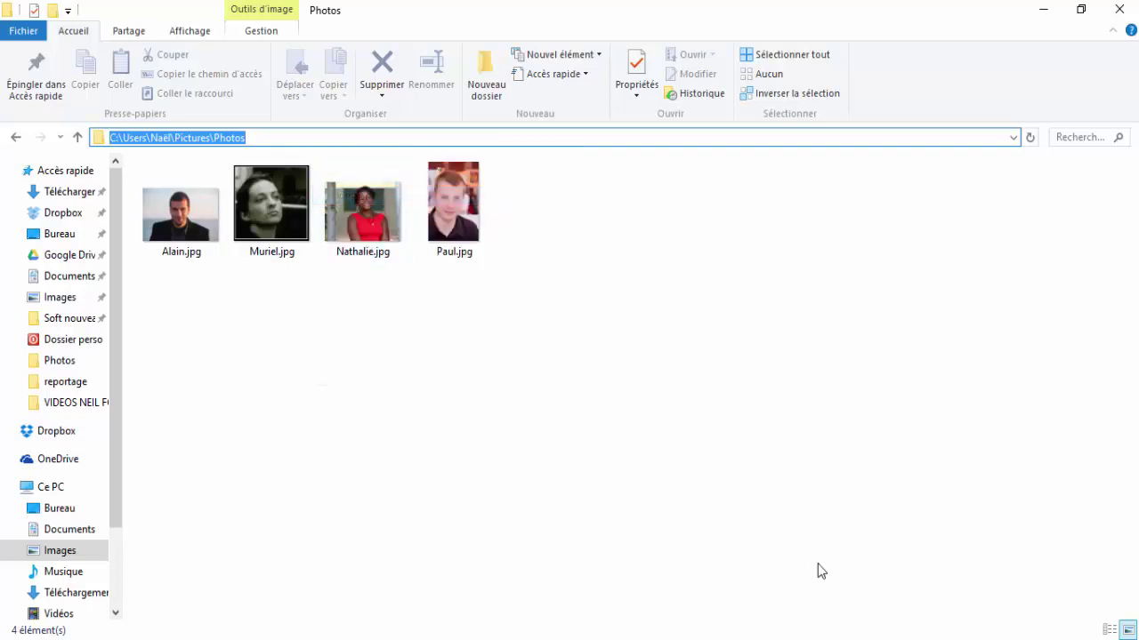
pyautogui.click(396, 400)
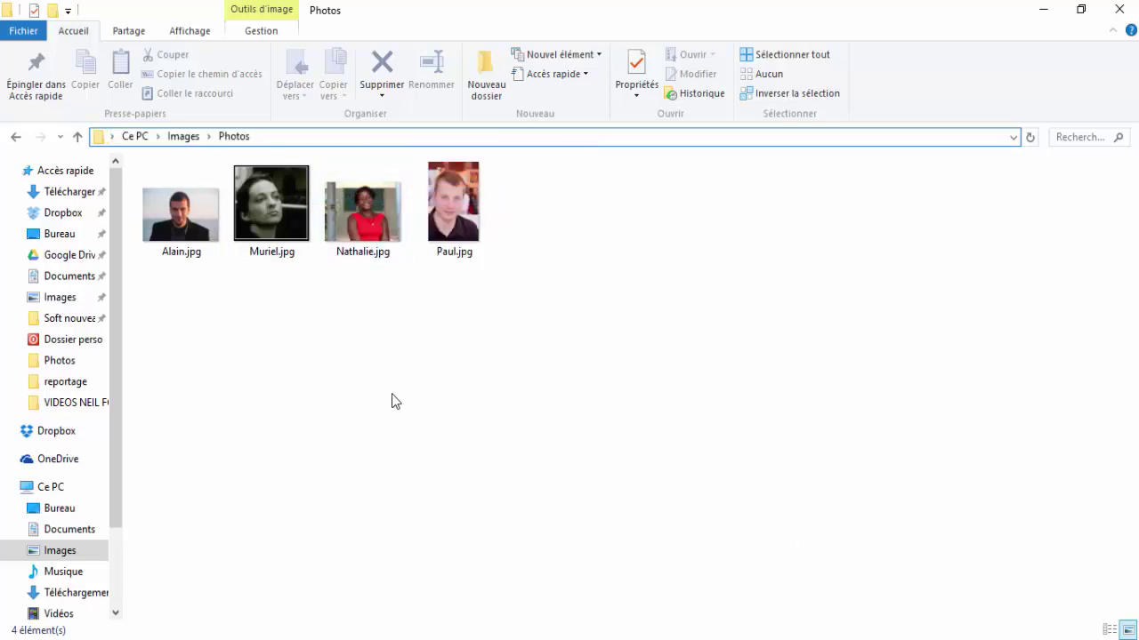
# - Close the Photos window, then save and close the ListeEmployés workbook with Enregistrer
pyautogui.click(1119, 9)
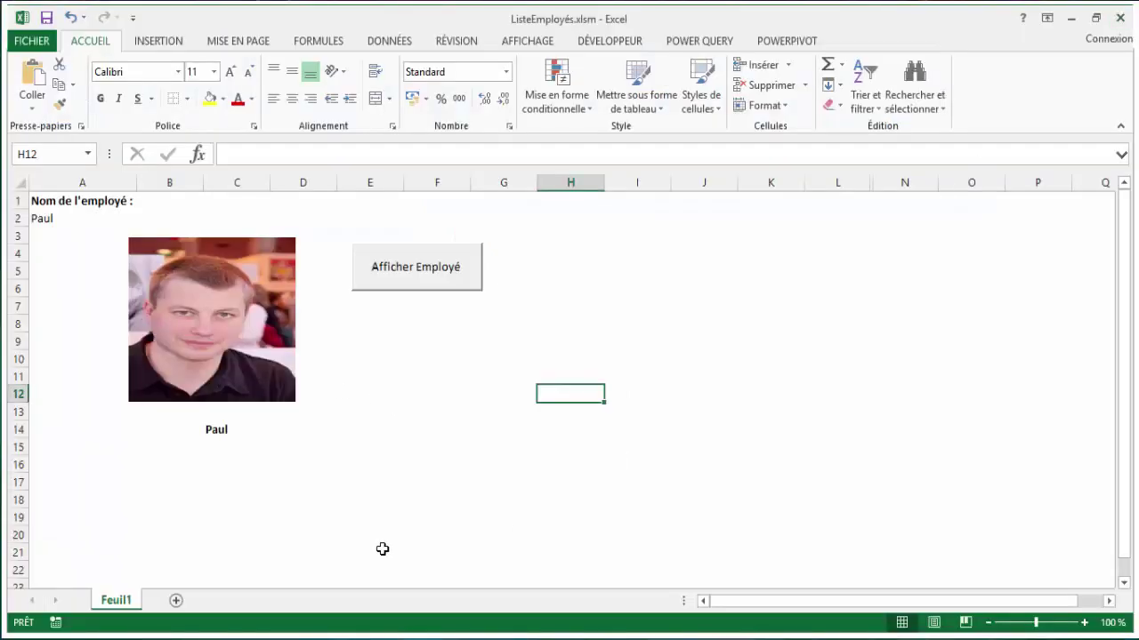
pyautogui.click(530, 347)
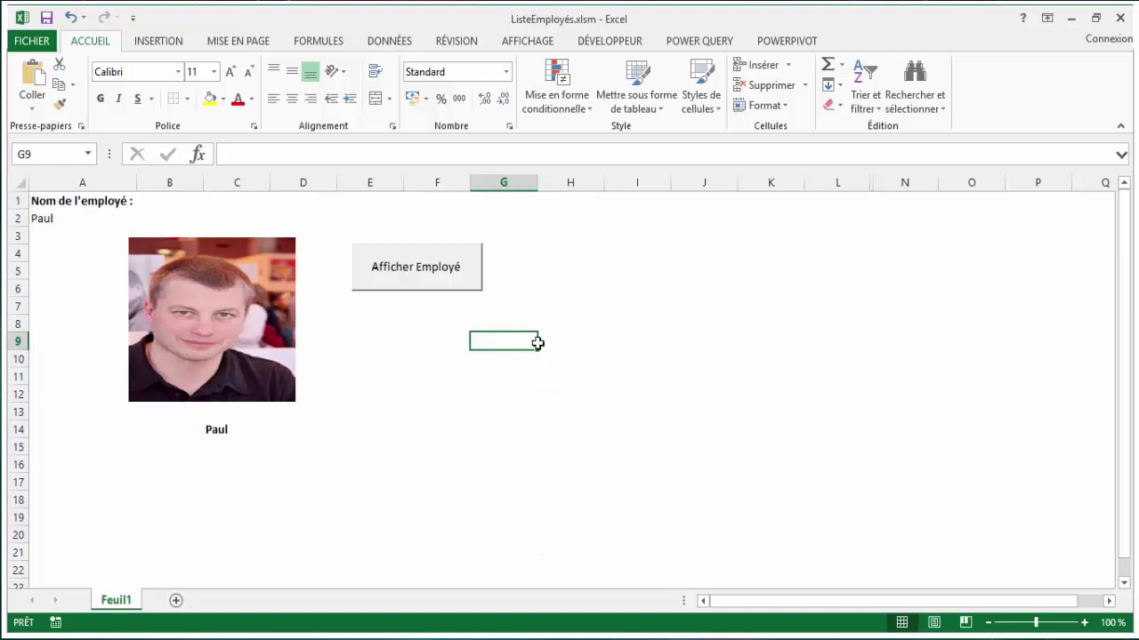
pyautogui.click(1119, 18)
pyautogui.click(472, 363)
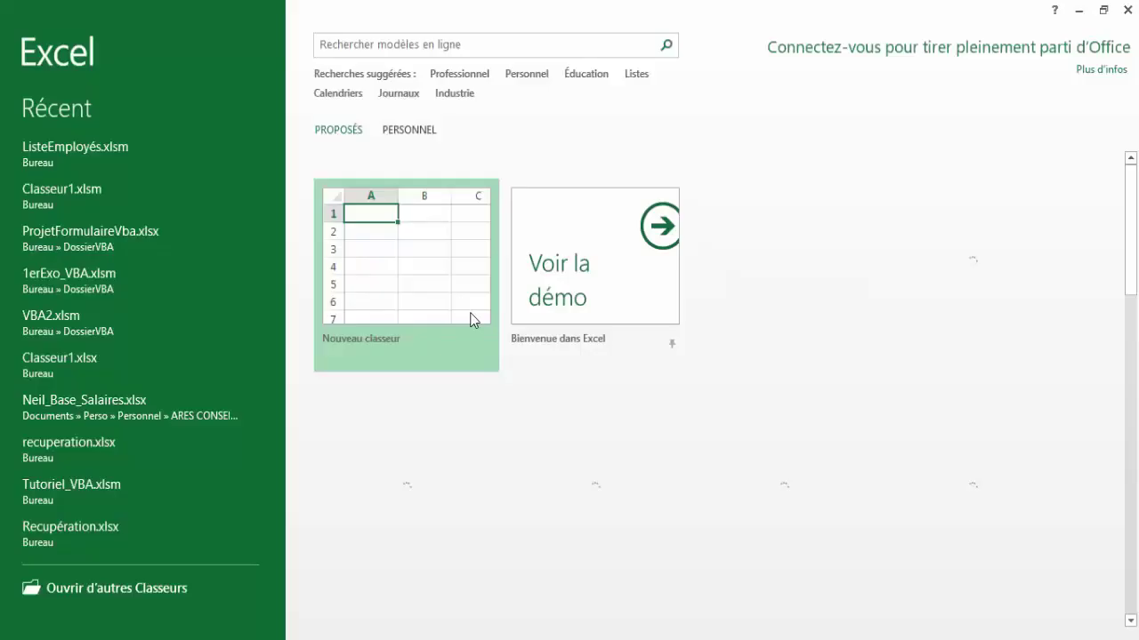
# - Start a new blank workbook with 'Nom employé :' in A1, then bring up File Explorer
pyautogui.click(400, 285)
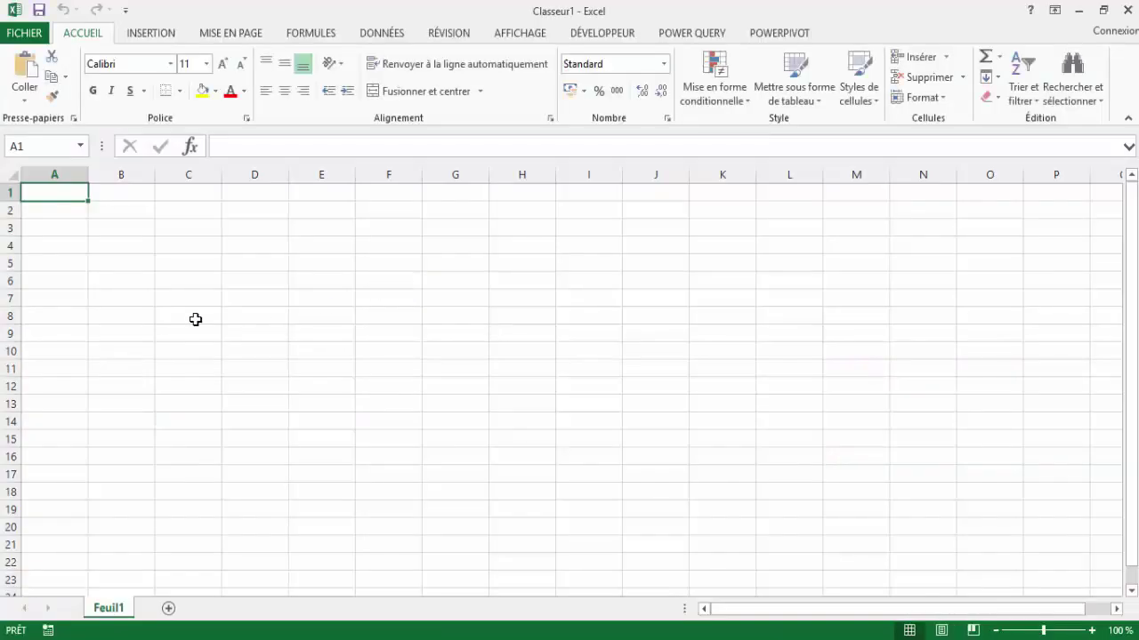
pyautogui.click(71, 293)
pyautogui.click(69, 195)
pyautogui.write('Nom employé :')
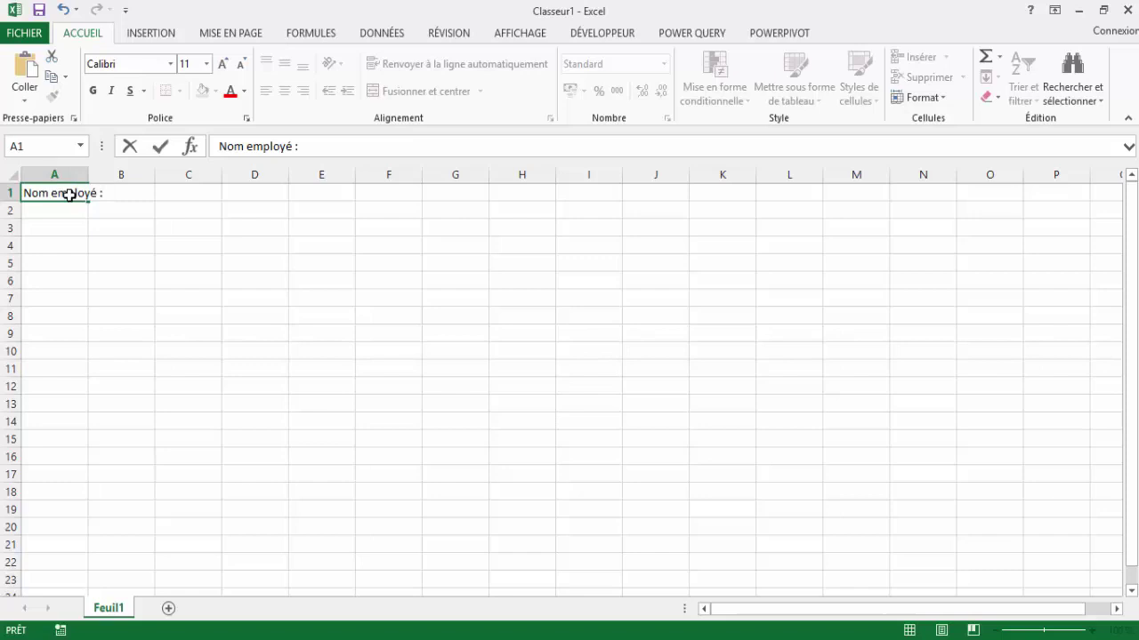
pyautogui.press('Return')
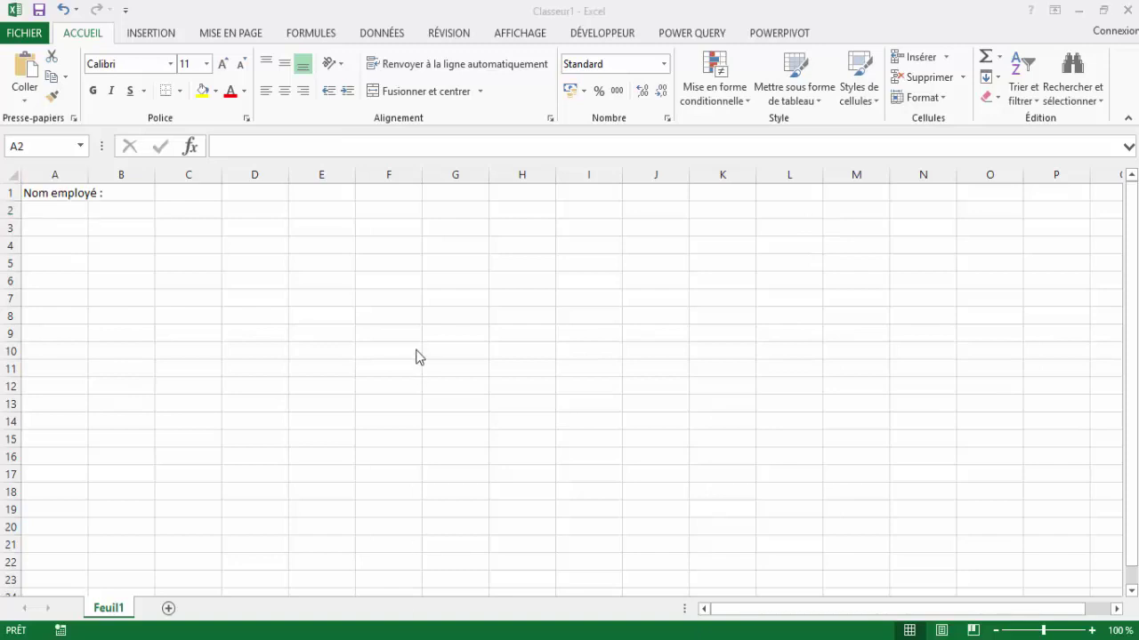
pyautogui.press('super+e')
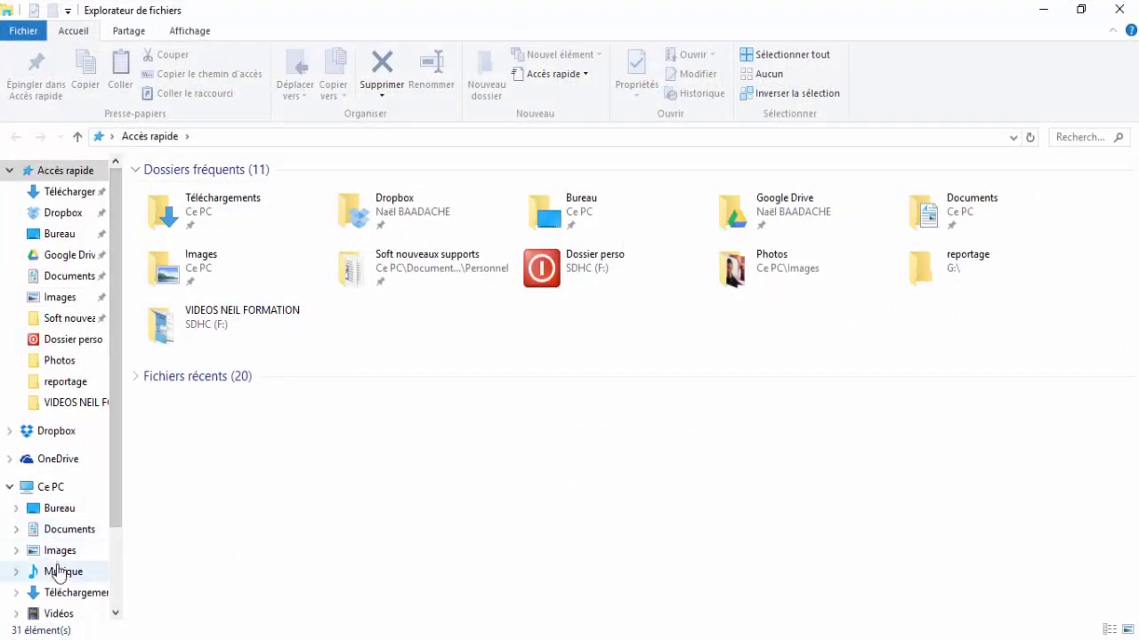
# - Open the Photos folder under Images in File Explorer
pyautogui.click(64, 554)
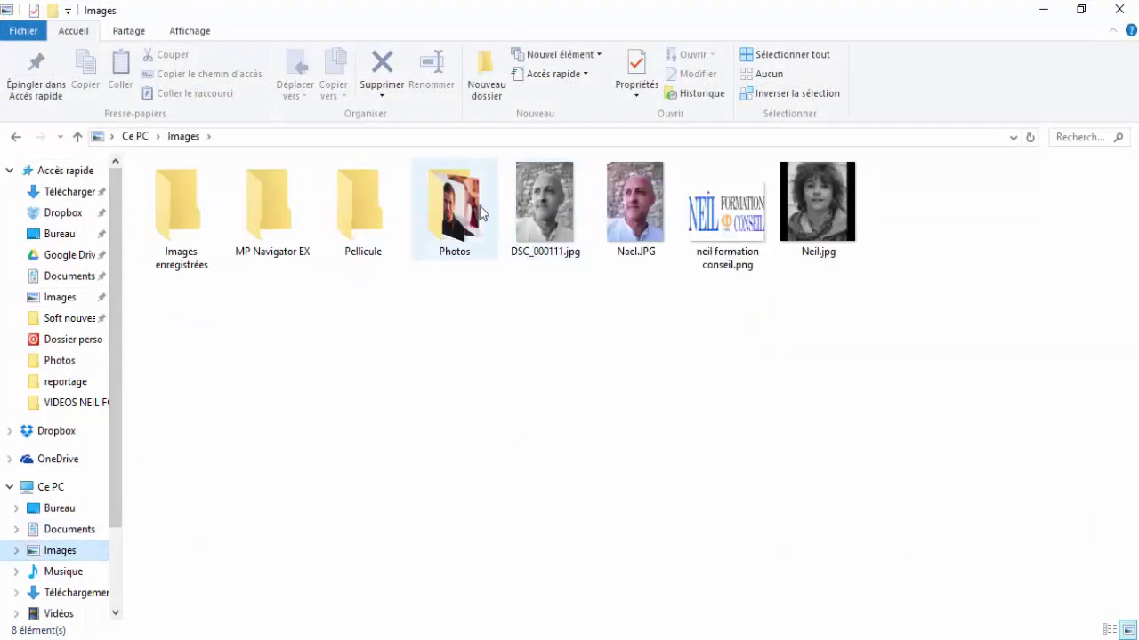
pyautogui.doubleClick(453, 209)
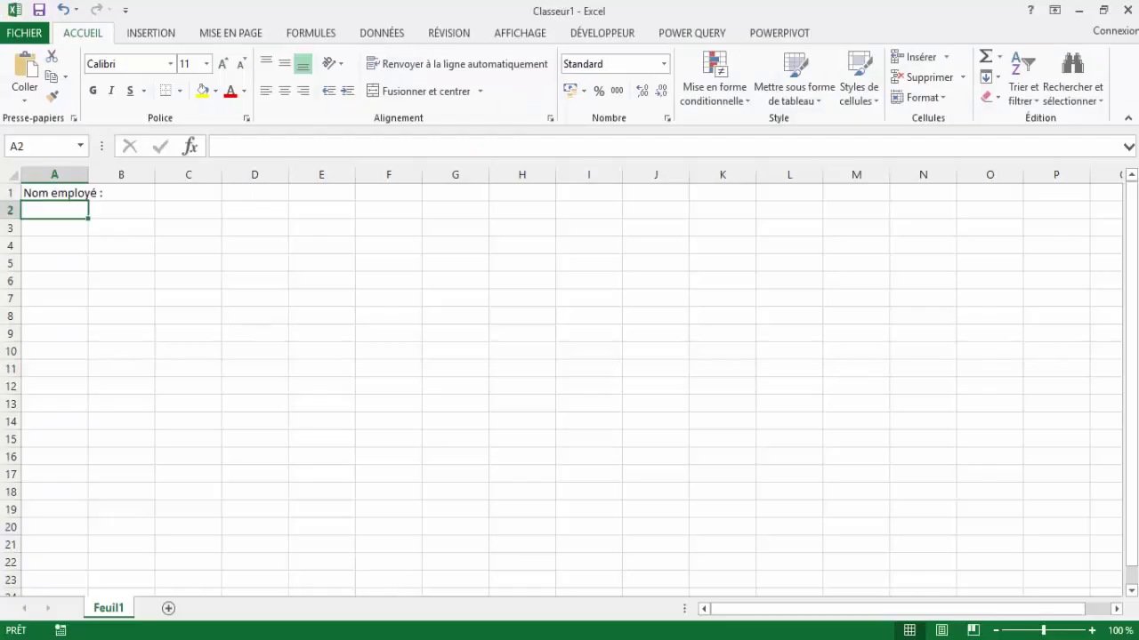
# - Enter the names Alain, Paul, Nathalie and Muriel in cells L2 to L5
pyautogui.click(779, 208)
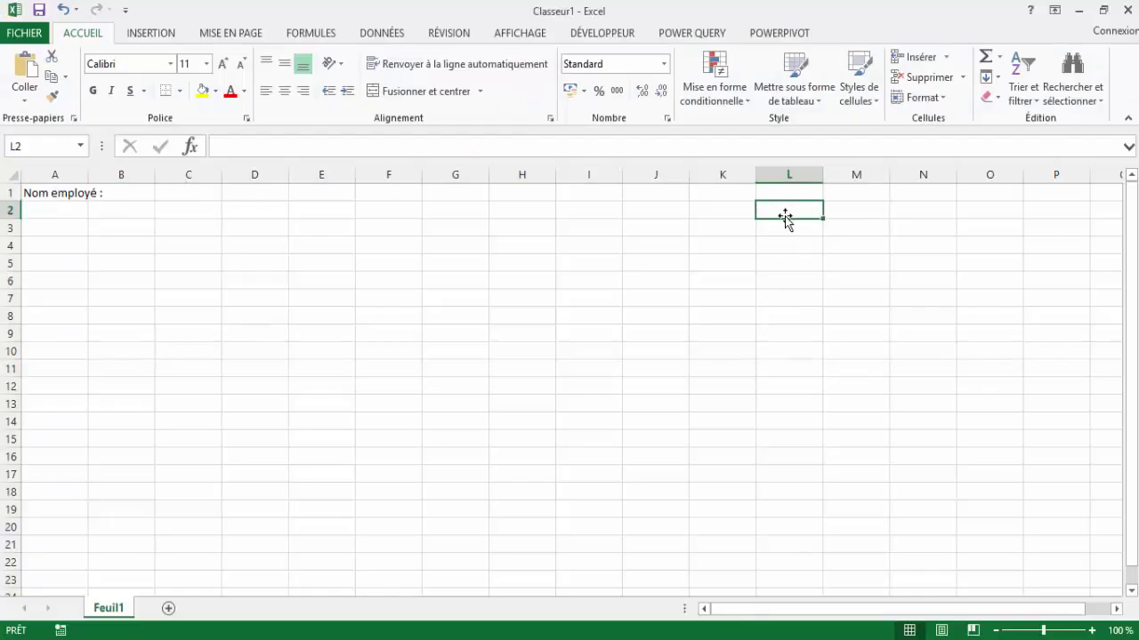
pyautogui.write('P')
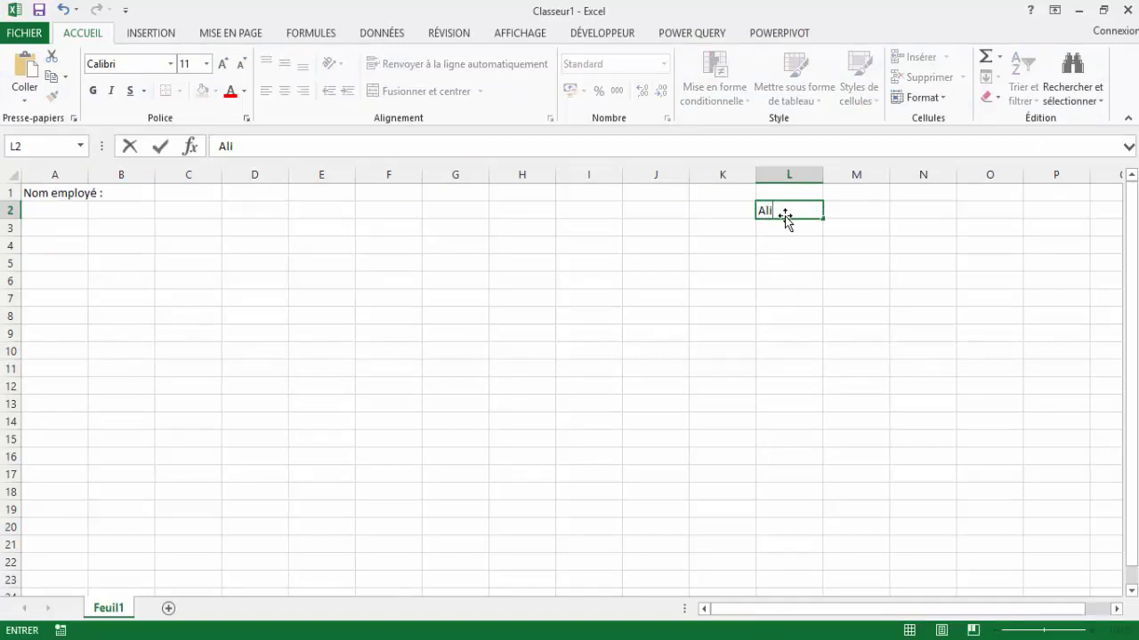
pyautogui.press('Return')
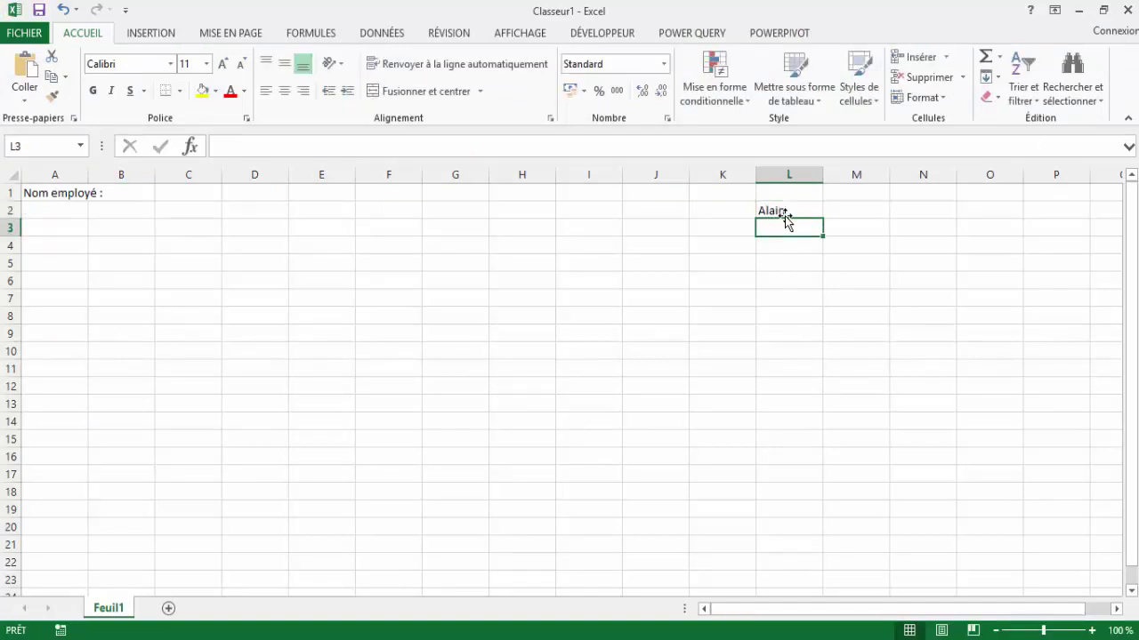
pyautogui.write('Paul')
pyautogui.press('Return')
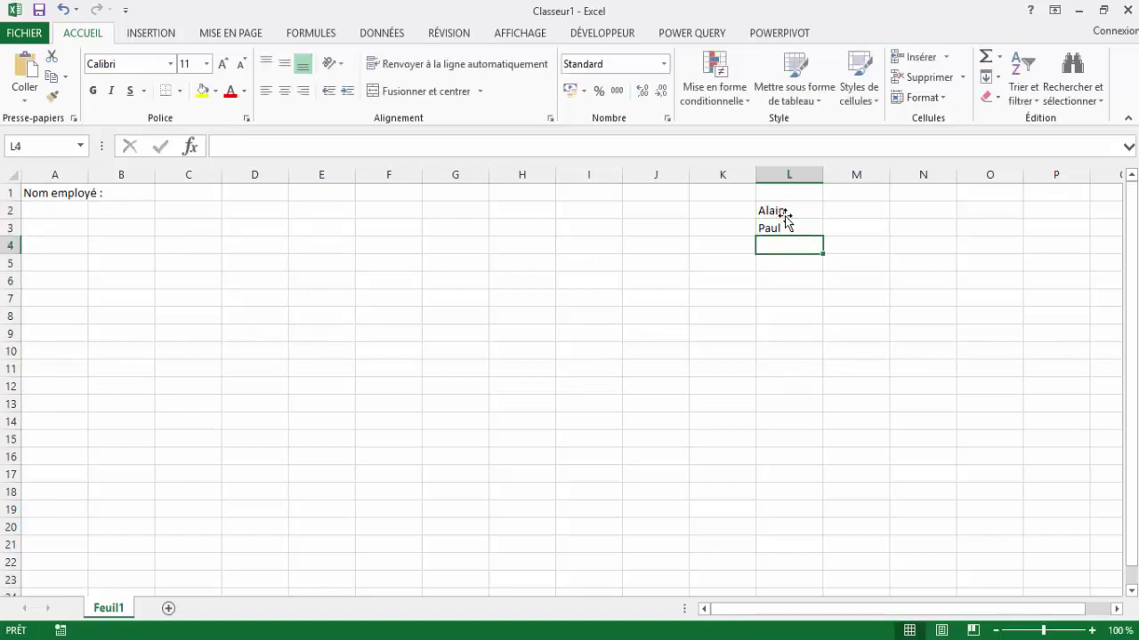
pyautogui.write('Na')
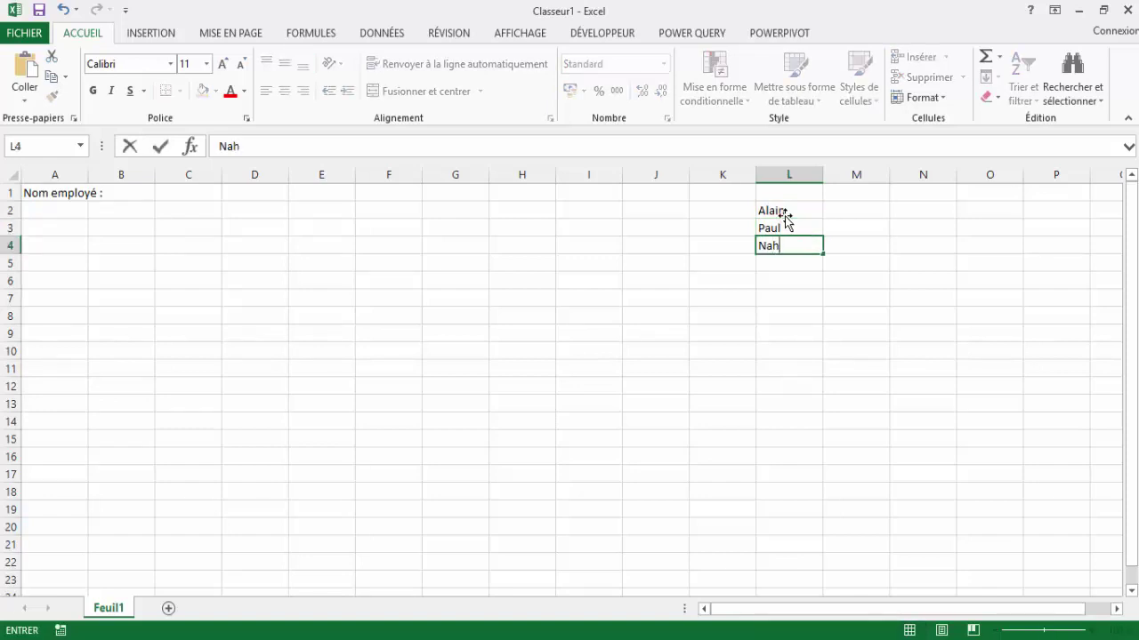
pyautogui.write('thalie')
pyautogui.press('Return')
pyautogui.write('M')
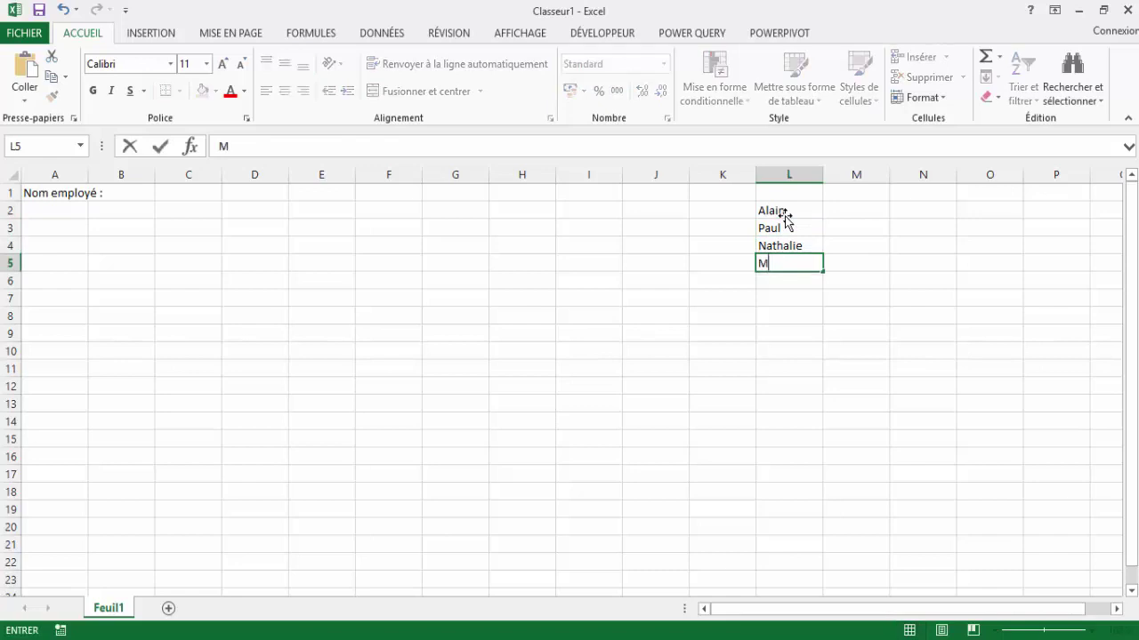
pyautogui.write('uriel')
pyautogui.press('Return')
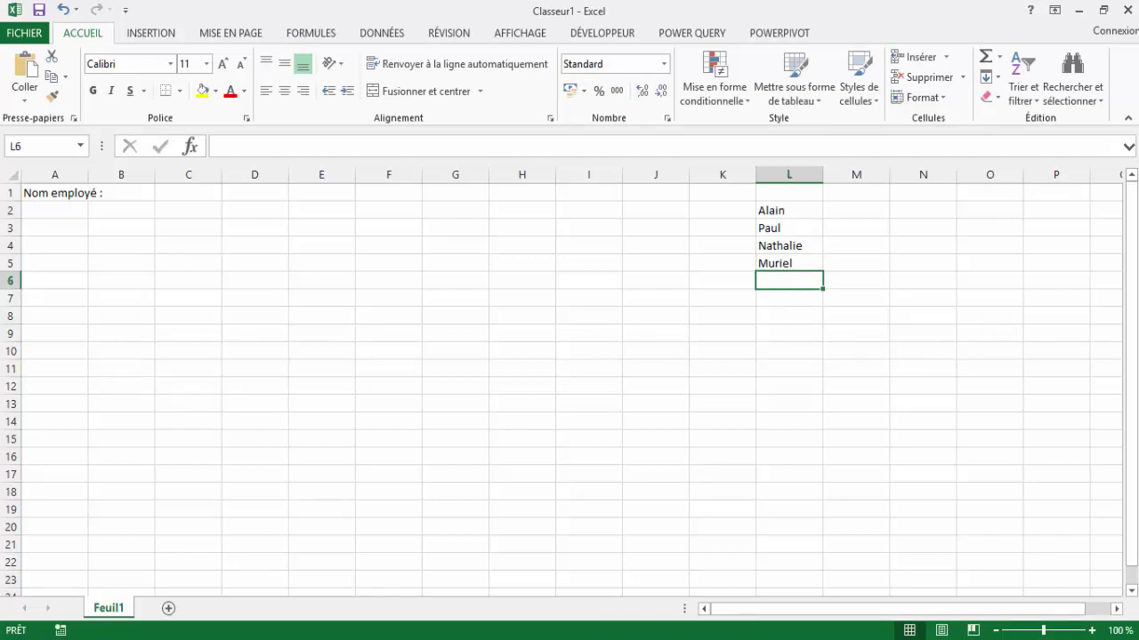
# - Close the Photos folder window and select cell A2
pyautogui.click(392, 573)
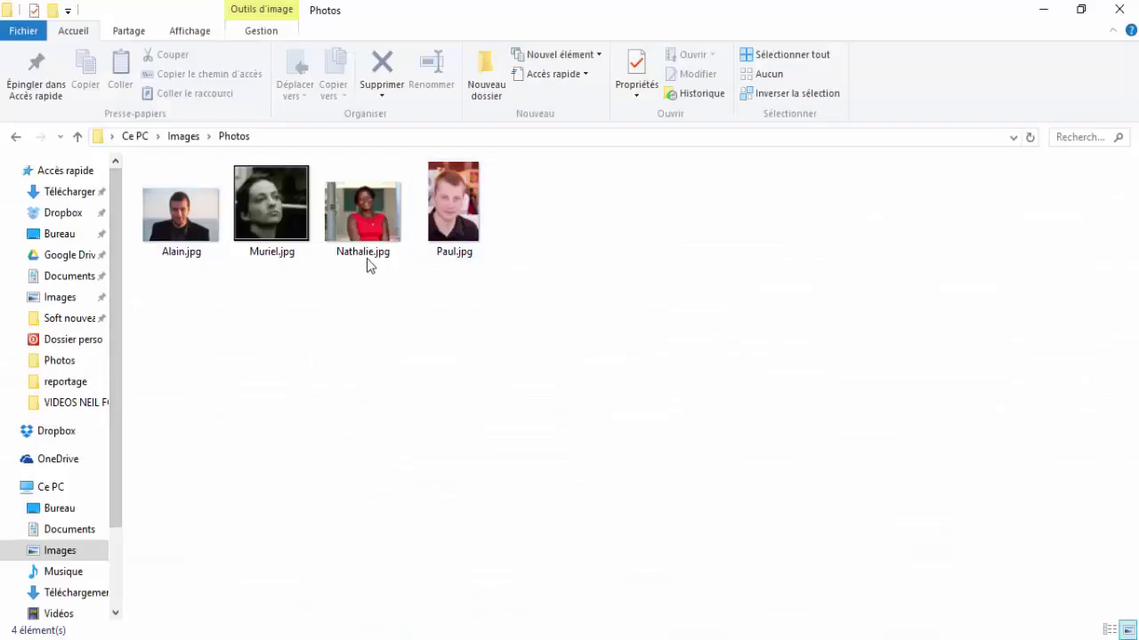
pyautogui.click(1120, 11)
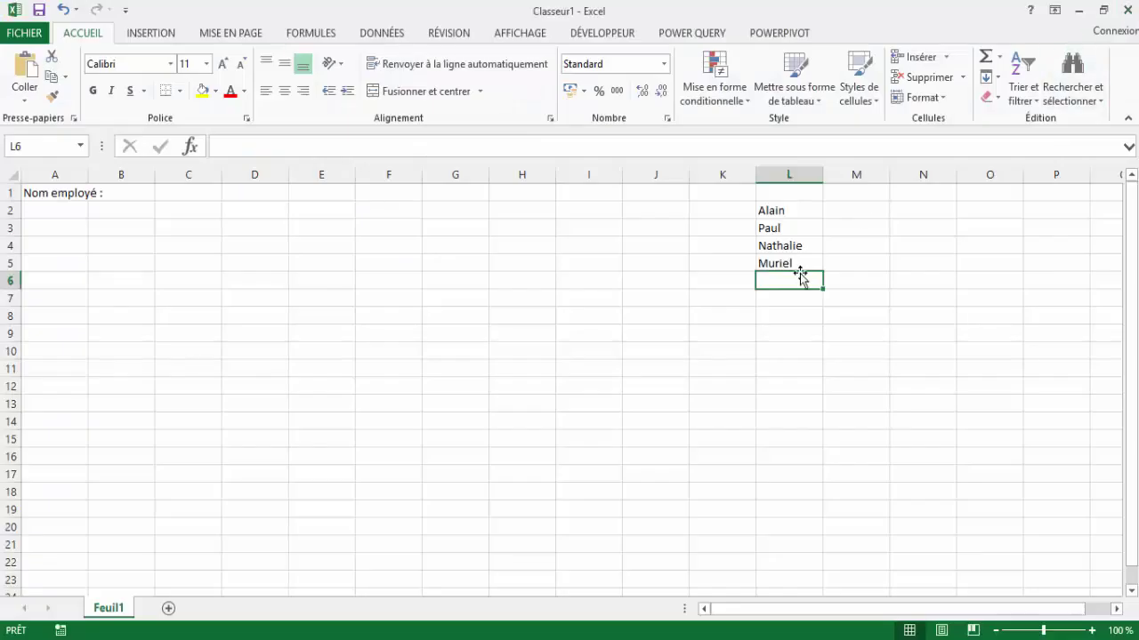
pyautogui.click(51, 206)
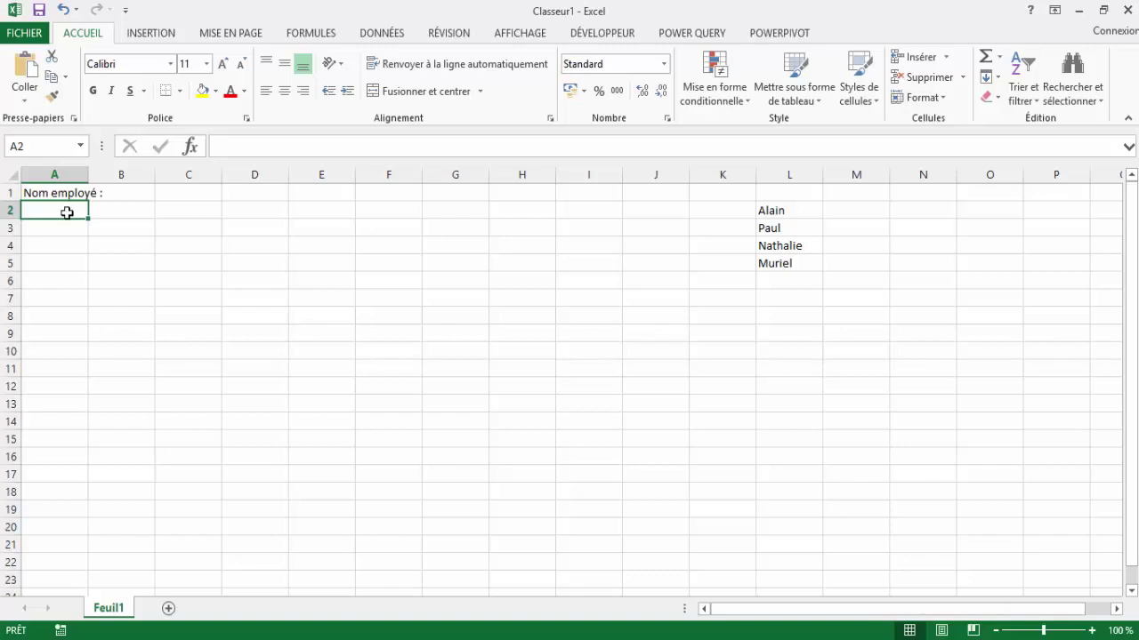
# - Give A2 a Liste data validation sourced from =$L$2:$L$5
pyautogui.click(313, 34)
pyautogui.click(383, 34)
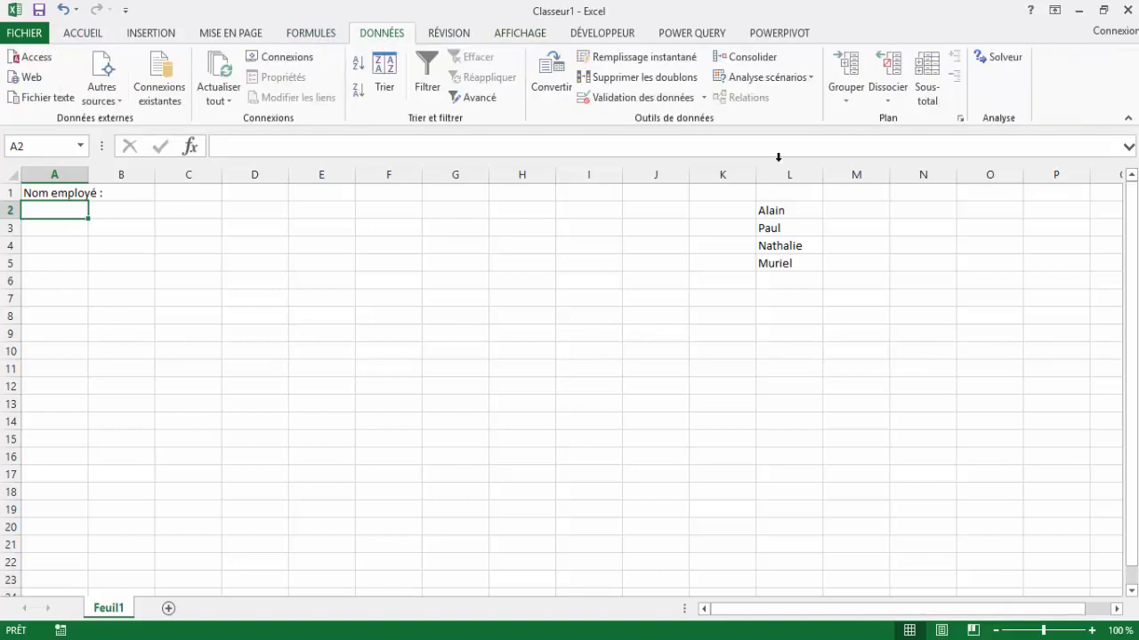
pyautogui.click(641, 98)
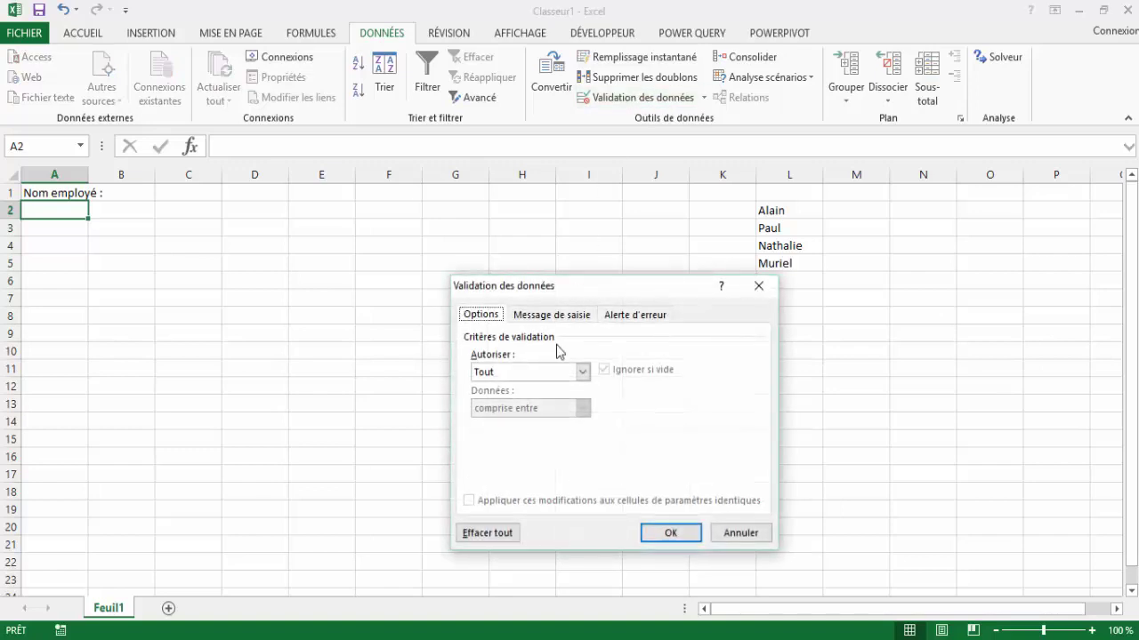
pyautogui.click(556, 378)
pyautogui.click(514, 423)
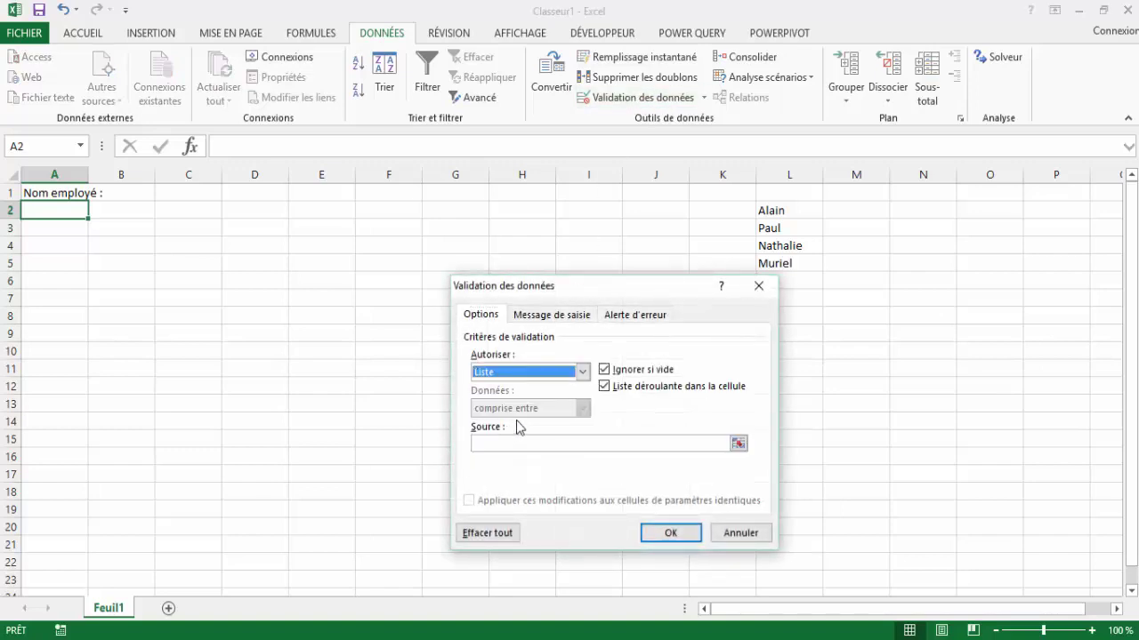
pyautogui.click(517, 444)
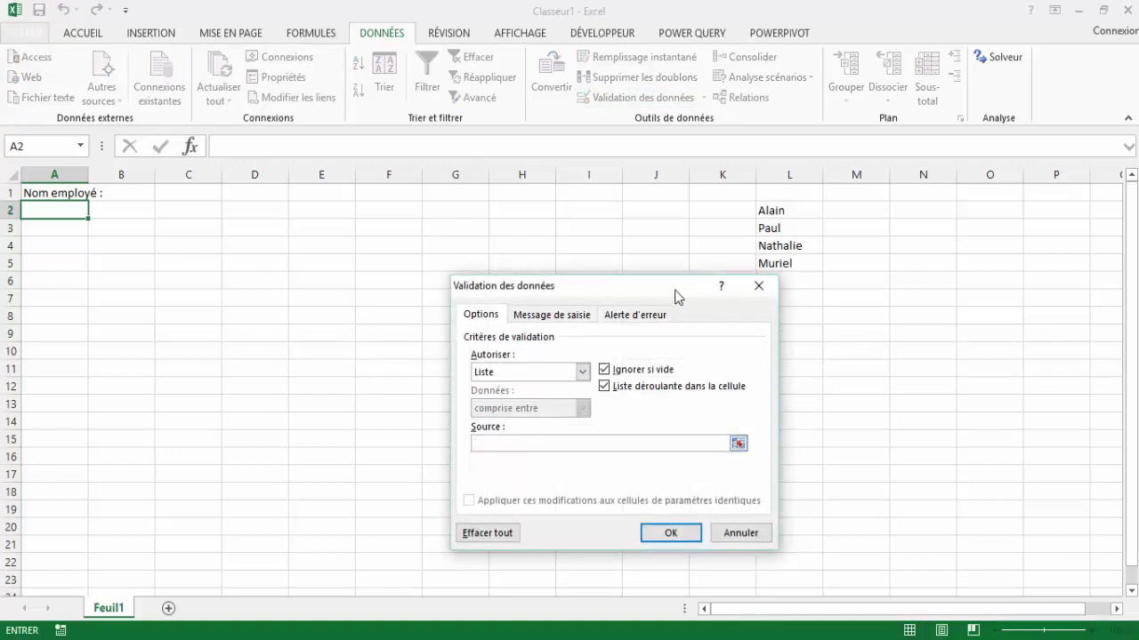
pyautogui.moveTo(673, 294); pyautogui.dragTo(541, 313)
pyautogui.moveTo(777, 211); pyautogui.dragTo(777, 259)
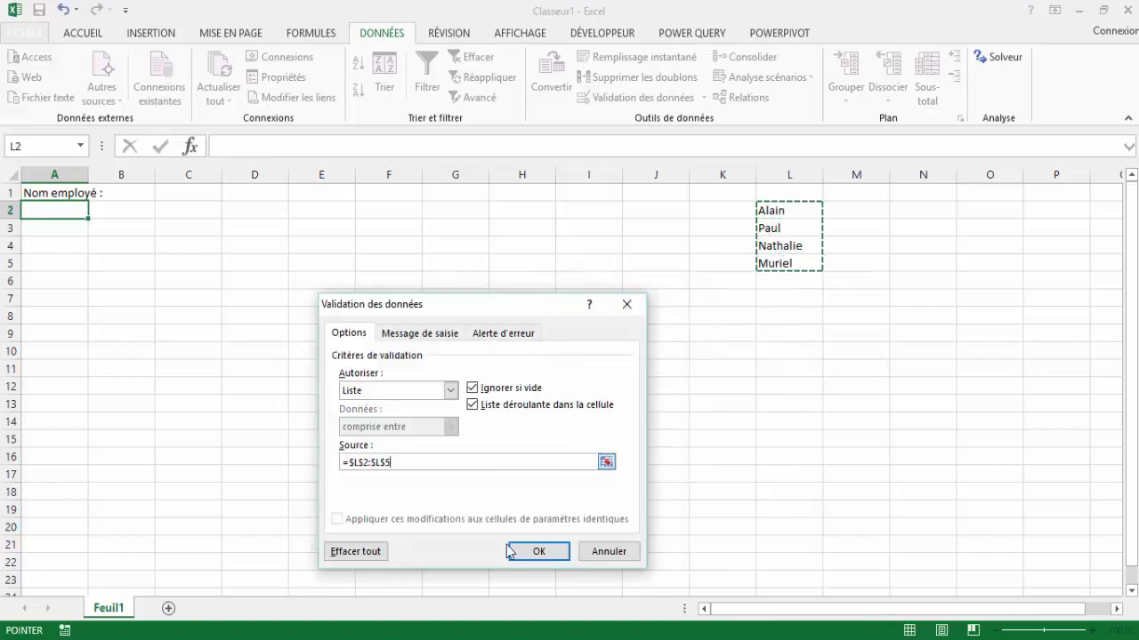
pyautogui.click(538, 554)
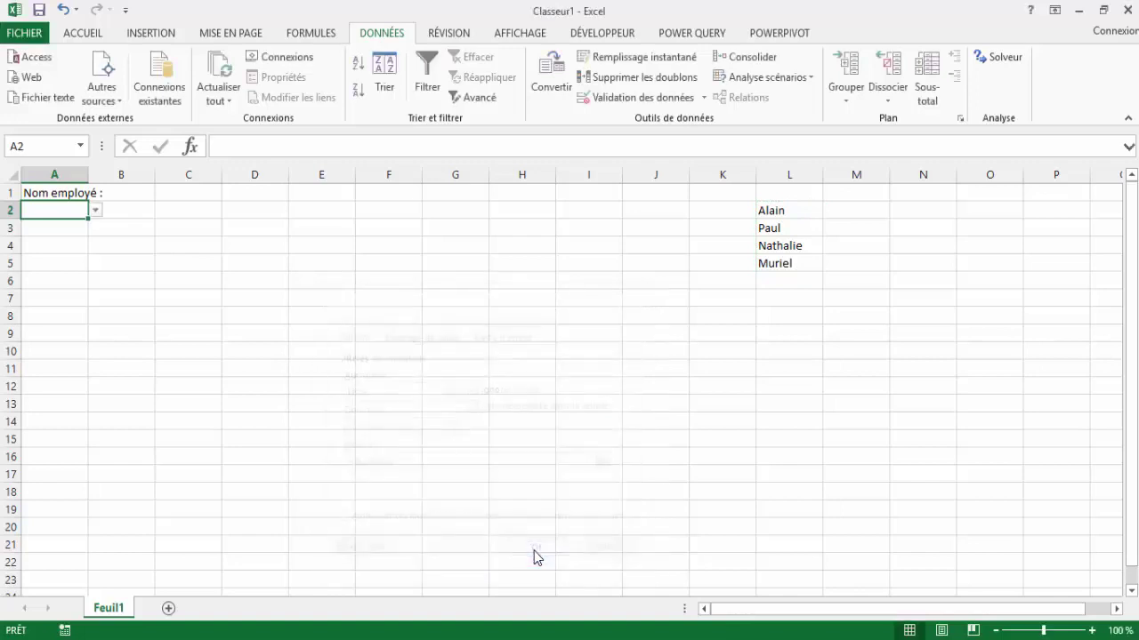
# - Check the A2 name dropdown, then hide column L with Masquer
pyautogui.click(227, 415)
pyautogui.click(61, 214)
pyautogui.click(96, 211)
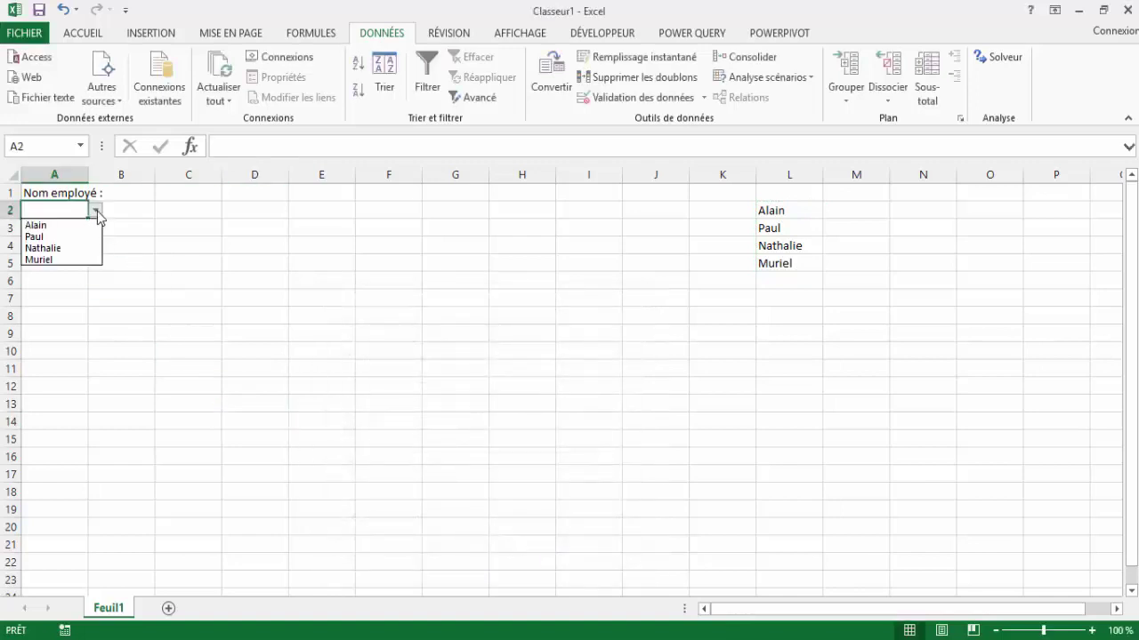
pyautogui.click(198, 336)
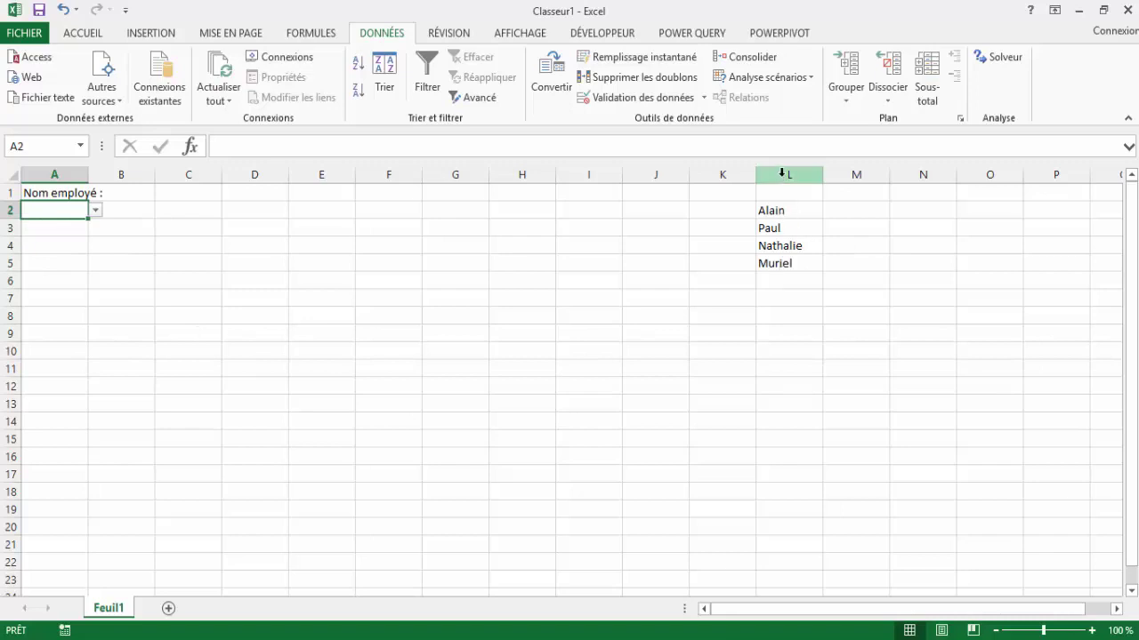
pyautogui.click(783, 175)
pyautogui.rightClick(782, 175)
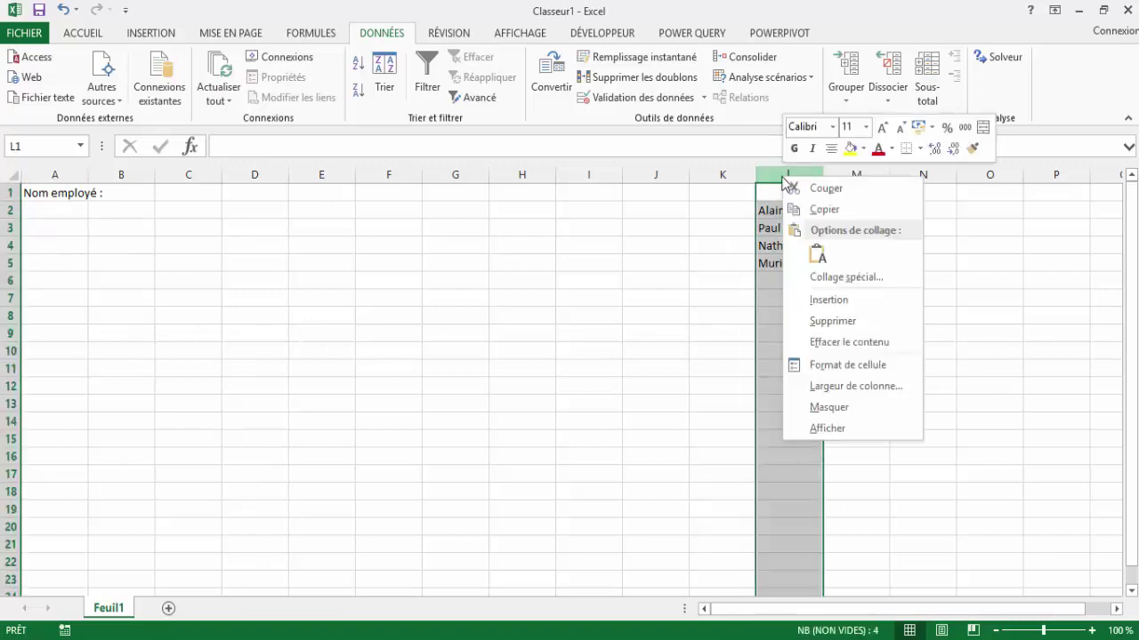
pyautogui.click(820, 409)
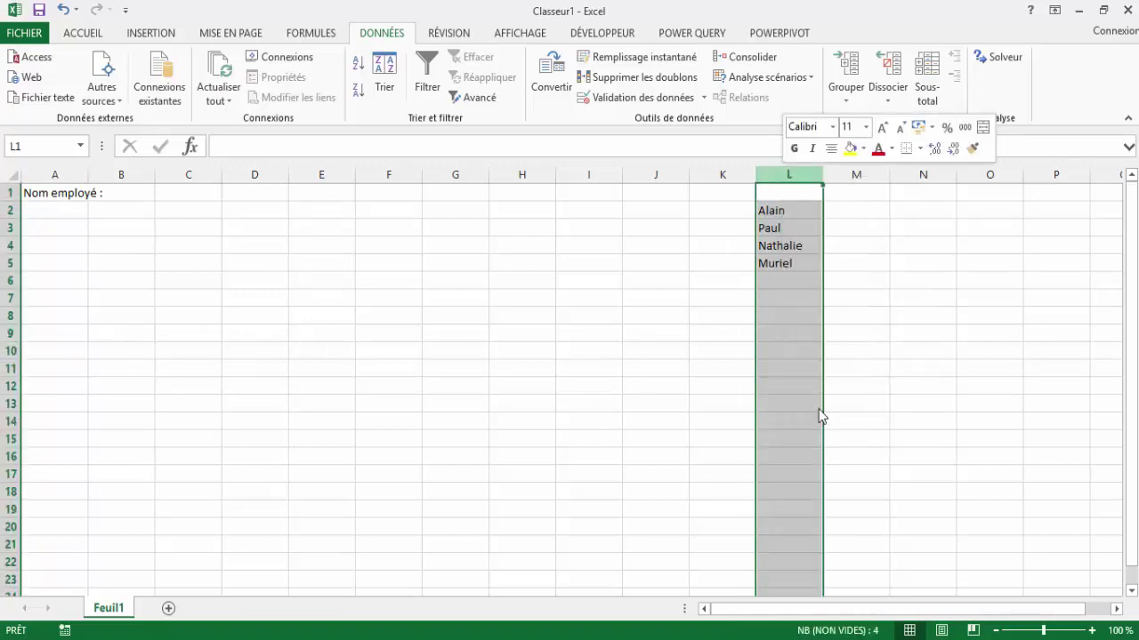
pyautogui.click(437, 386)
# - Choose Paul from the A2 dropdown
pyautogui.click(42, 212)
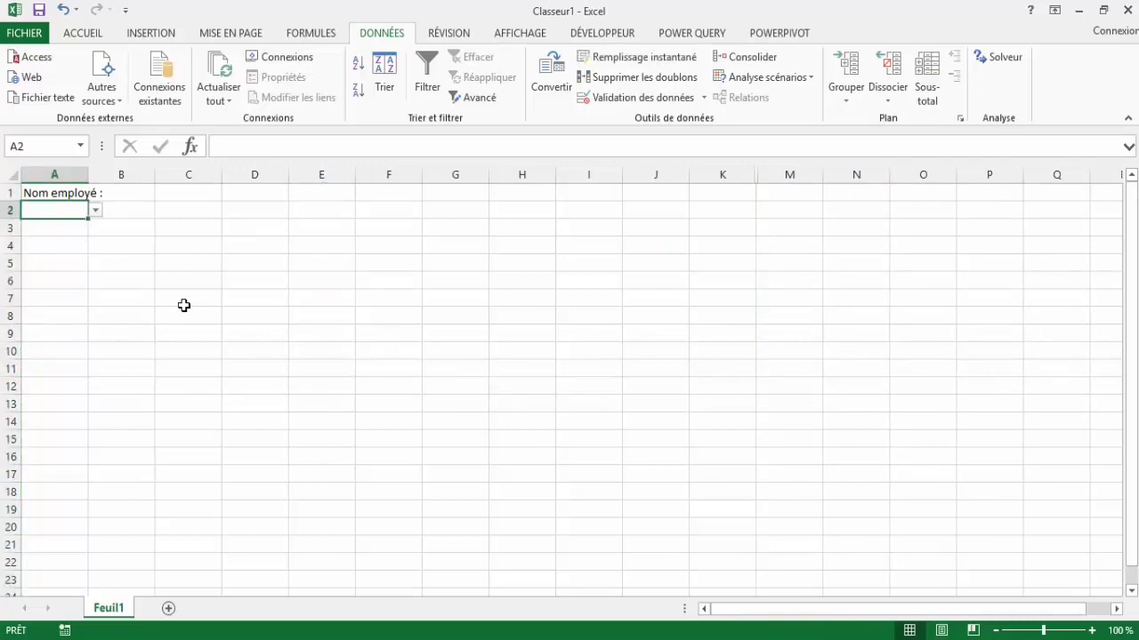
pyautogui.click(94, 210)
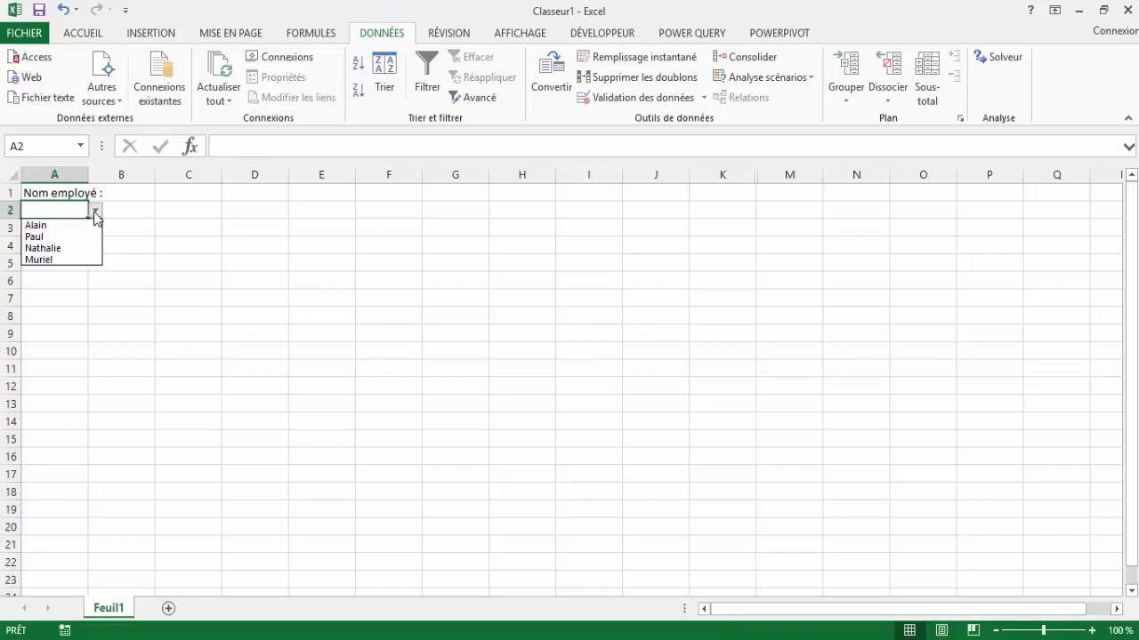
pyautogui.click(35, 236)
pyautogui.click(233, 303)
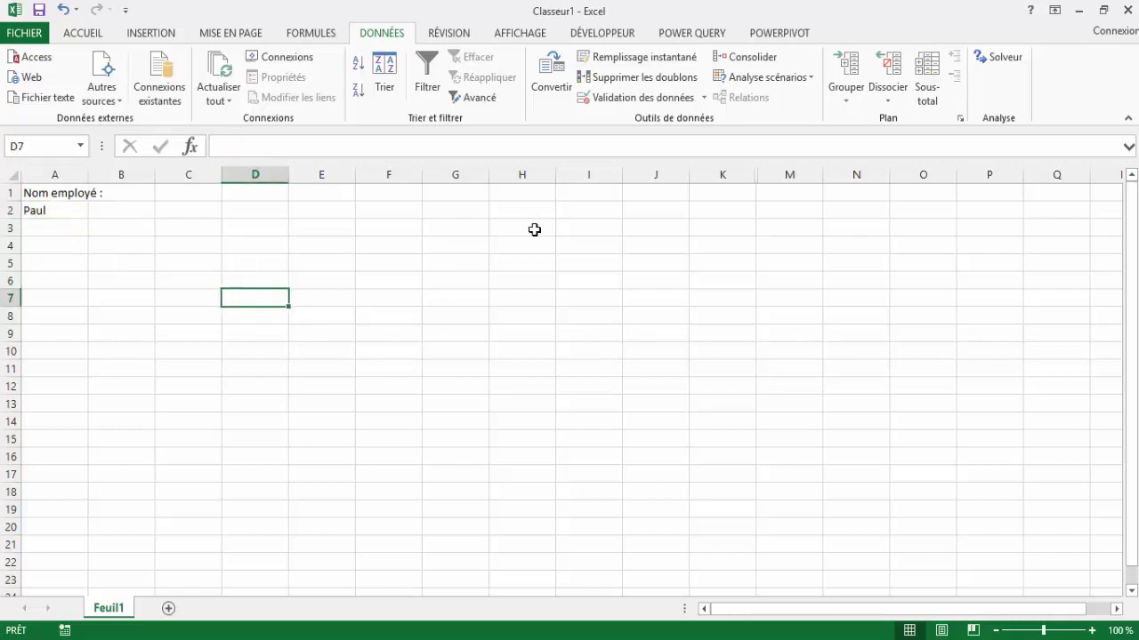
# - Enable the Développeur tab through Personnaliser le ruban and confirm with OK
pyautogui.click(608, 34)
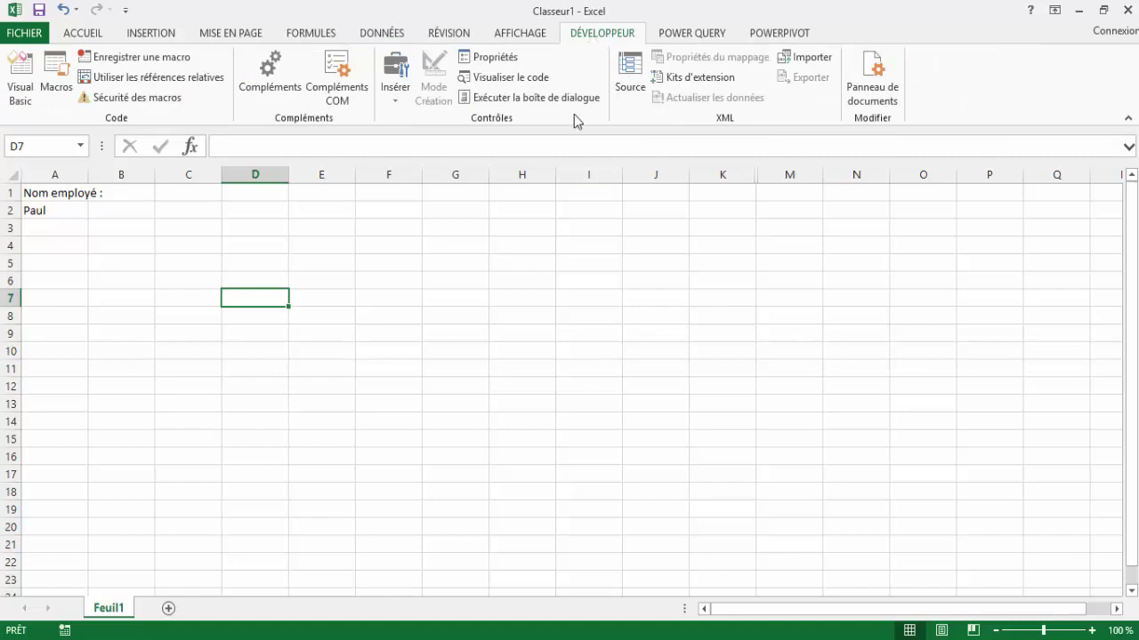
pyautogui.rightClick(974, 76)
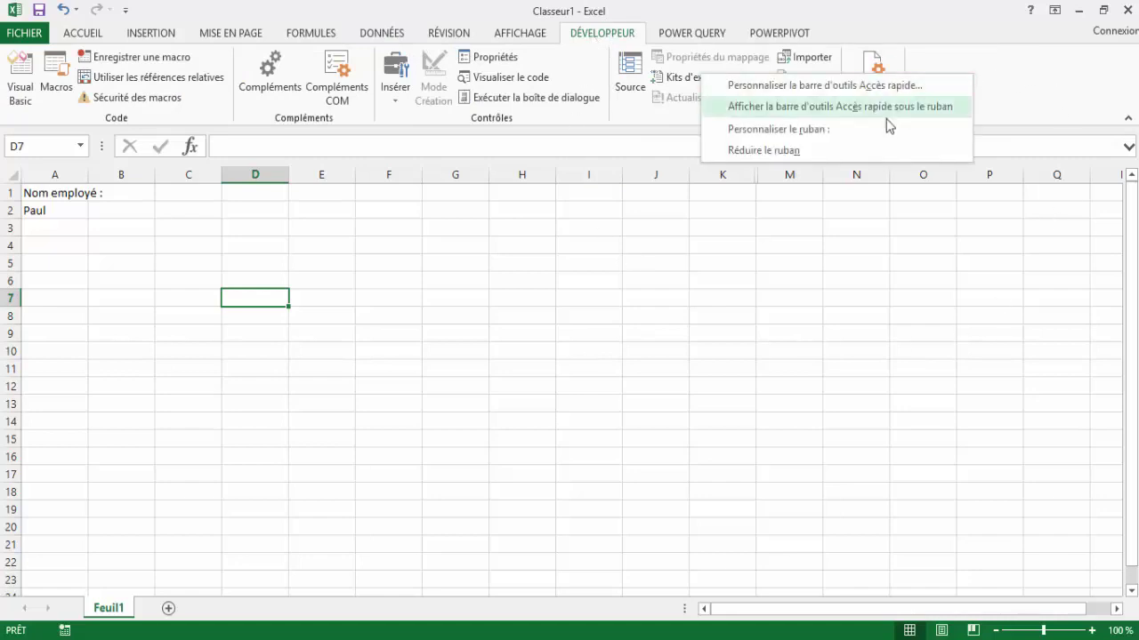
pyautogui.click(861, 136)
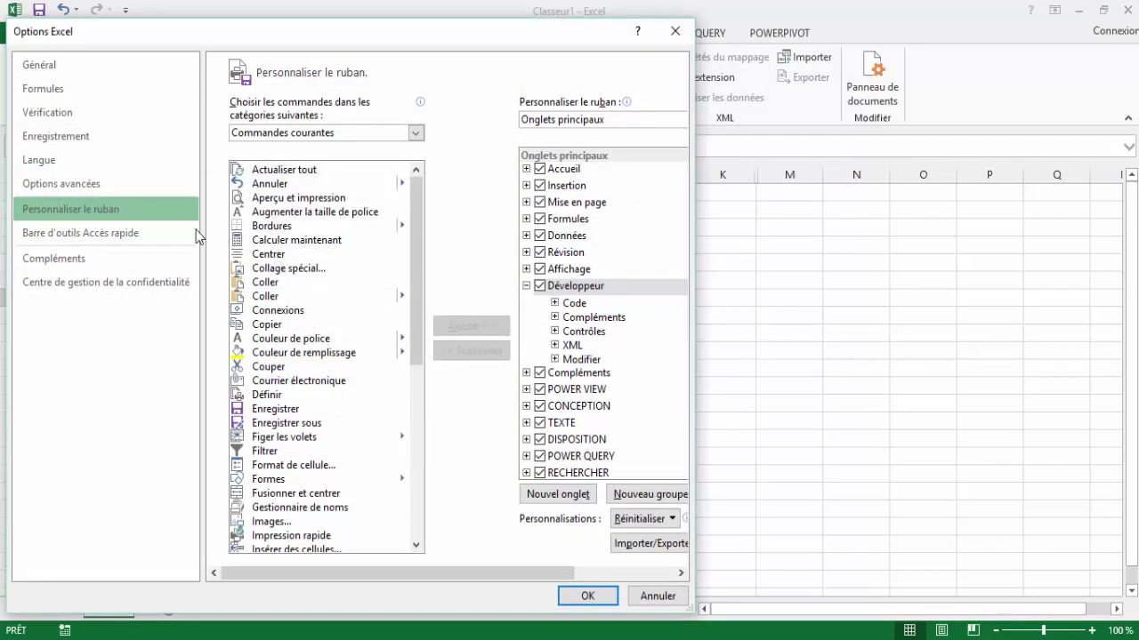
pyautogui.click(550, 285)
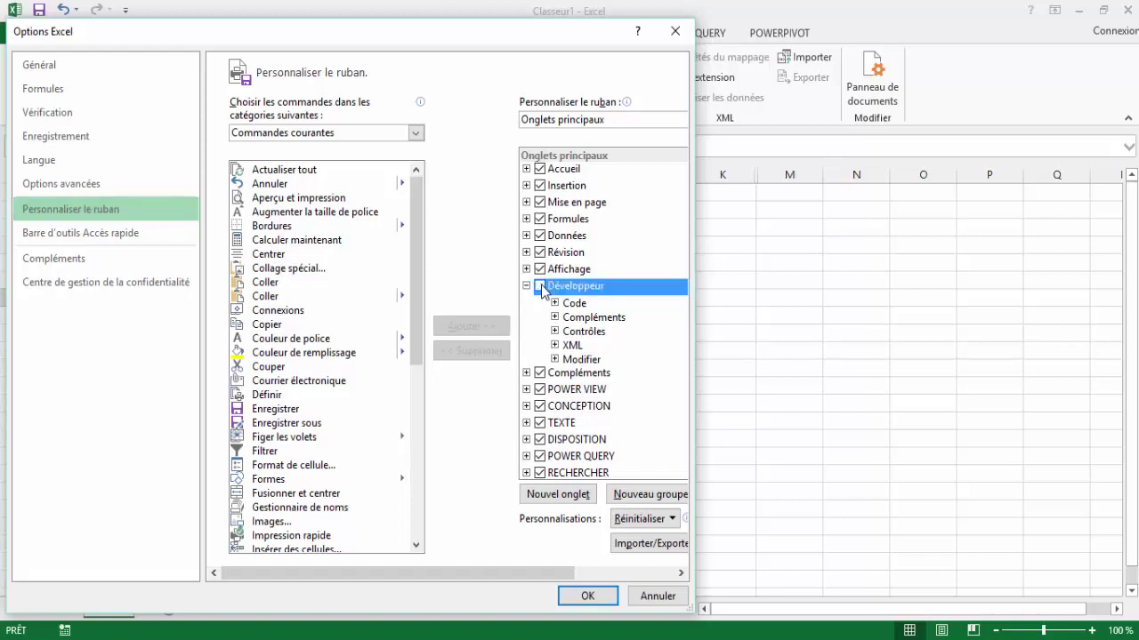
pyautogui.click(587, 596)
pyautogui.click(738, 316)
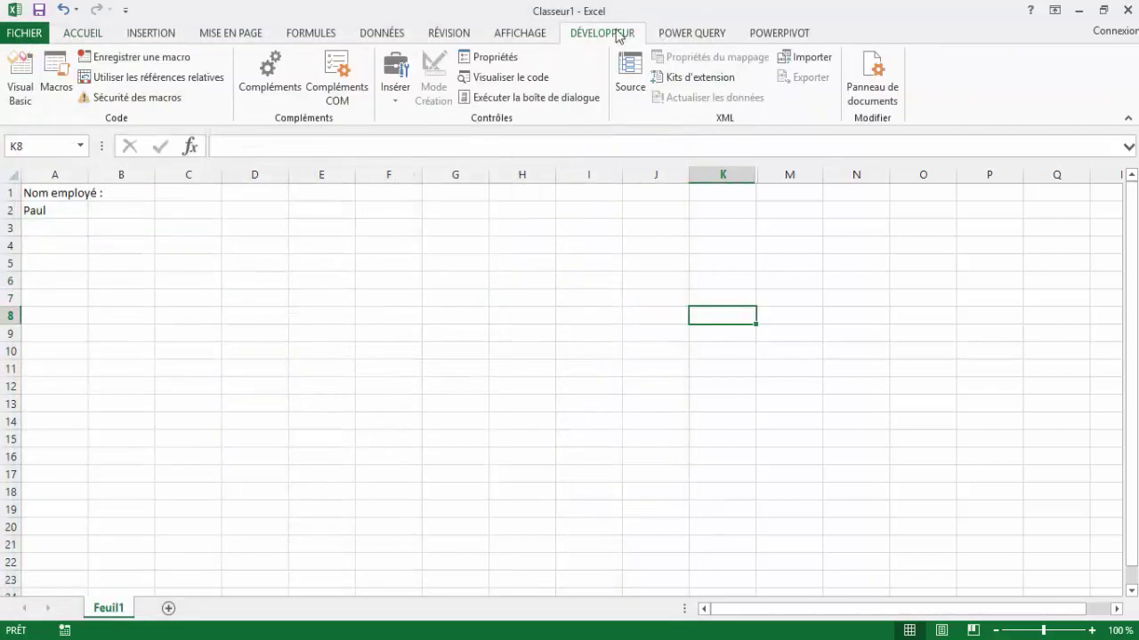
# - Draw an ActiveX Bouton de commande over G3:H4 and show its Propriétés
pyautogui.click(396, 100)
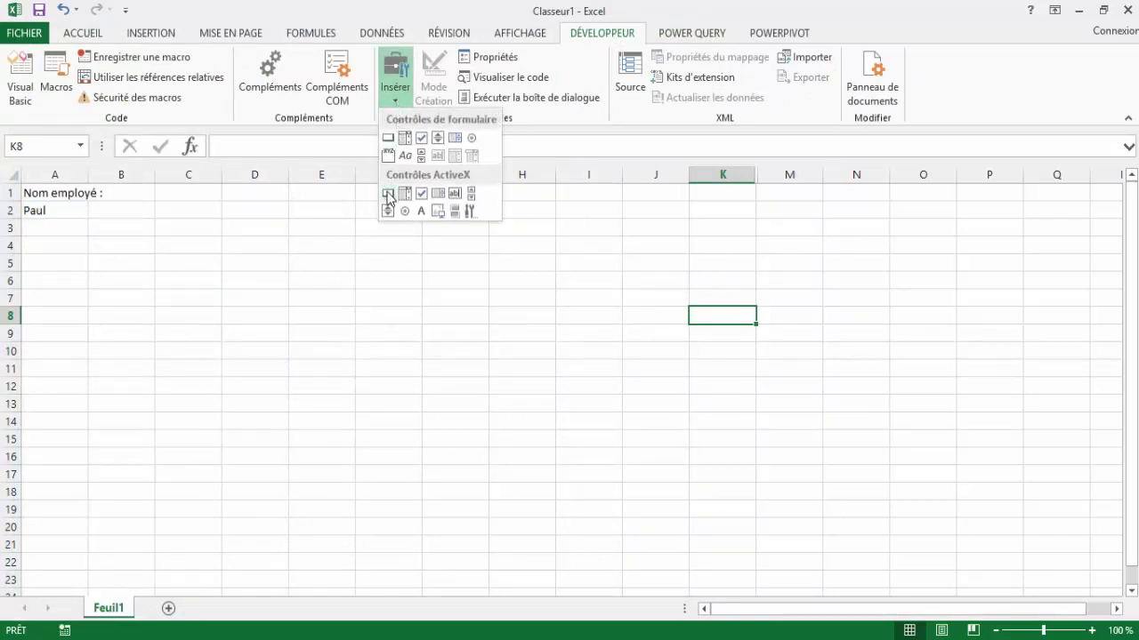
pyautogui.click(389, 194)
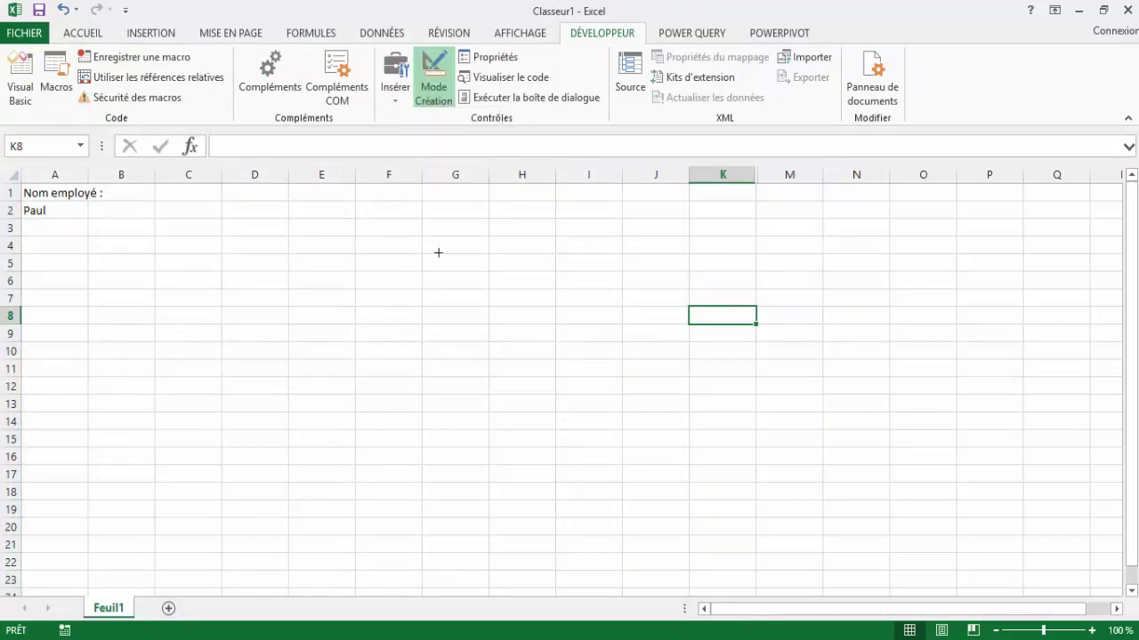
pyautogui.moveTo(427, 217); pyautogui.dragTo(553, 256)
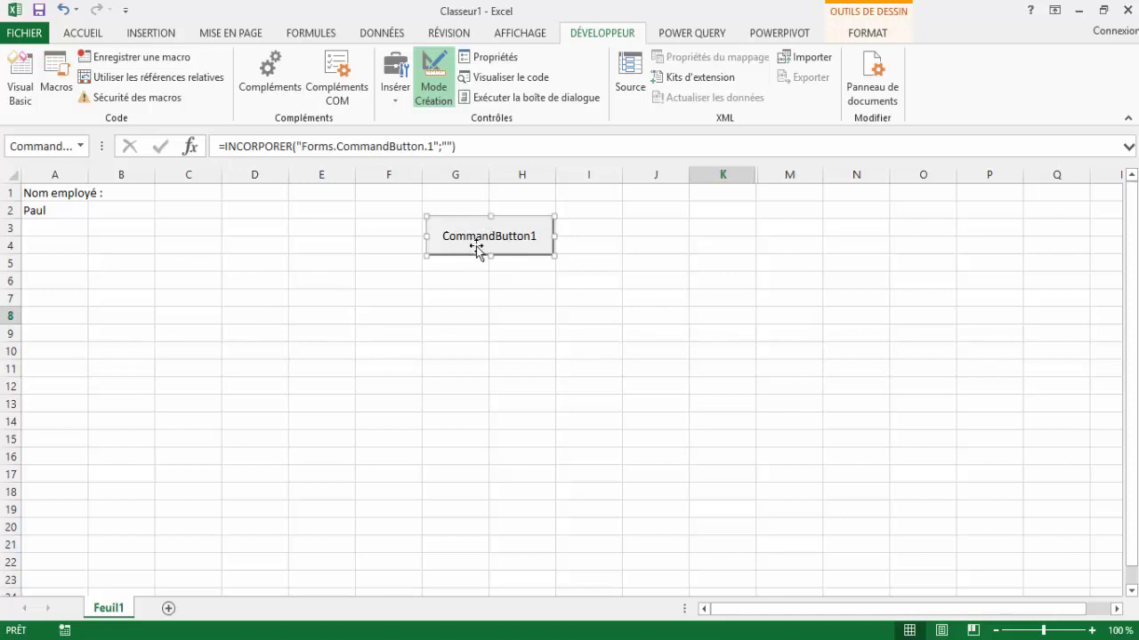
pyautogui.click(497, 60)
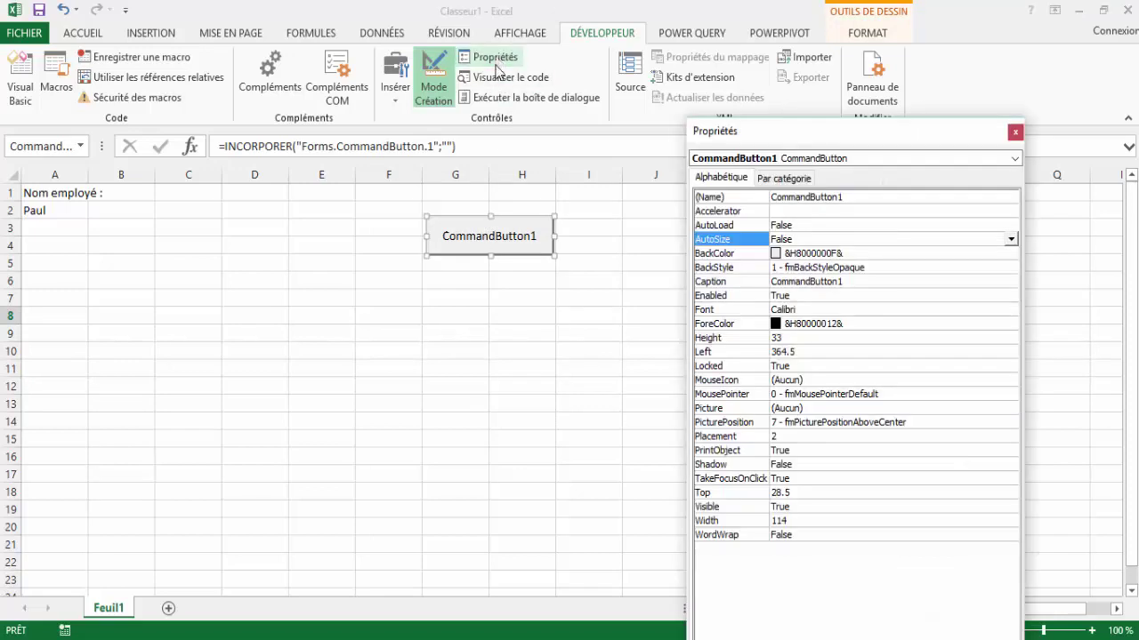
# - Rename the button CmdImage, caption it 'Afficher la photo', and close Properties
pyautogui.click(865, 199)
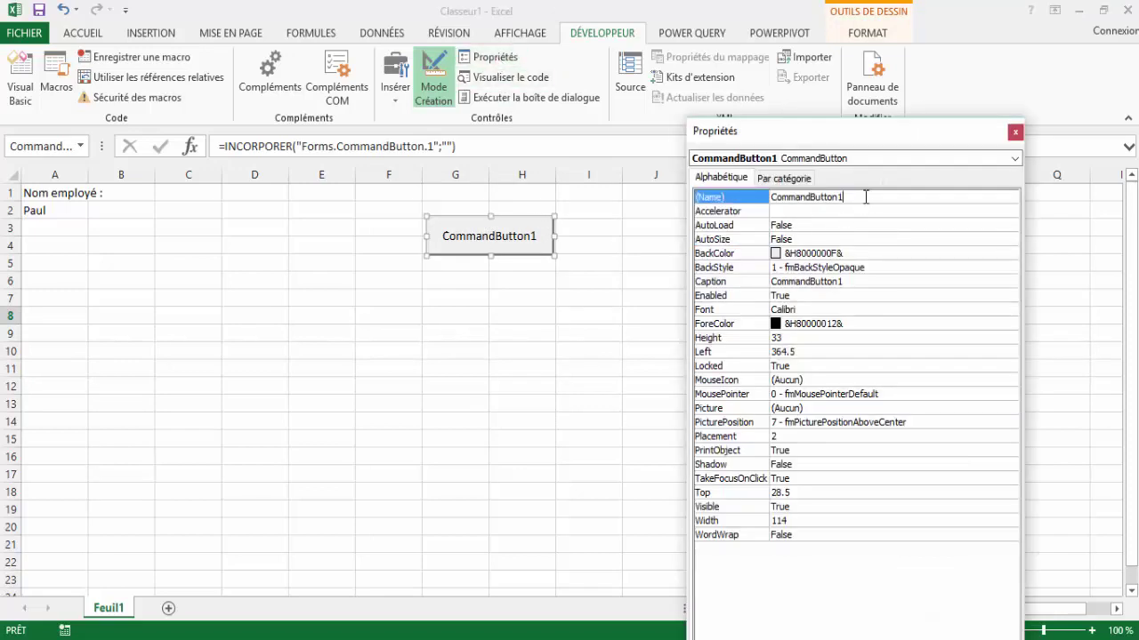
pyautogui.doubleClick(864, 197)
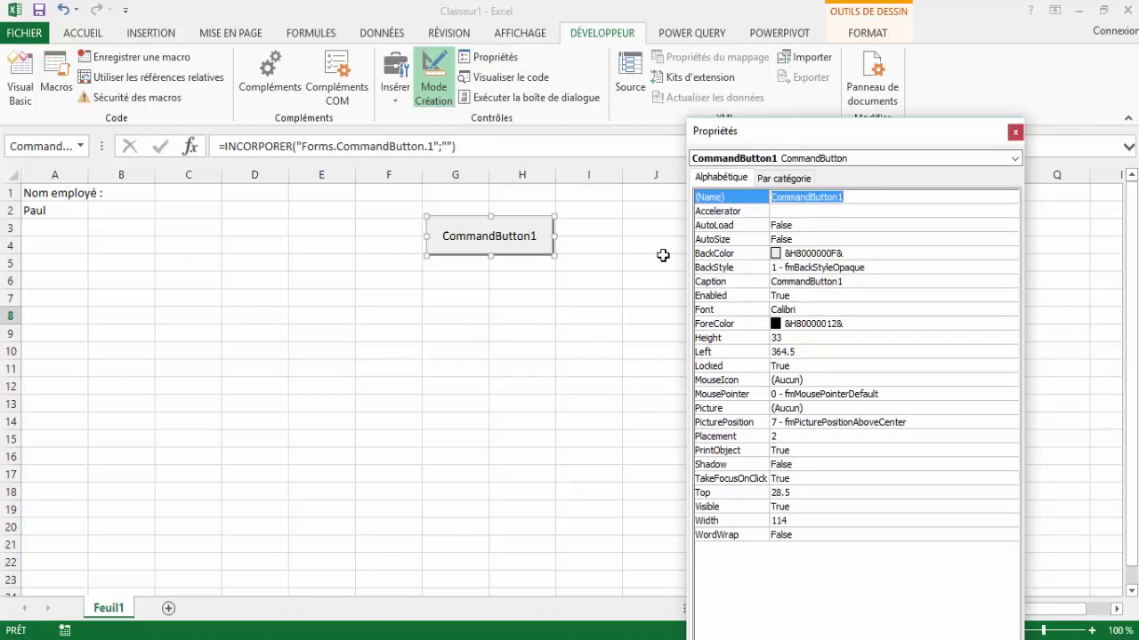
pyautogui.write('Cmd')
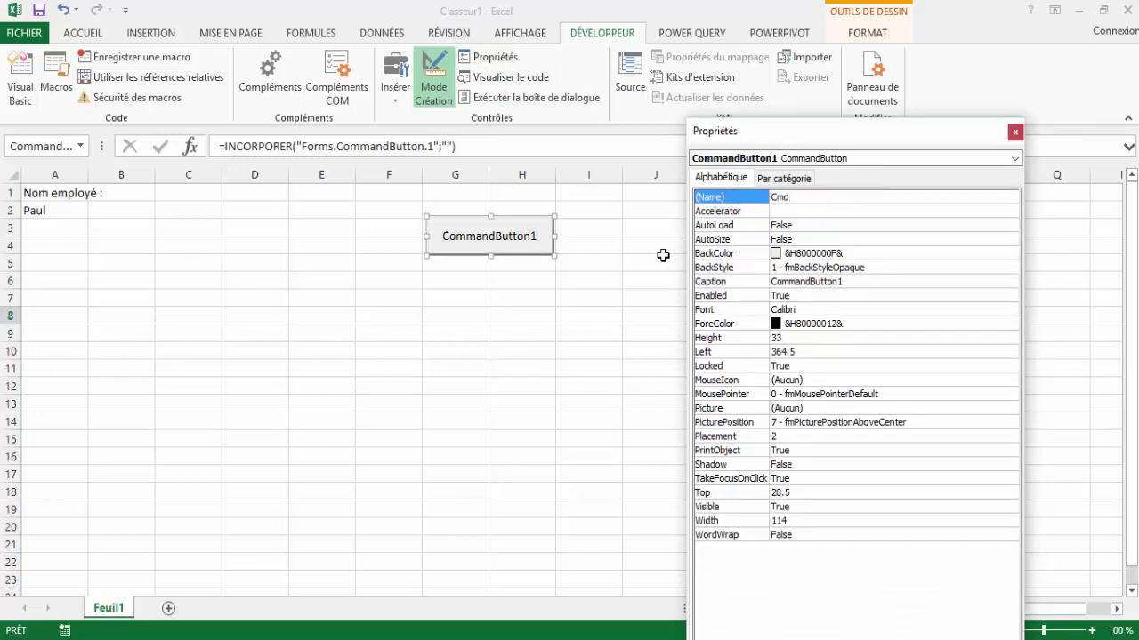
pyautogui.write('Imag')
pyautogui.write('e')
pyautogui.click(851, 283)
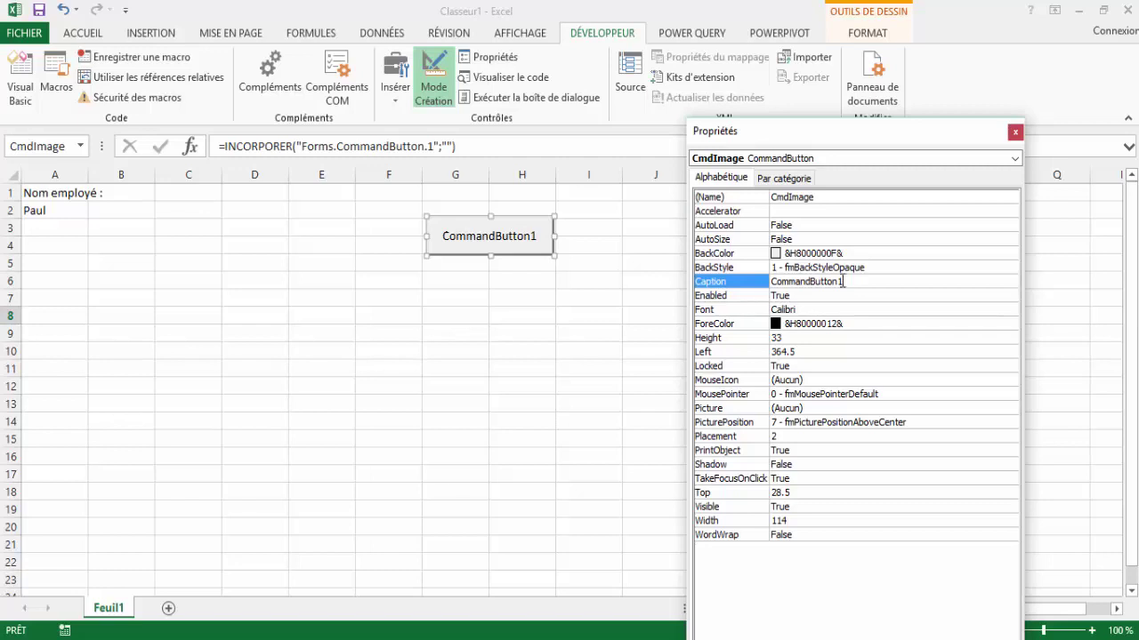
pyautogui.click(734, 278)
pyautogui.write('A')
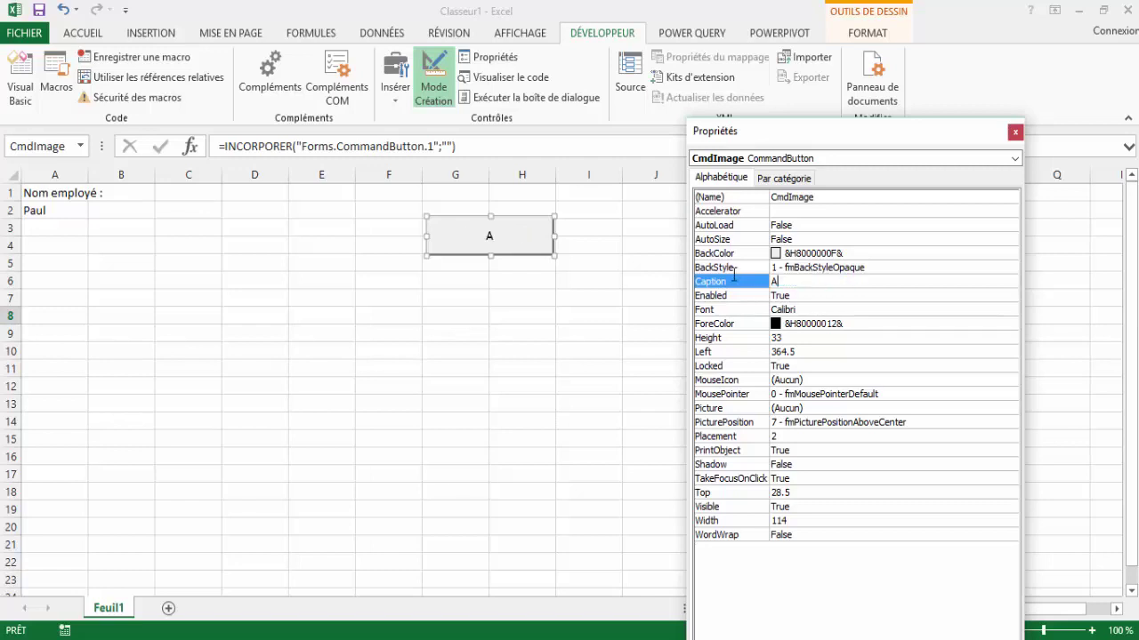
pyautogui.write('fficher ')
pyautogui.write("'i")
pyautogui.press('BackSpace')
pyautogui.press('BackSpace')
pyautogui.press('BackSpace')
pyautogui.write('l')
pyautogui.write('a photo')
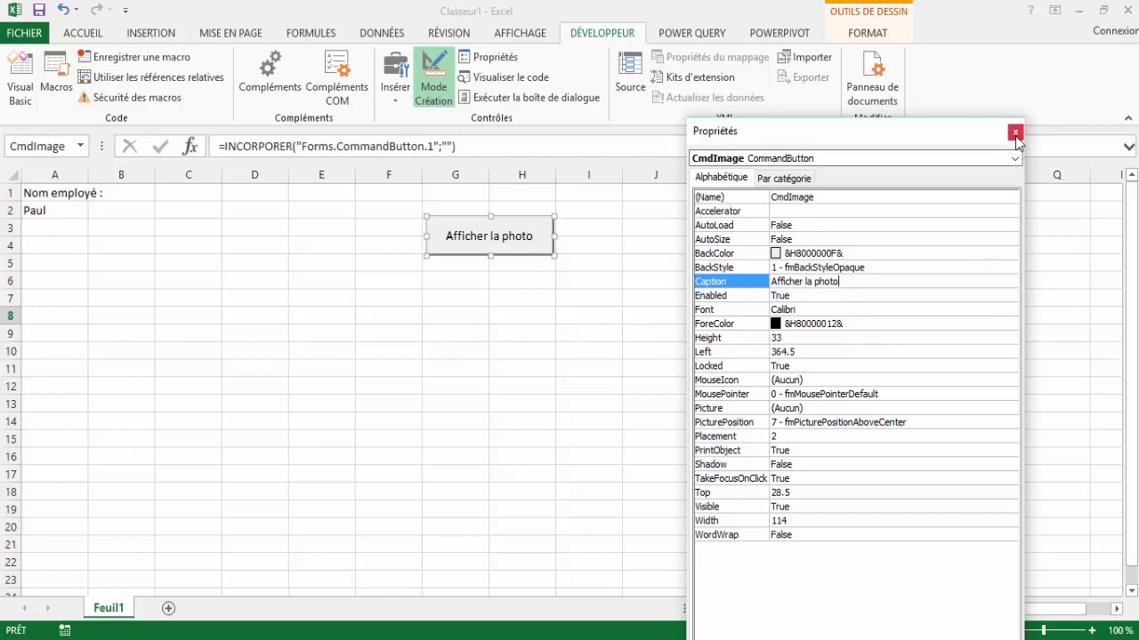
pyautogui.click(1015, 133)
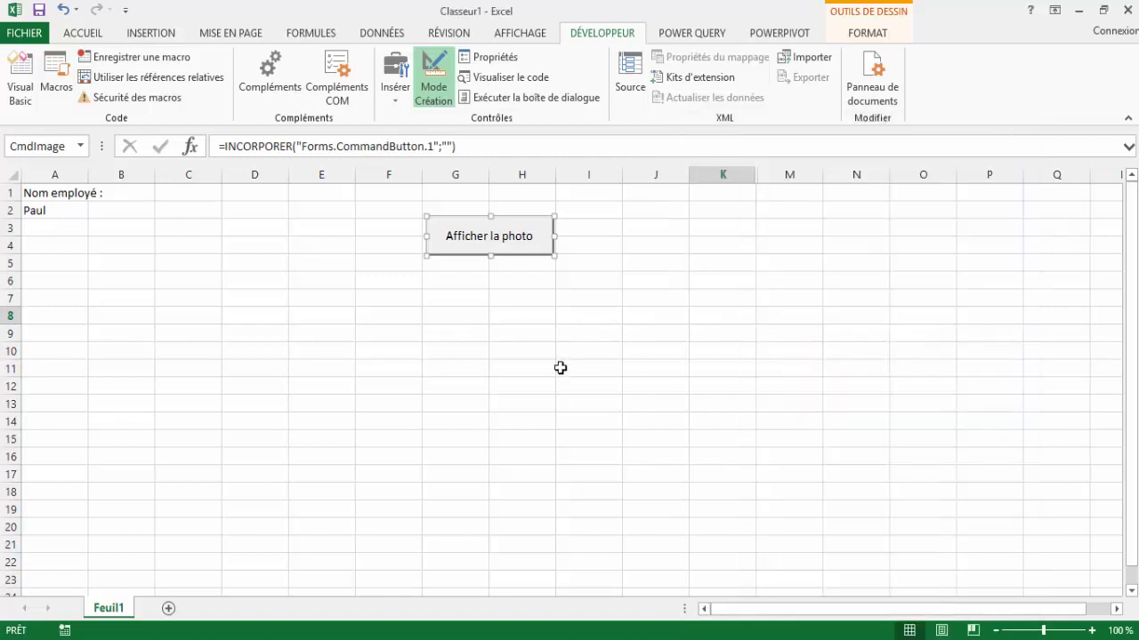
# - Move the Afficher la photo button slightly down-left onto G4:H5 and reselect it
pyautogui.click(455, 368)
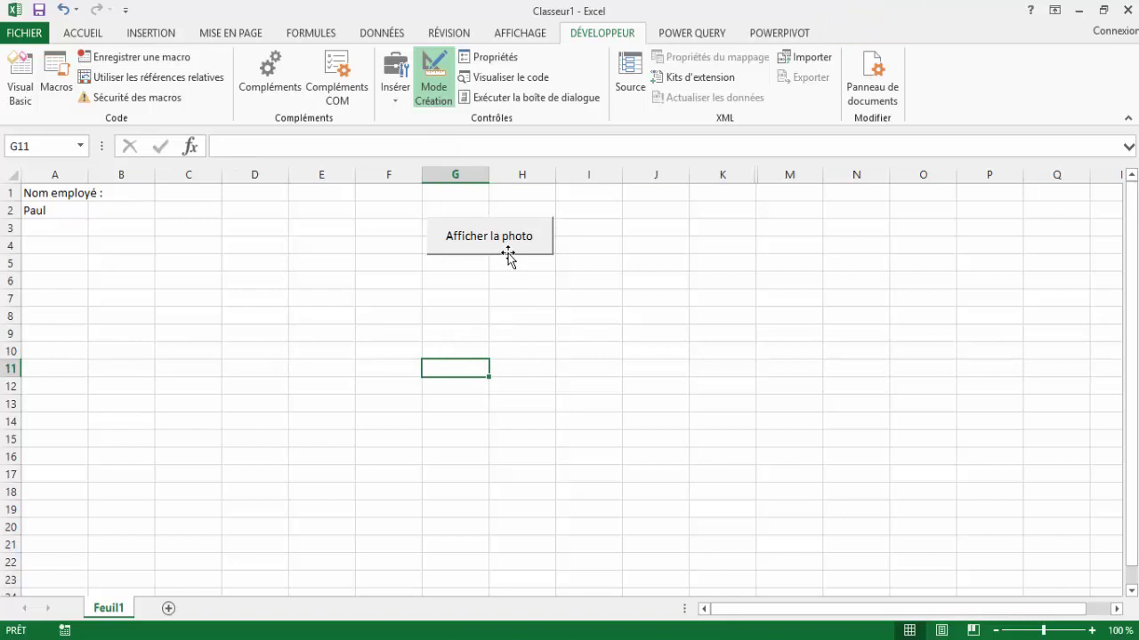
pyautogui.moveTo(507, 257); pyautogui.dragTo(499, 279)
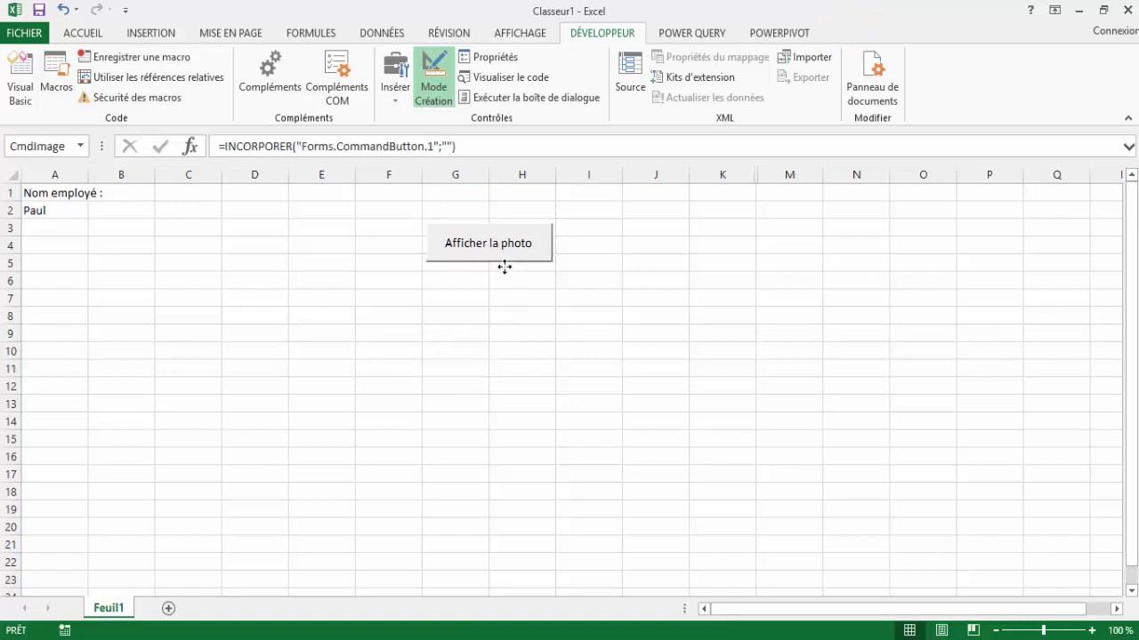
pyautogui.click(508, 368)
pyautogui.click(501, 270)
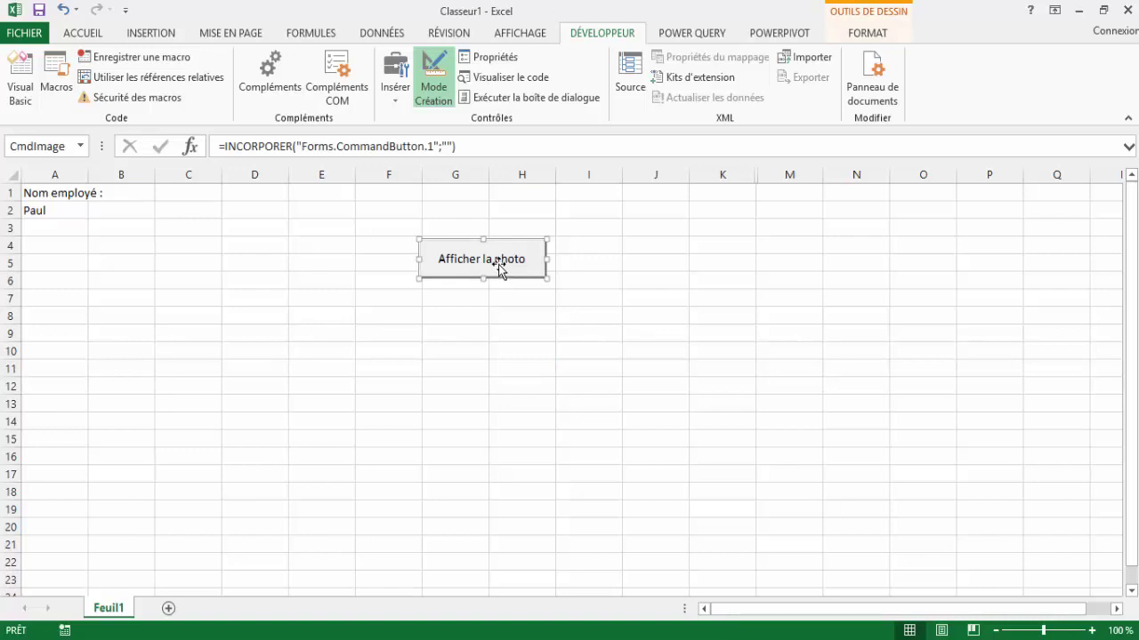
# - In the CmdImage_Click code, declare chemin and NomImage As String, then switch to File Explorer
pyautogui.doubleClick(499, 269)
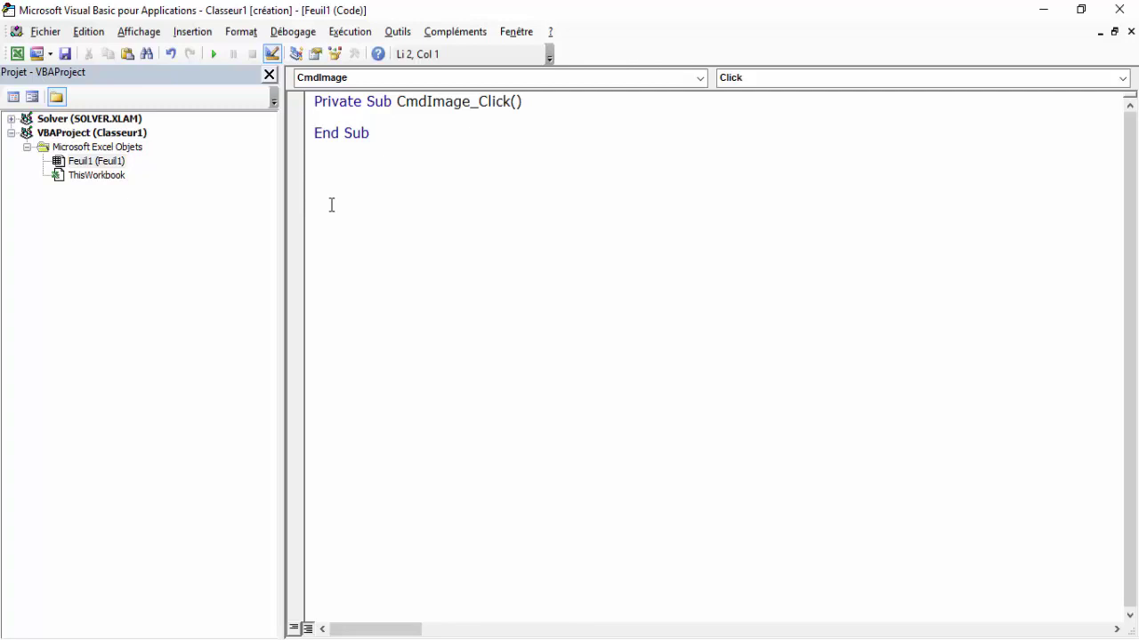
pyautogui.press('Return')
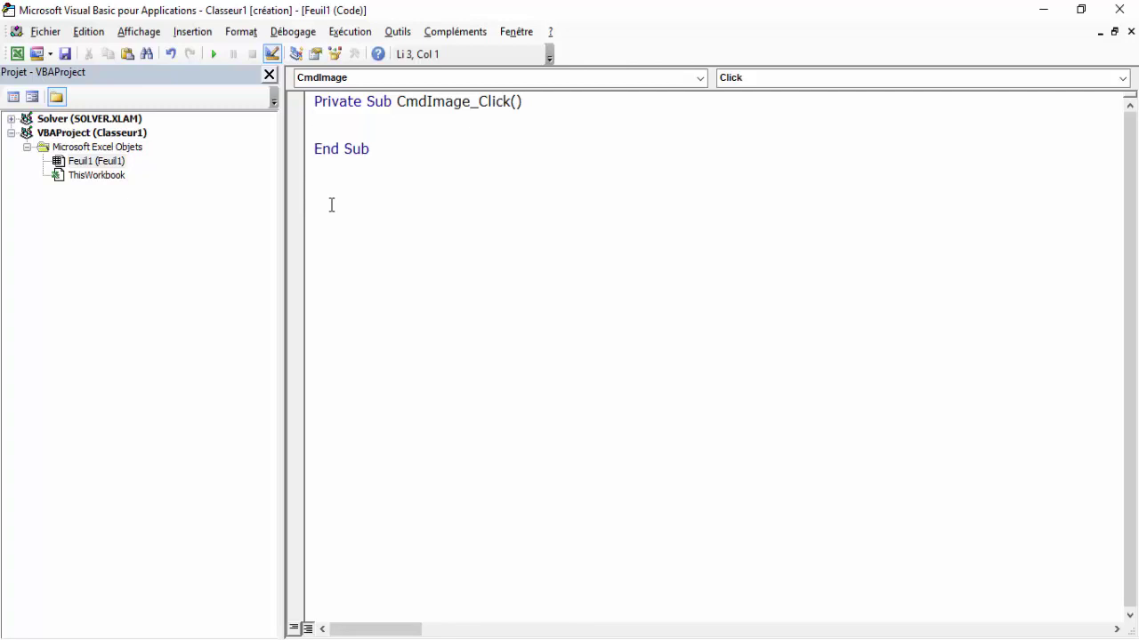
pyautogui.write('D')
pyautogui.write('im')
pyautogui.write('c')
pyautogui.write('hemin ')
pyautogui.write('as string')
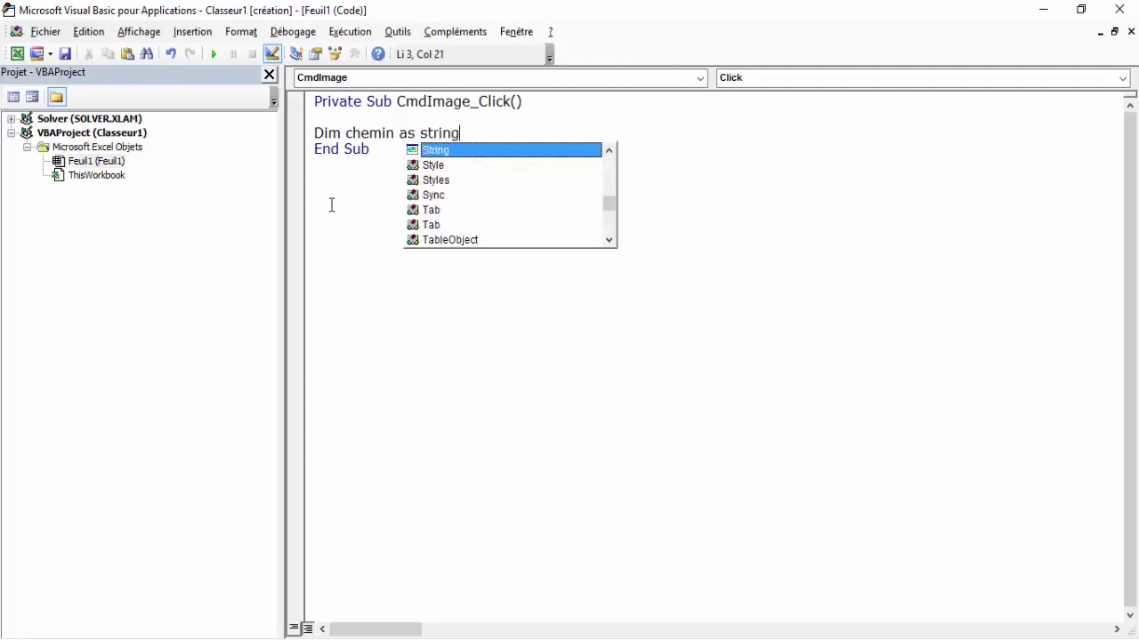
pyautogui.press('Return')
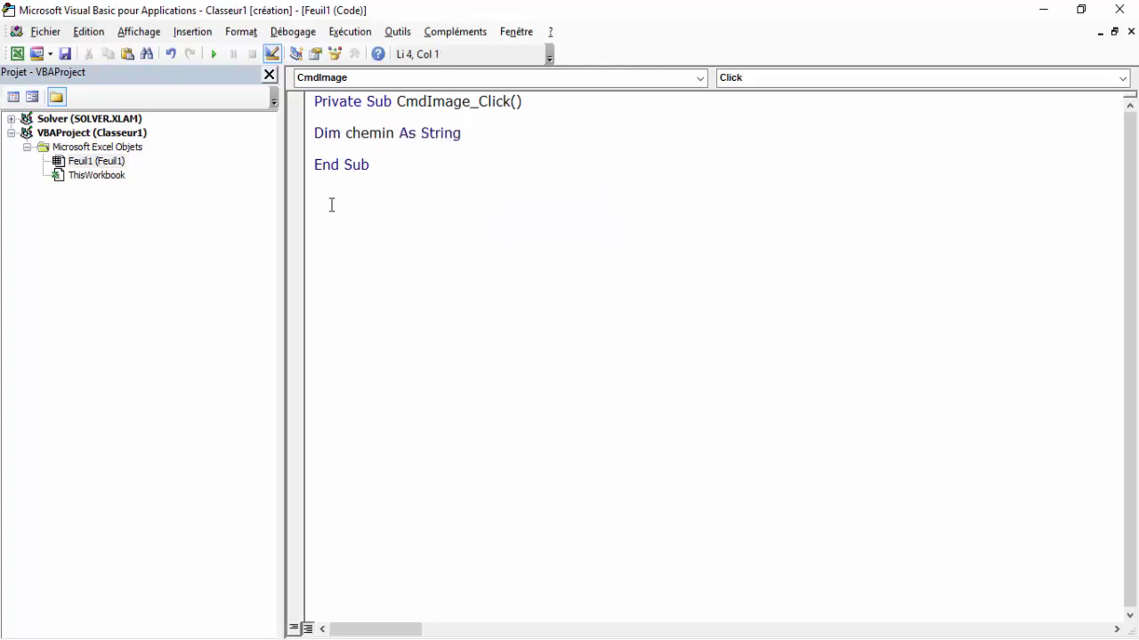
pyautogui.write('Dim ')
pyautogui.write('Nom')
pyautogui.write('Image as stri')
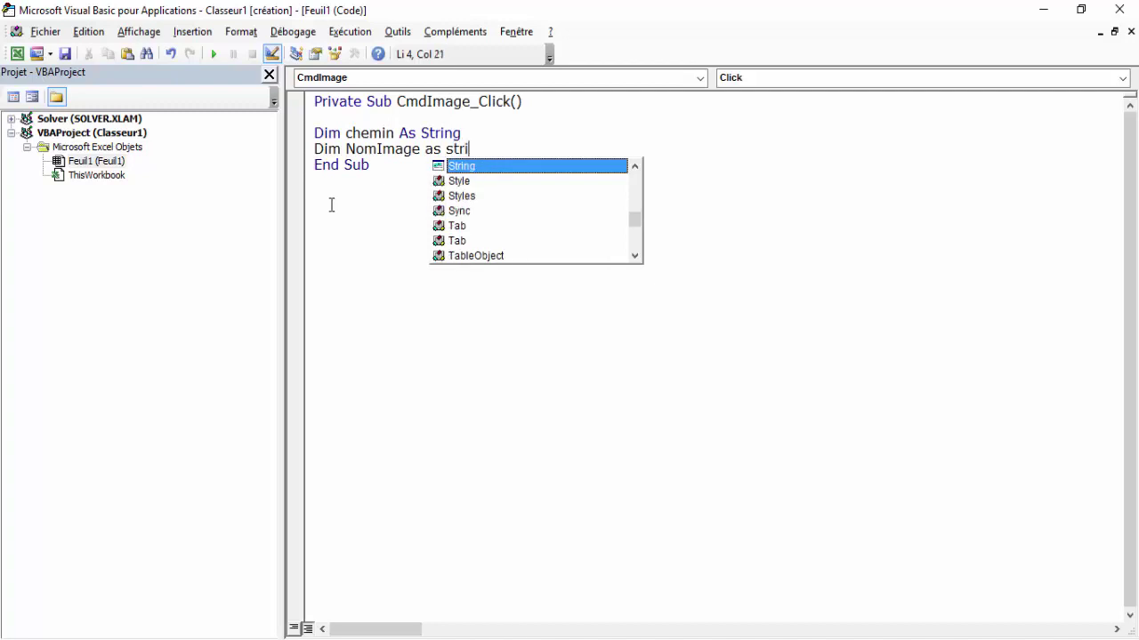
pyautogui.write('ng')
pyautogui.press('Return')
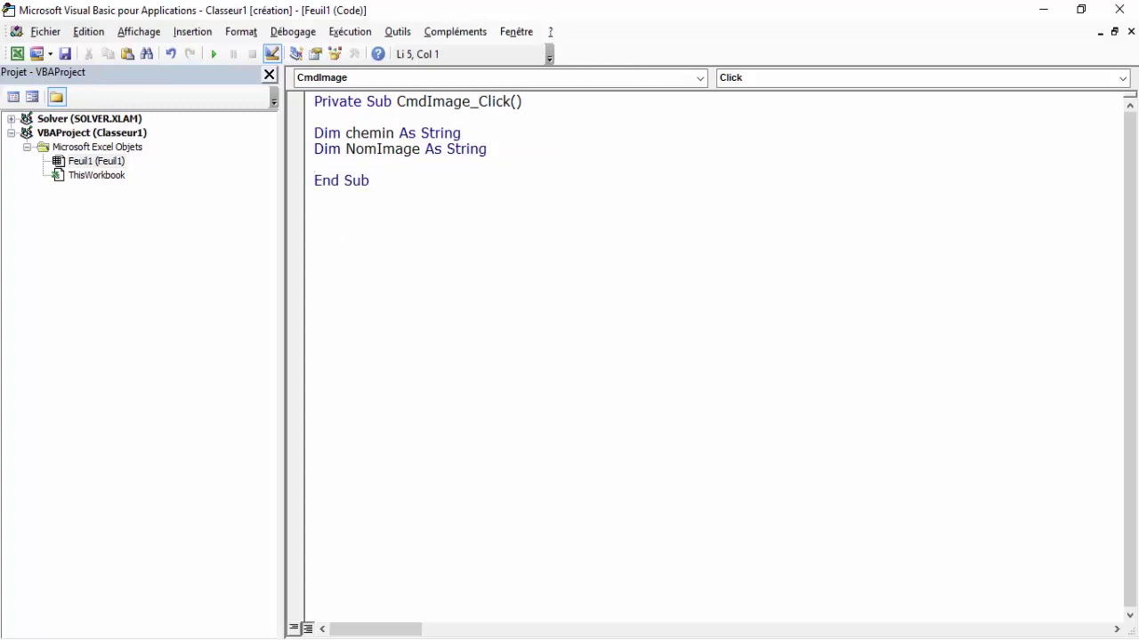
pyautogui.click(388, 633)
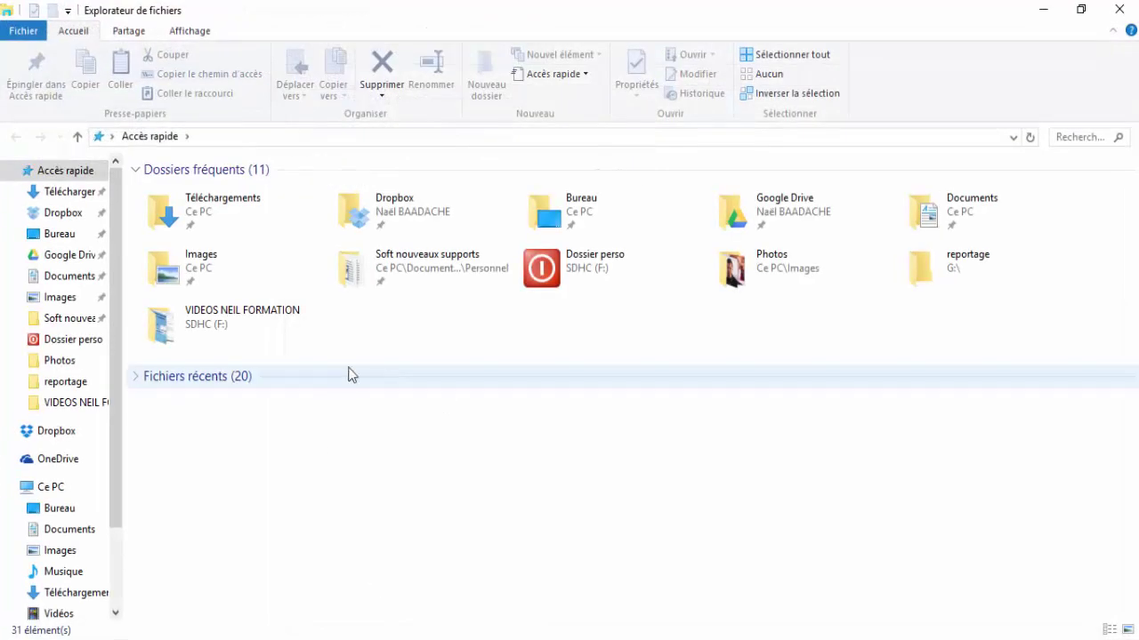
# - View the four employee JPGs in the Images > Photos folder, then close File Explorer
pyautogui.click(61, 550)
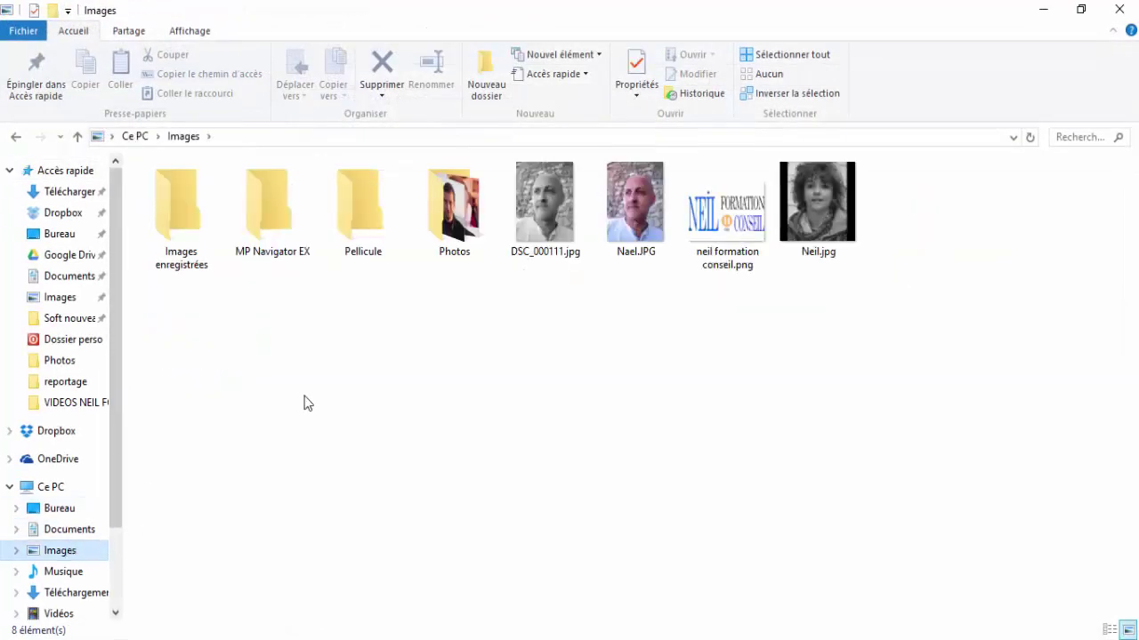
pyautogui.doubleClick(458, 230)
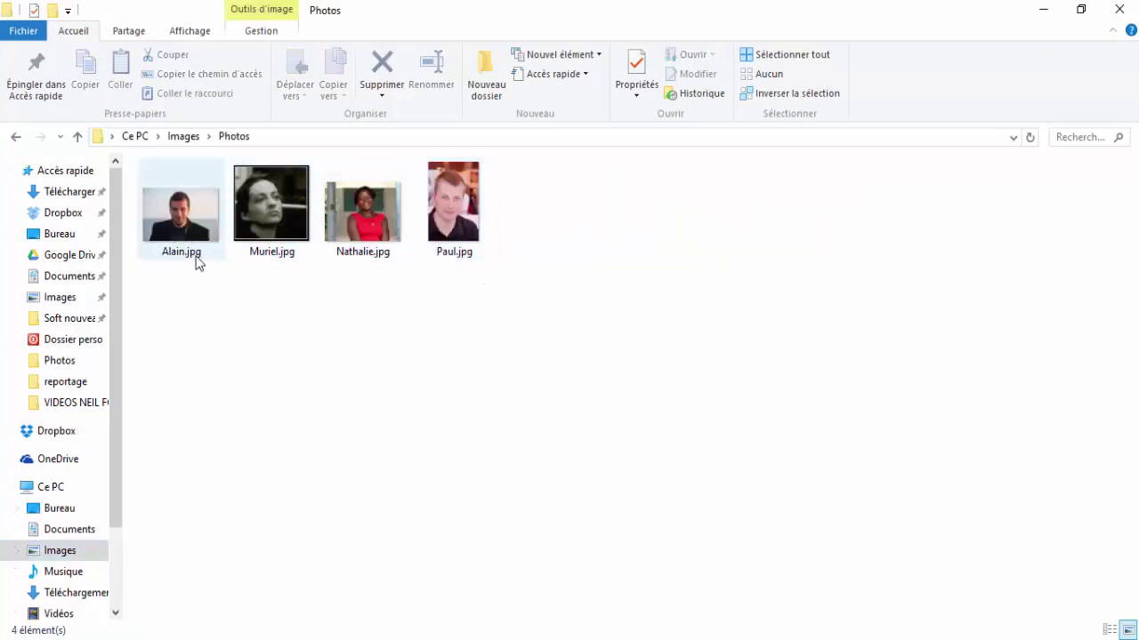
pyautogui.click(1119, 9)
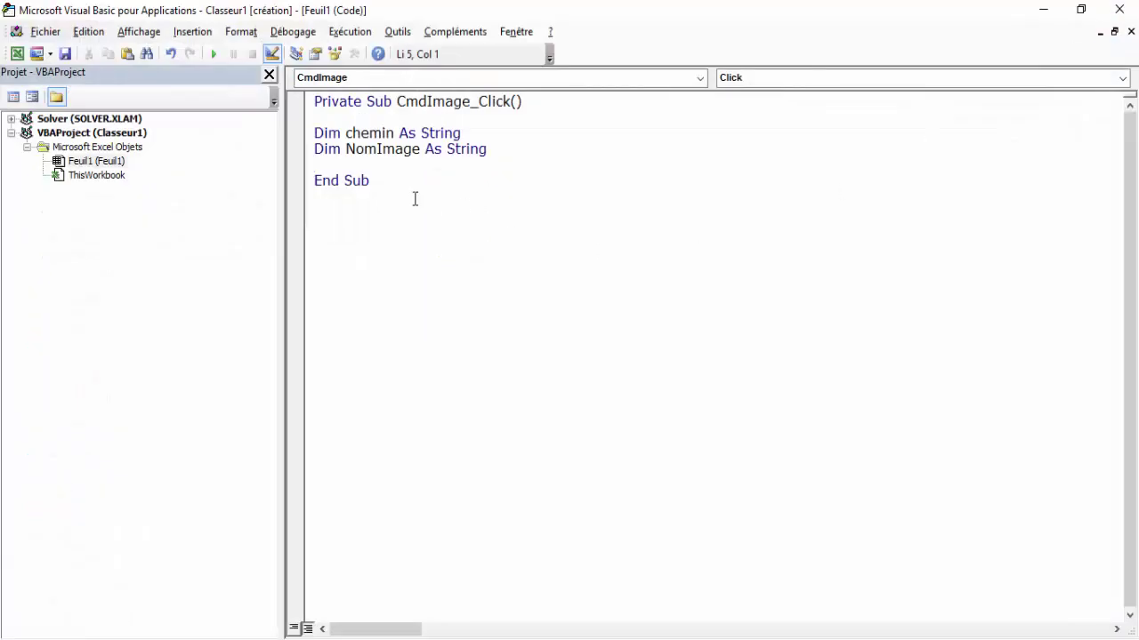
# - Declare Image As String and begin a chemin = " assignment two lines below
pyautogui.write('D')
pyautogui.write('im ')
pyautogui.write('Image')
pyautogui.write(' as s')
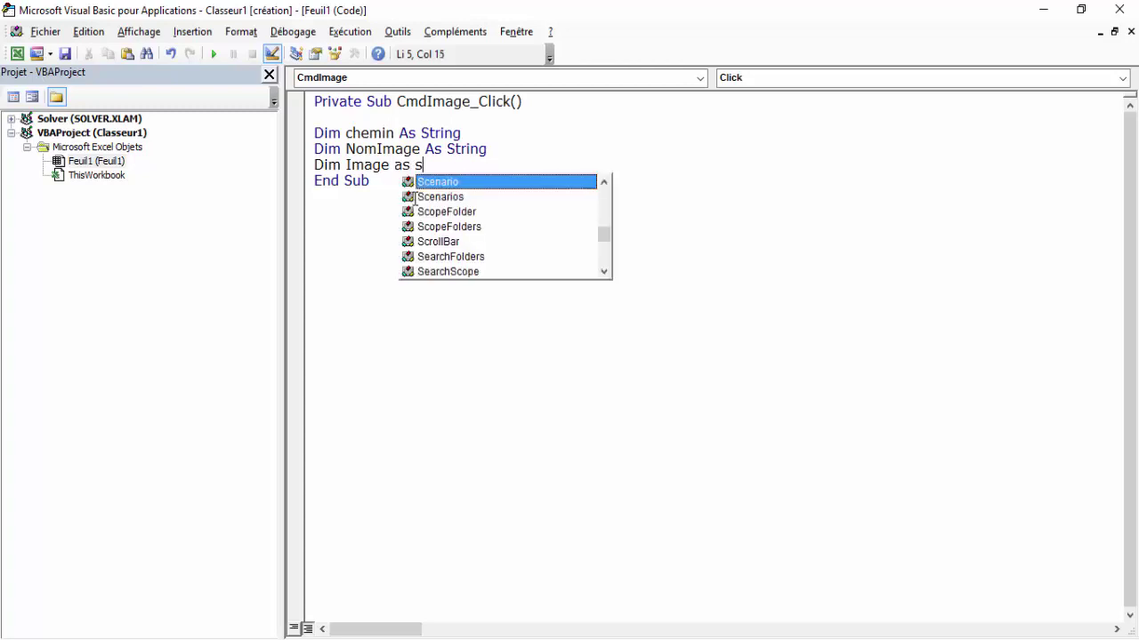
pyautogui.write('tring')
pyautogui.press('Return')
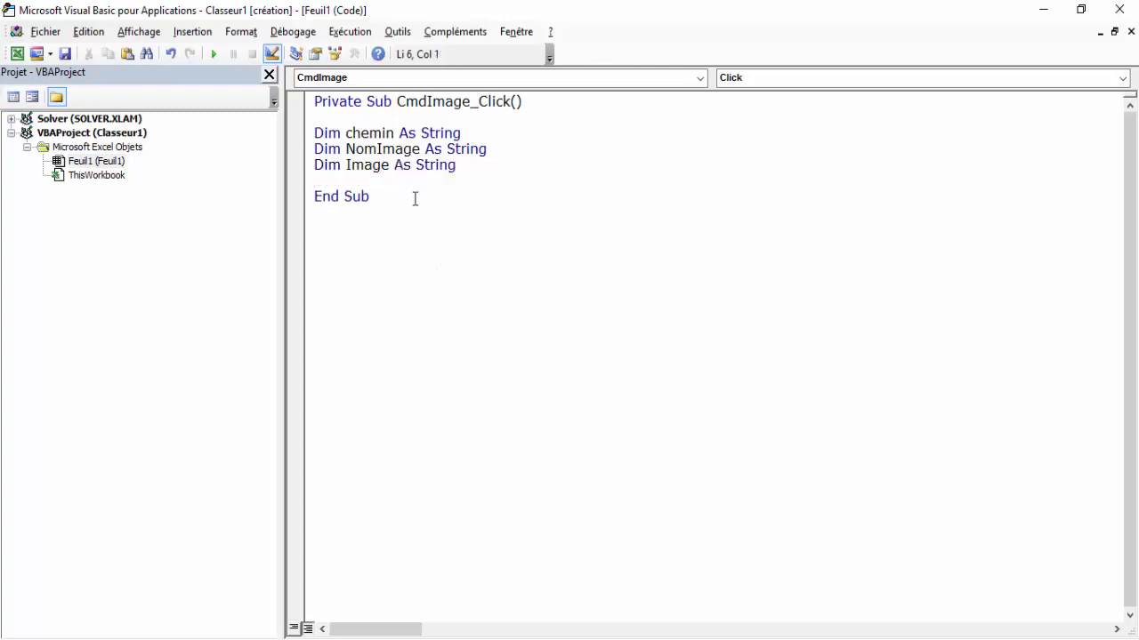
pyautogui.press('Return')
pyautogui.write('c')
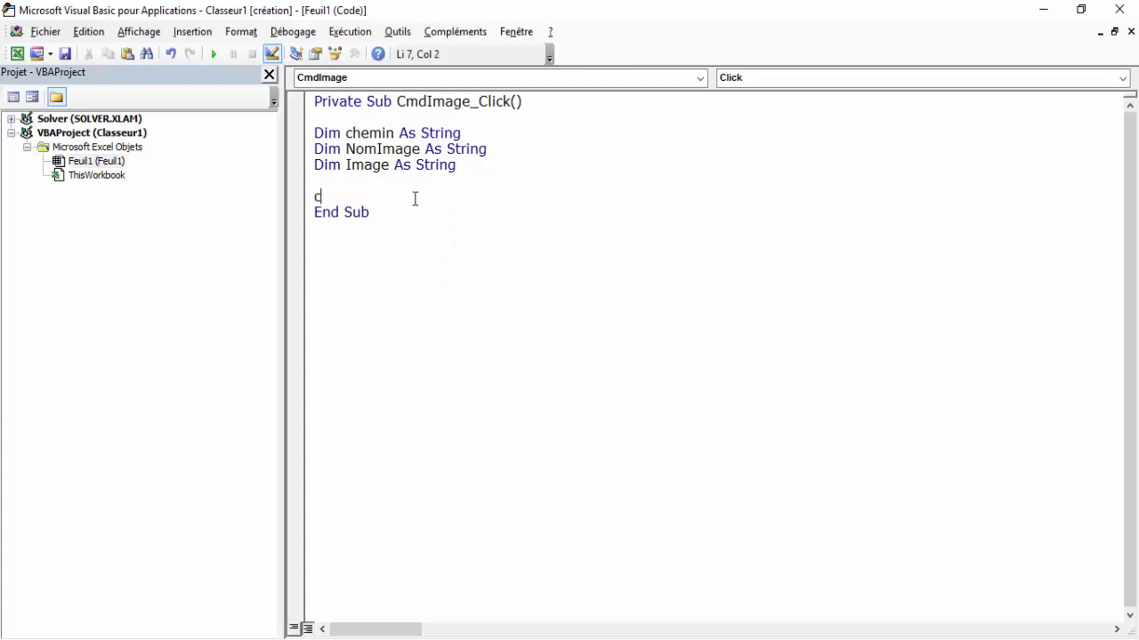
pyautogui.write('hemin')
pyautogui.write(' =')
pyautogui.write('"')
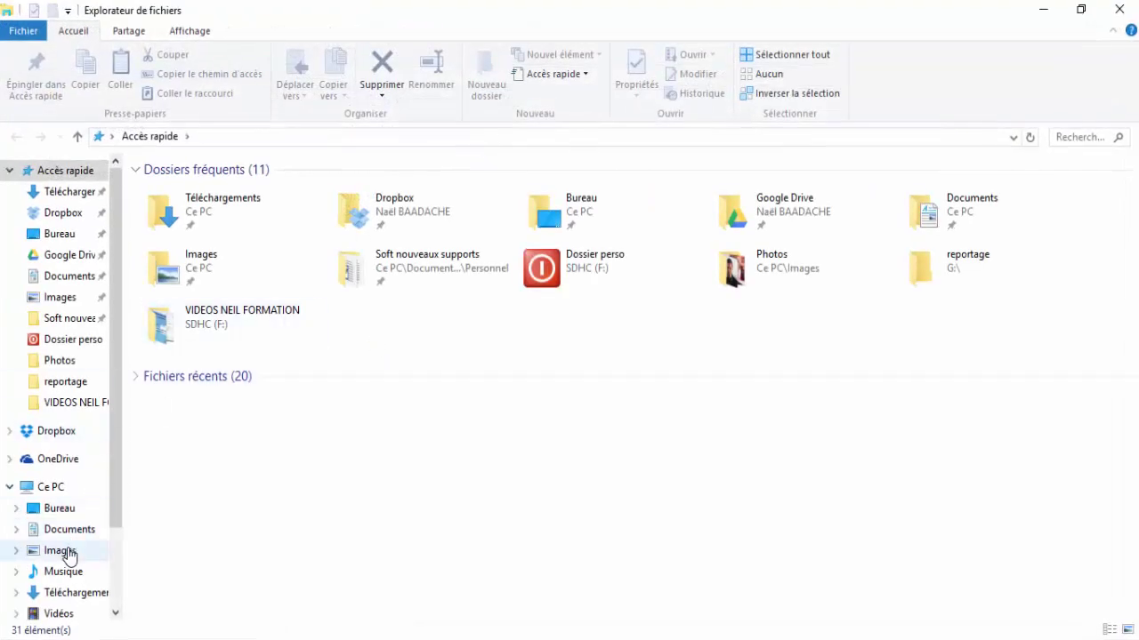
# - Show the Images > Photos folder's full path in the address bar for copying, then return to Excel
pyautogui.click(59, 550)
pyautogui.doubleClick(454, 214)
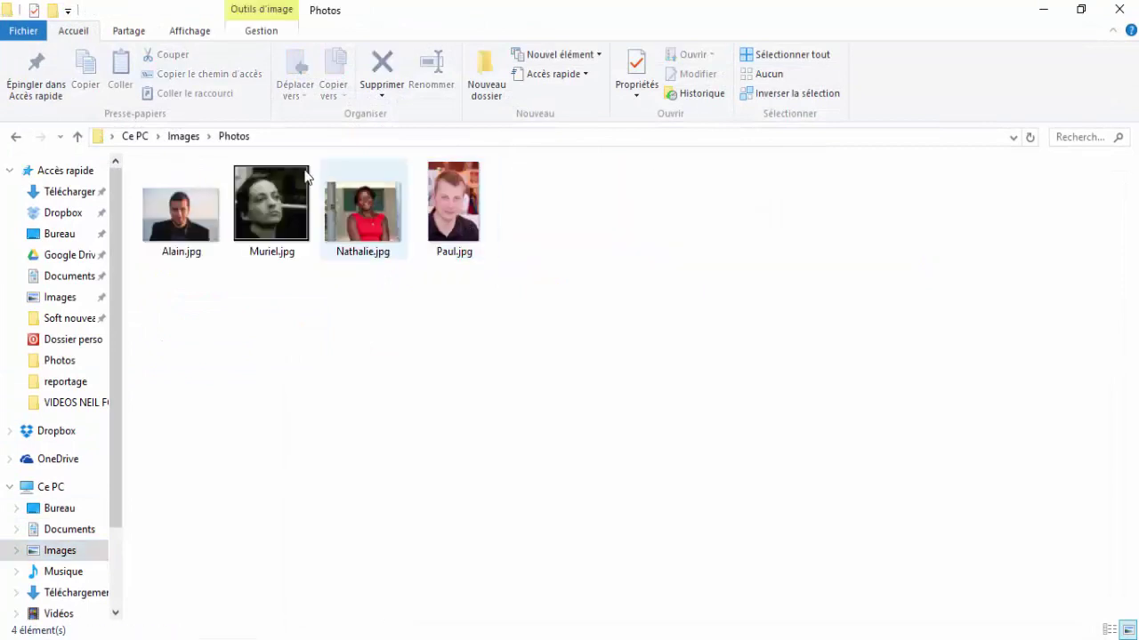
pyautogui.click(290, 138)
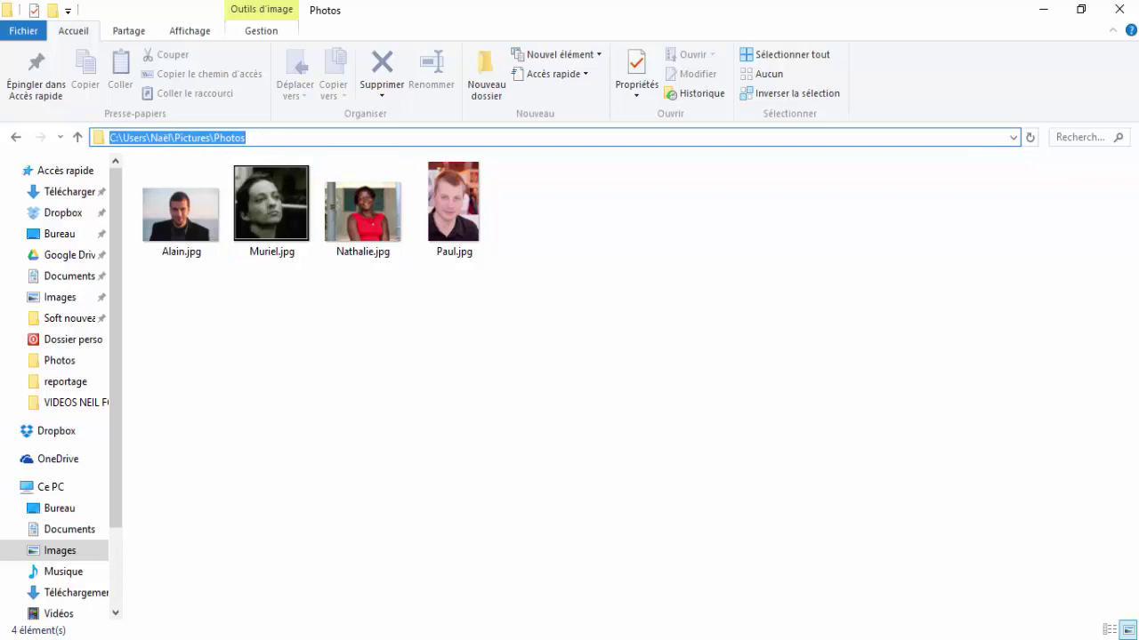
pyautogui.click(718, 636)
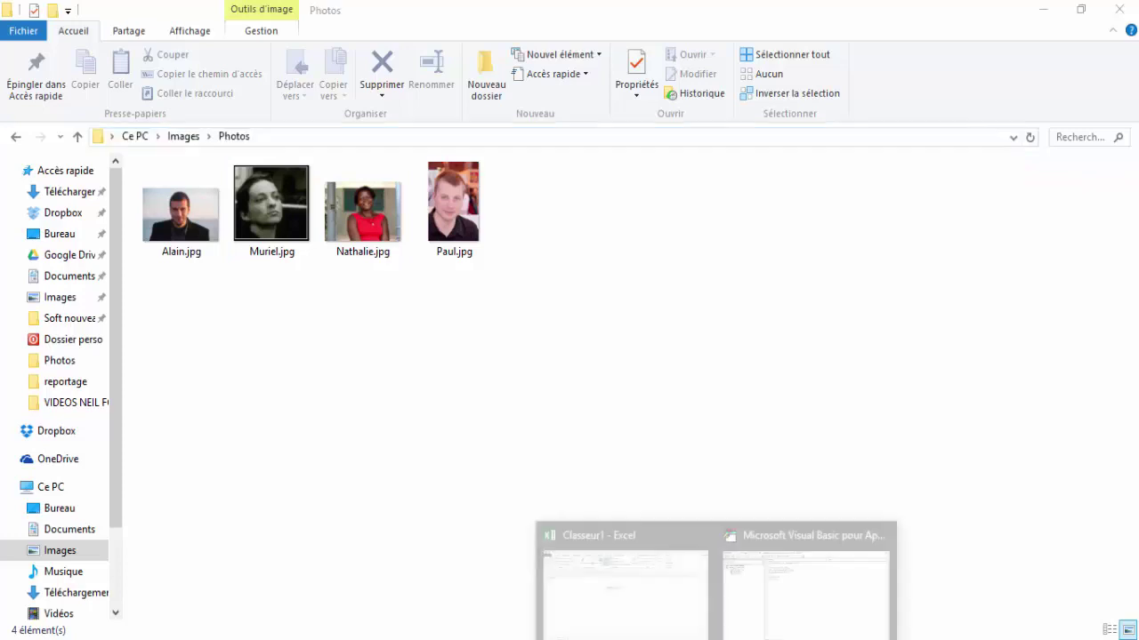
pyautogui.click(808, 597)
# - Assign chemin the Photos folder's full path and start NomImage = Range(" on the next line
pyautogui.click(628, 582)
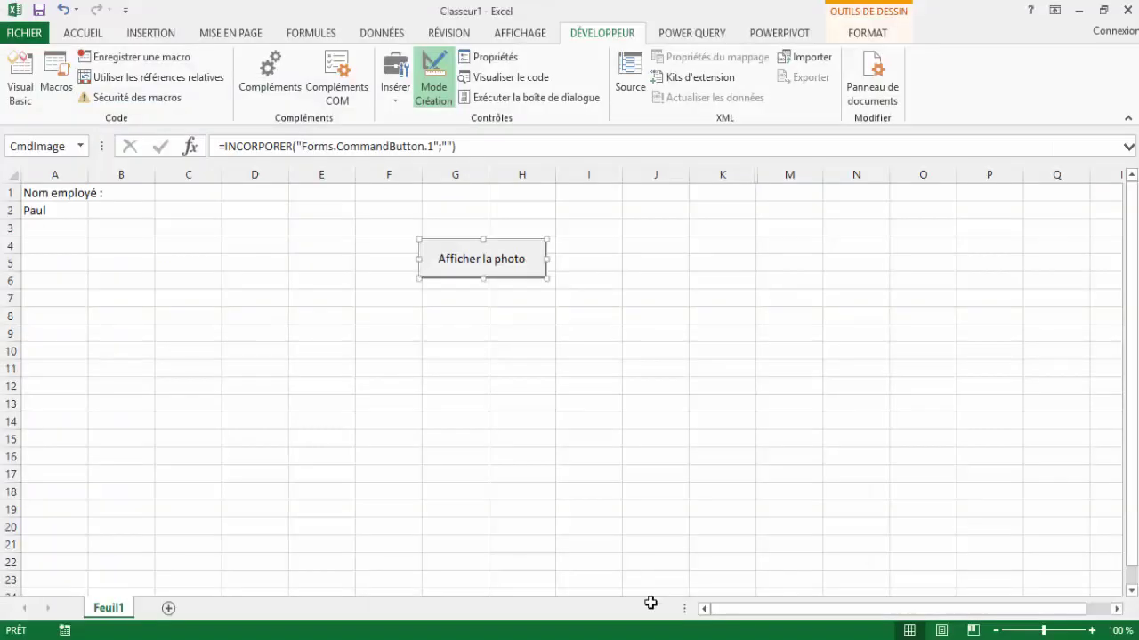
pyautogui.click(748, 582)
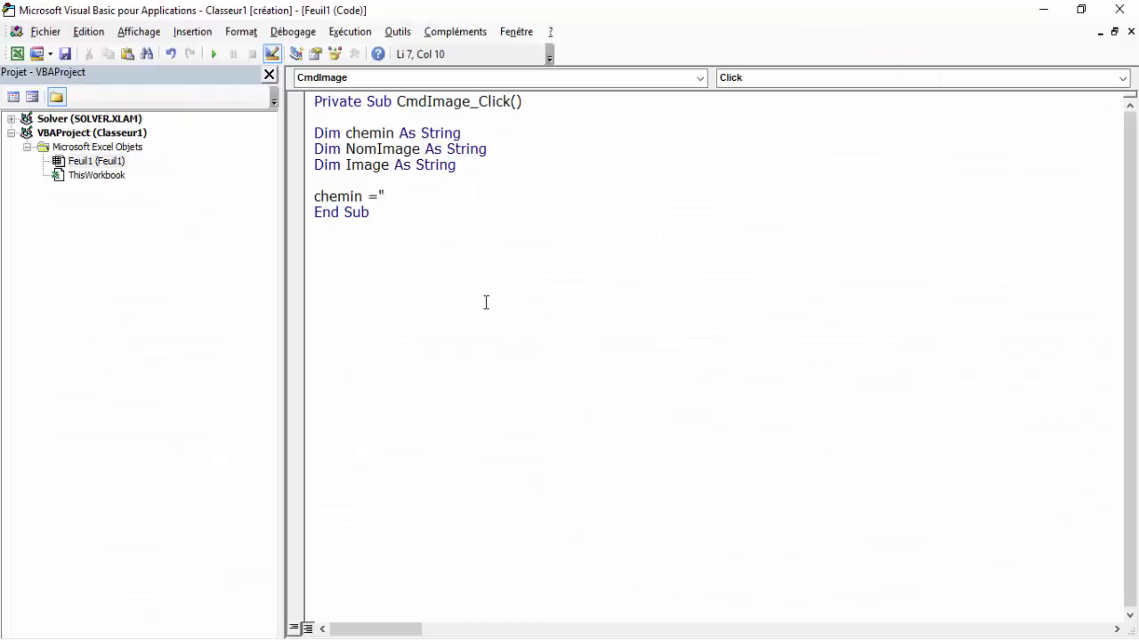
pyautogui.write('C:\\Users\\Naël\\Pictures\\Photos')
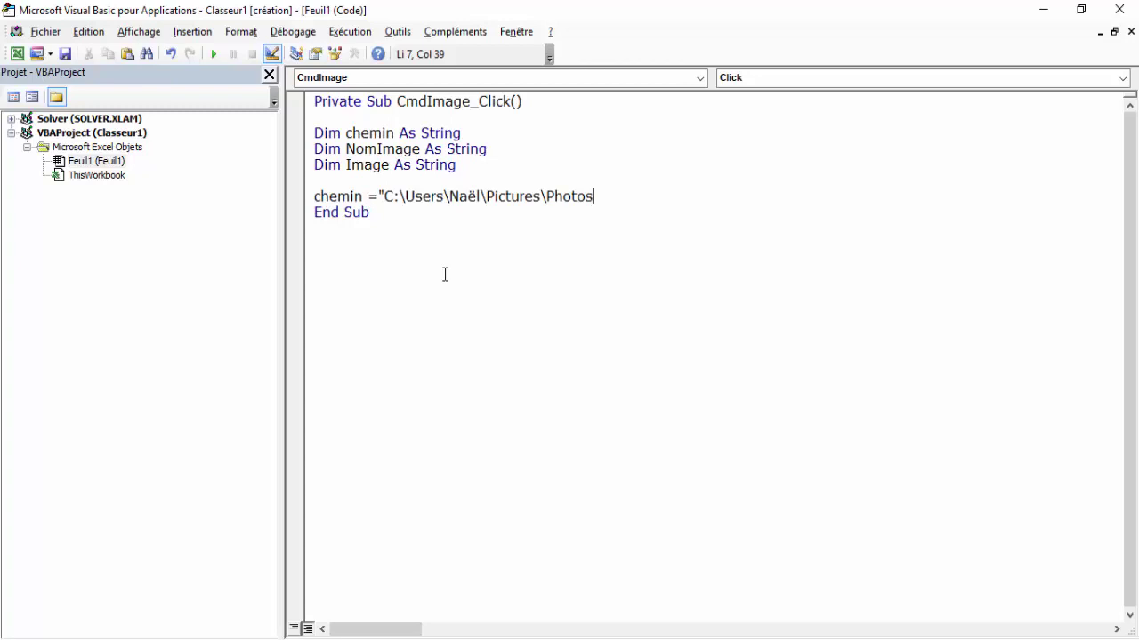
pyautogui.write('\\')
pyautogui.write('"')
pyautogui.press('Return')
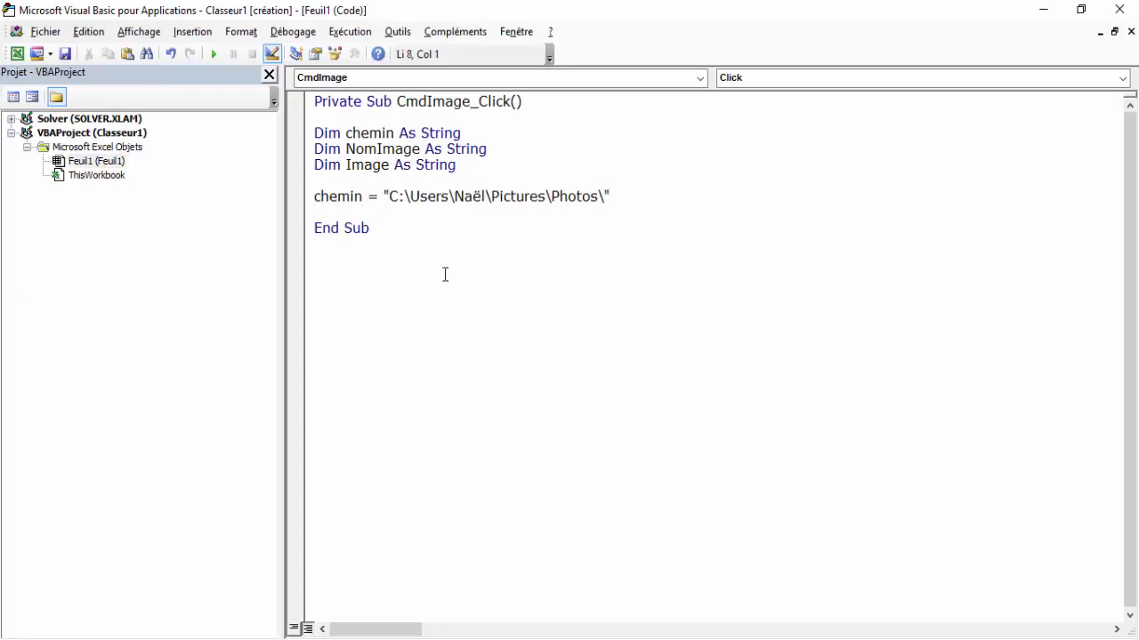
pyautogui.press('Up')
pyautogui.press('Down')
pyautogui.write('NomIma')
pyautogui.write('ge')
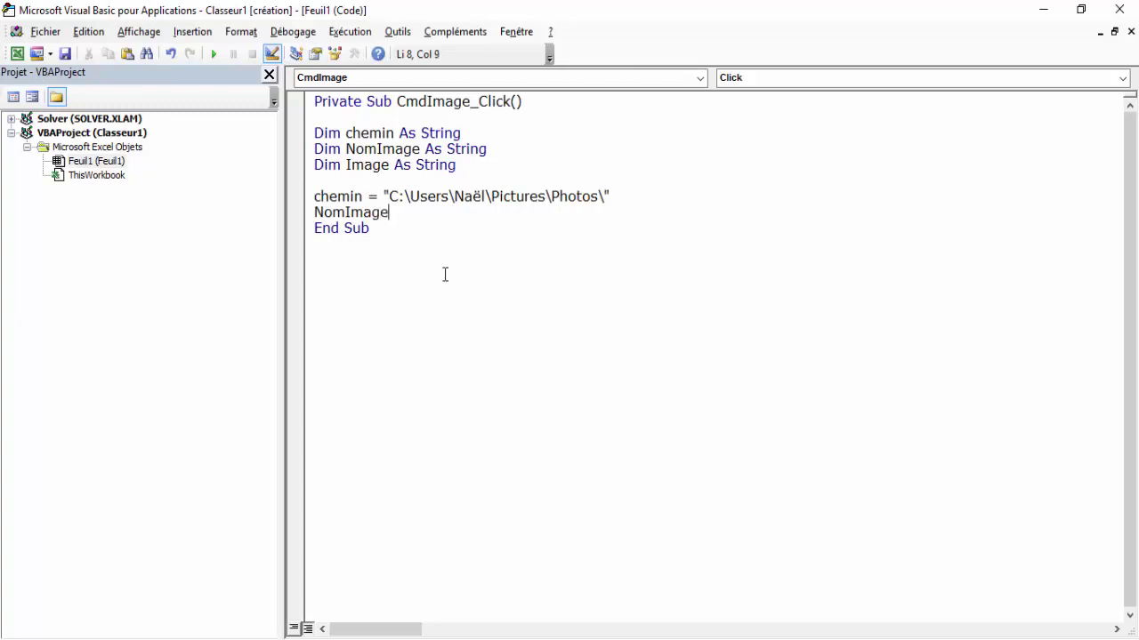
pyautogui.write('=')
pyautogui.write('r')
pyautogui.write('ange')
pyautogui.write('(')
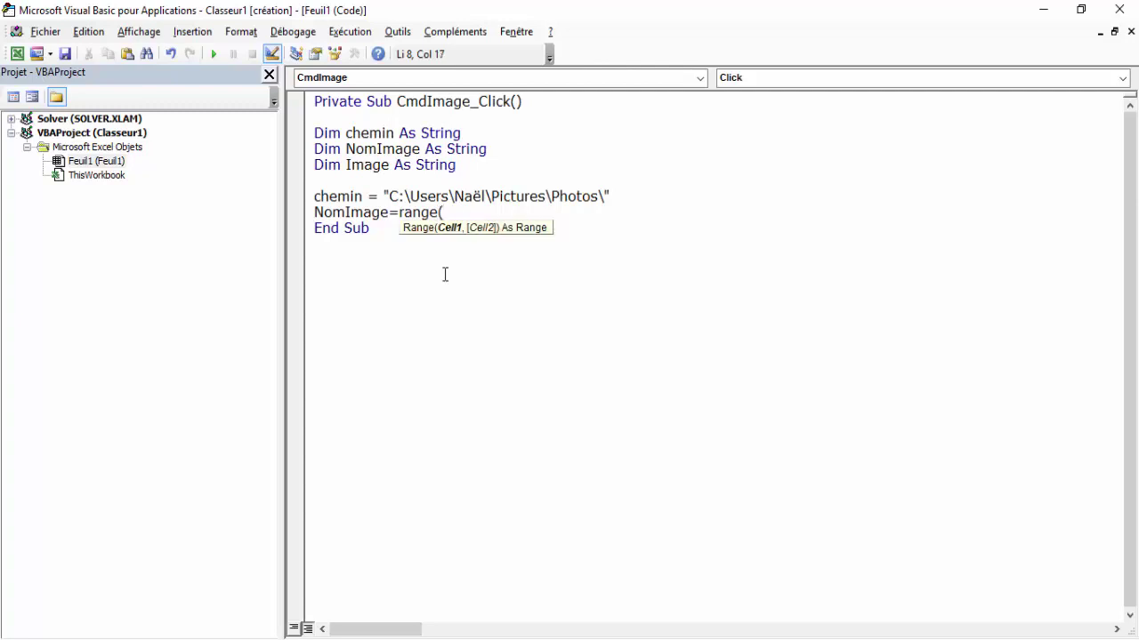
pyautogui.write('"')
# - Complete NomImage = Range("A2") and add Image = ".jpg" on the following line
pyautogui.click(17, 53)
pyautogui.click(46, 208)
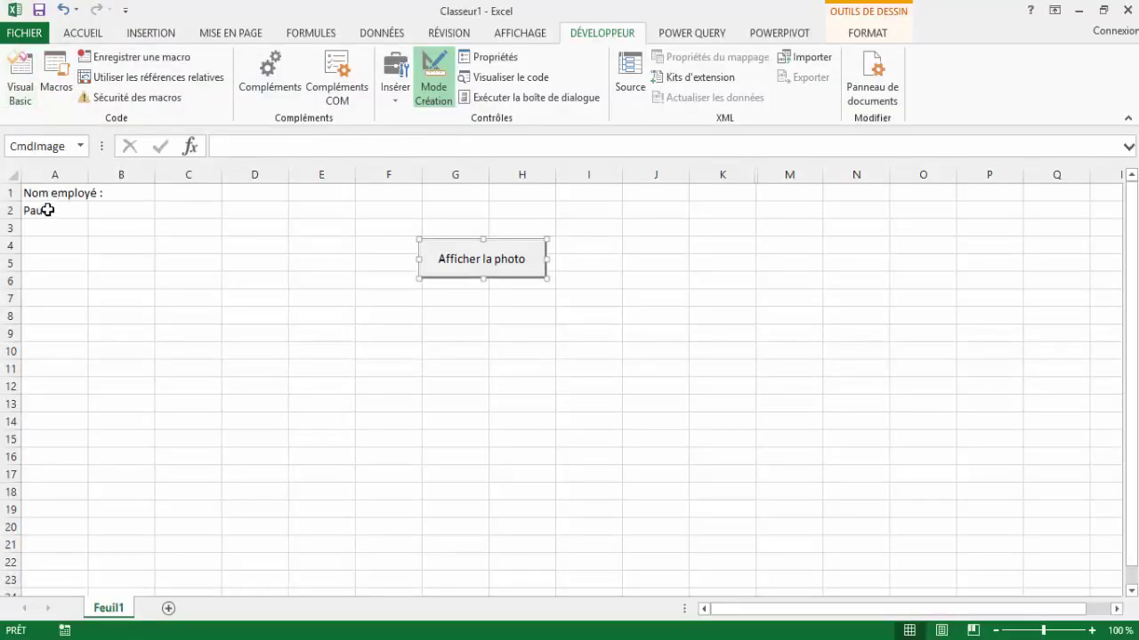
pyautogui.click(27, 85)
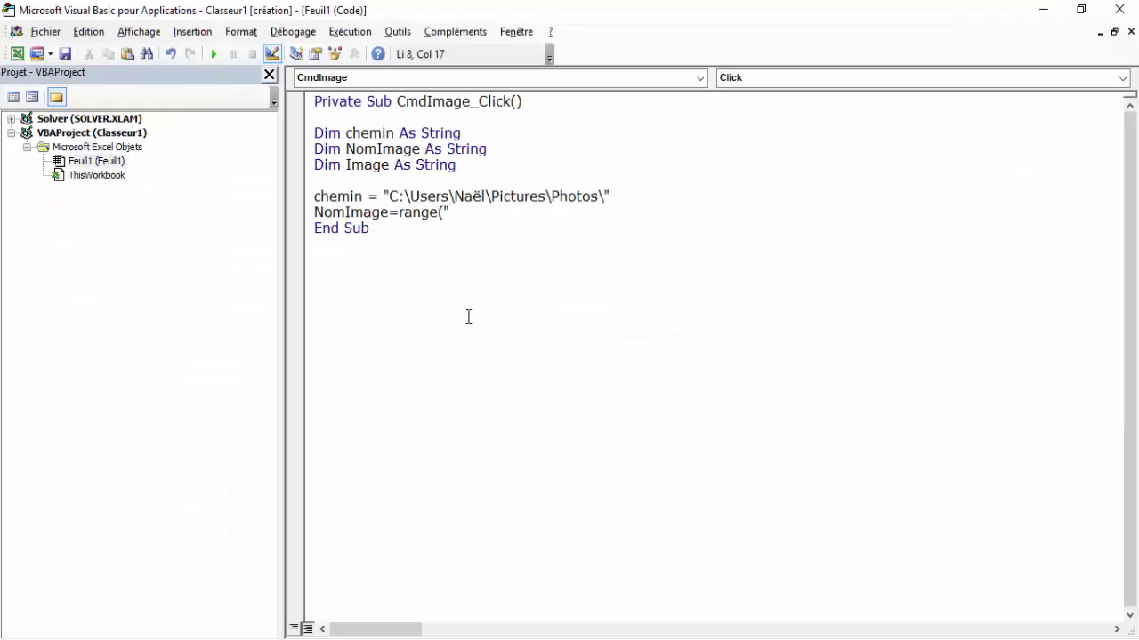
pyautogui.write('A2')
pyautogui.write('"')
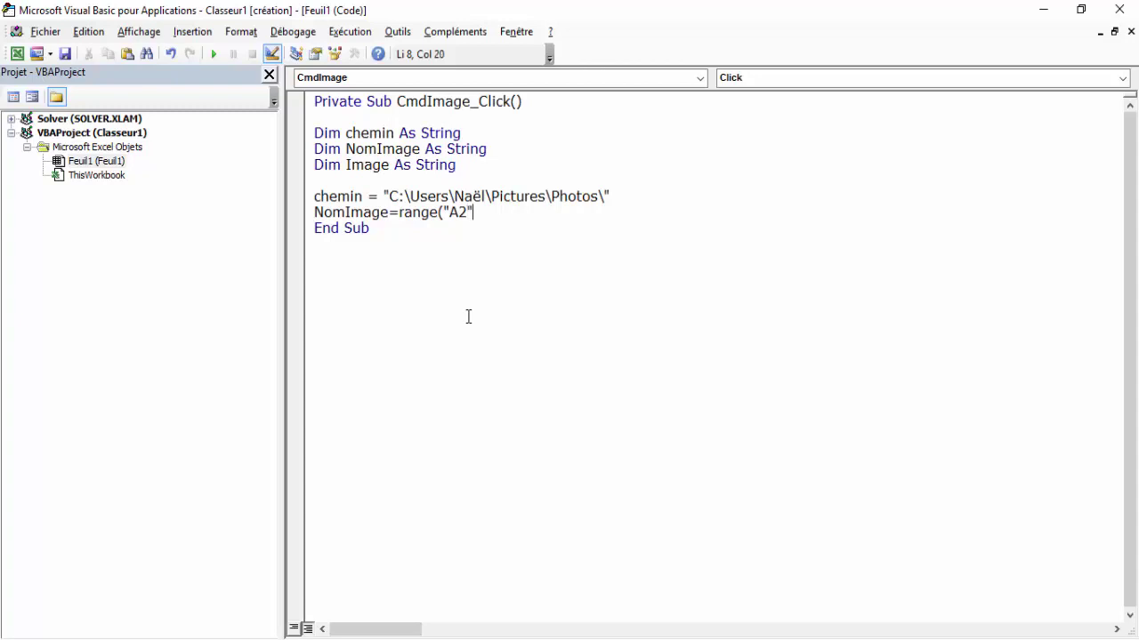
pyautogui.write(')')
pyautogui.press('Return')
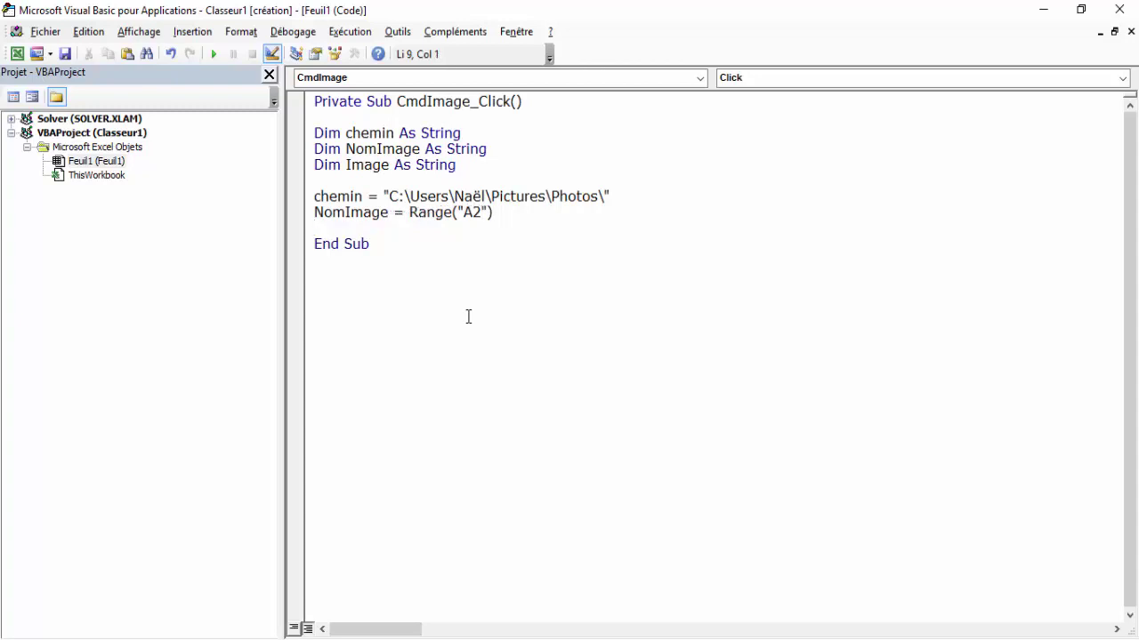
pyautogui.write('Image')
pyautogui.write('=')
pyautogui.write('".jpg')
pyautogui.write('"')
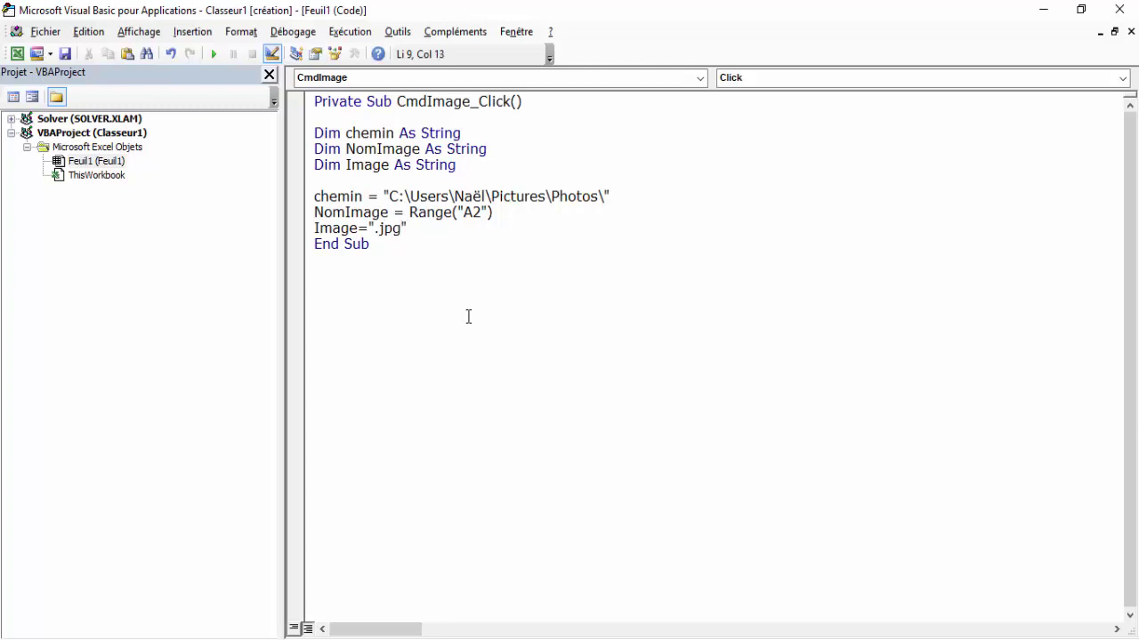
pyautogui.press('Return')
pyautogui.press('Return')
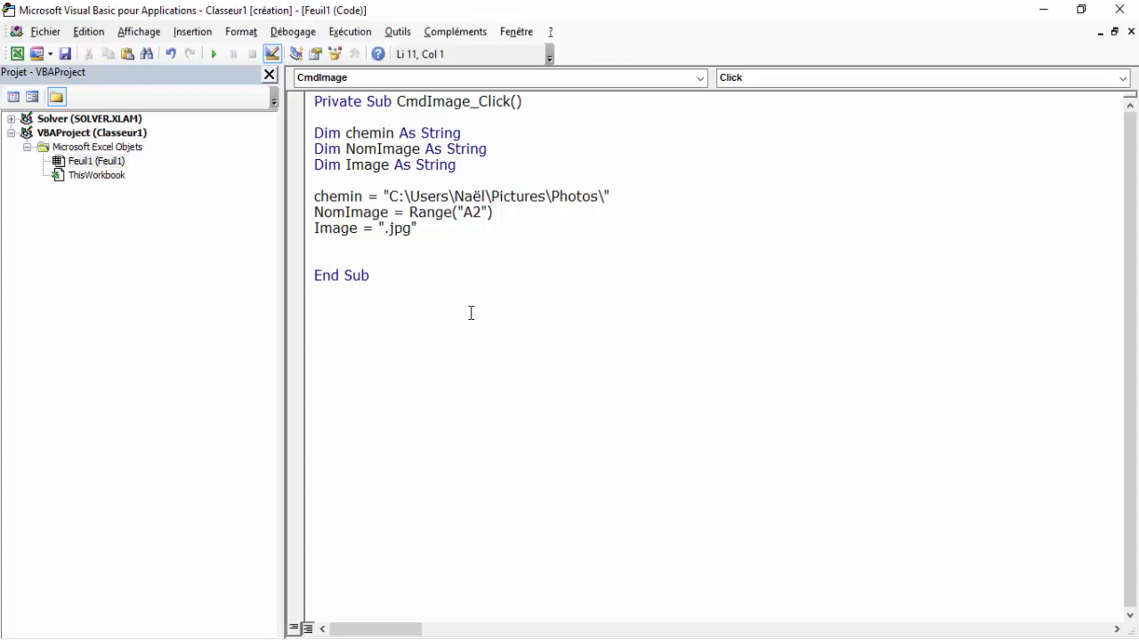
# - Add Range("C14").Value = NomImage, correcting the variable name's spelling, followed by a blank line
pyautogui.write('ra')
pyautogui.write('nge(')
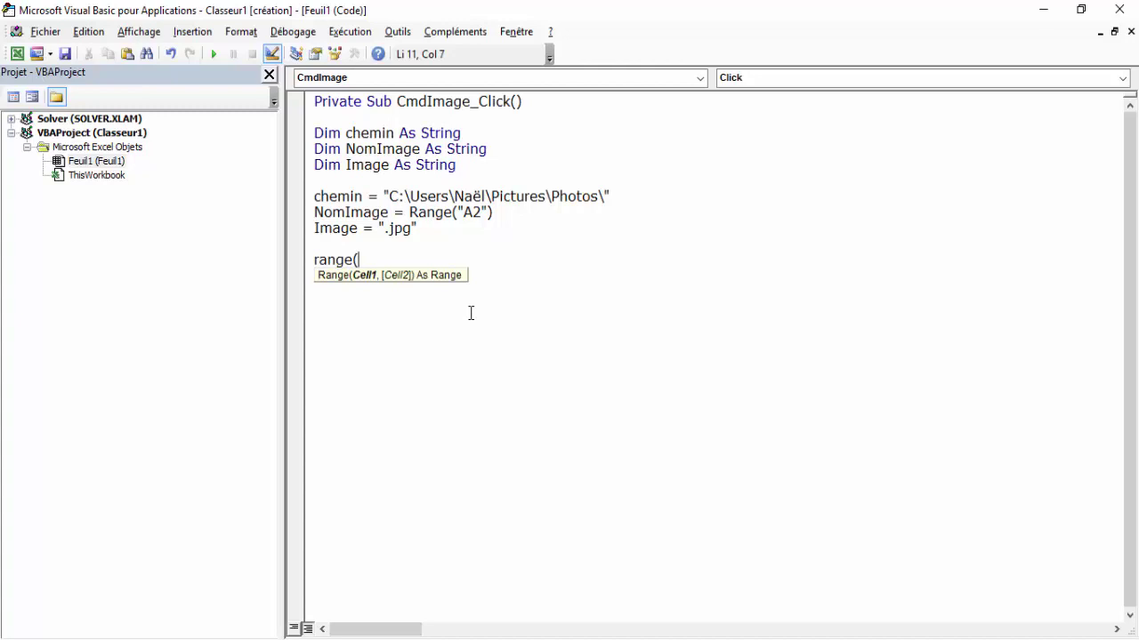
pyautogui.write('"C')
pyautogui.write('14"')
pyautogui.write(').value')
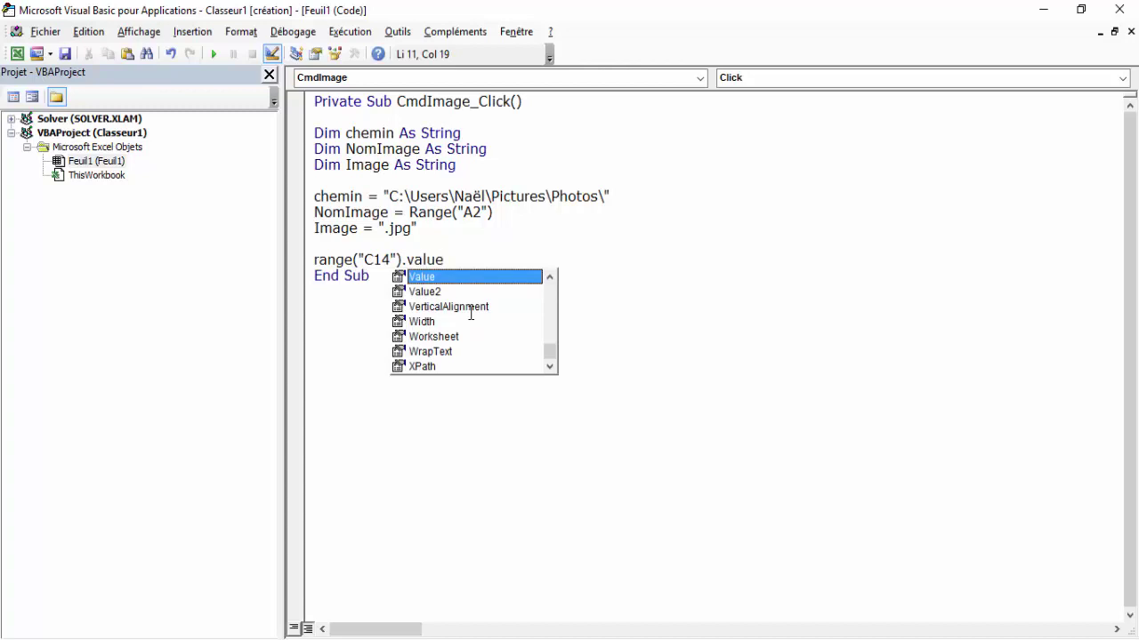
pyautogui.write('=Nom')
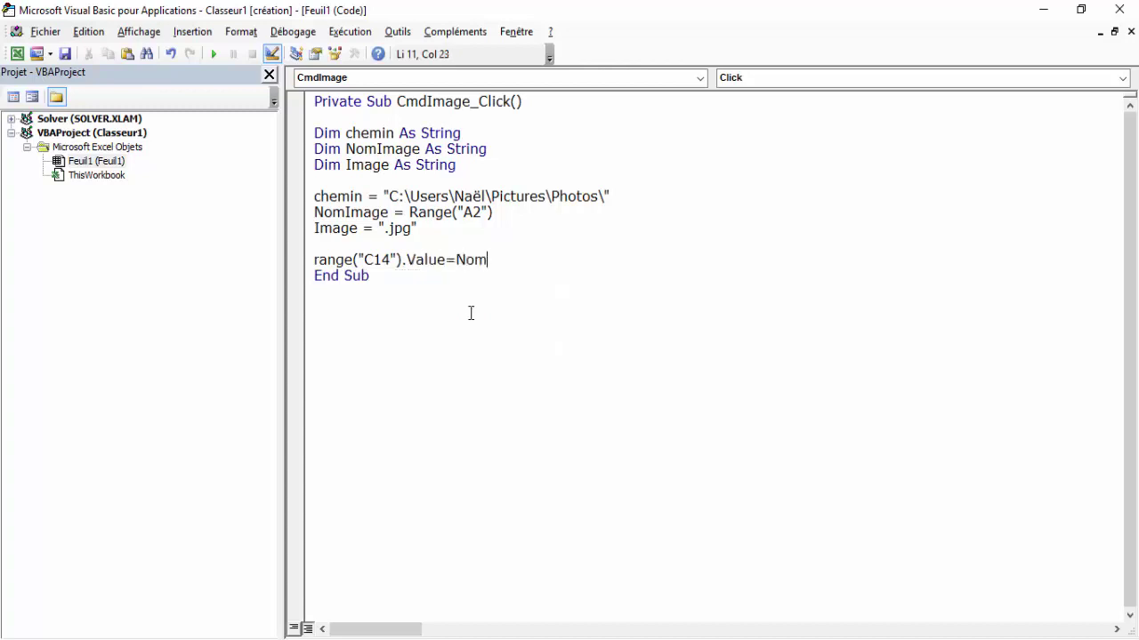
pyautogui.write('IM')
pyautogui.press('BackSpace')
pyautogui.write('MA')
pyautogui.press('BackSpace')
pyautogui.press('BackSpace')
pyautogui.write('mage')
pyautogui.press('Return')
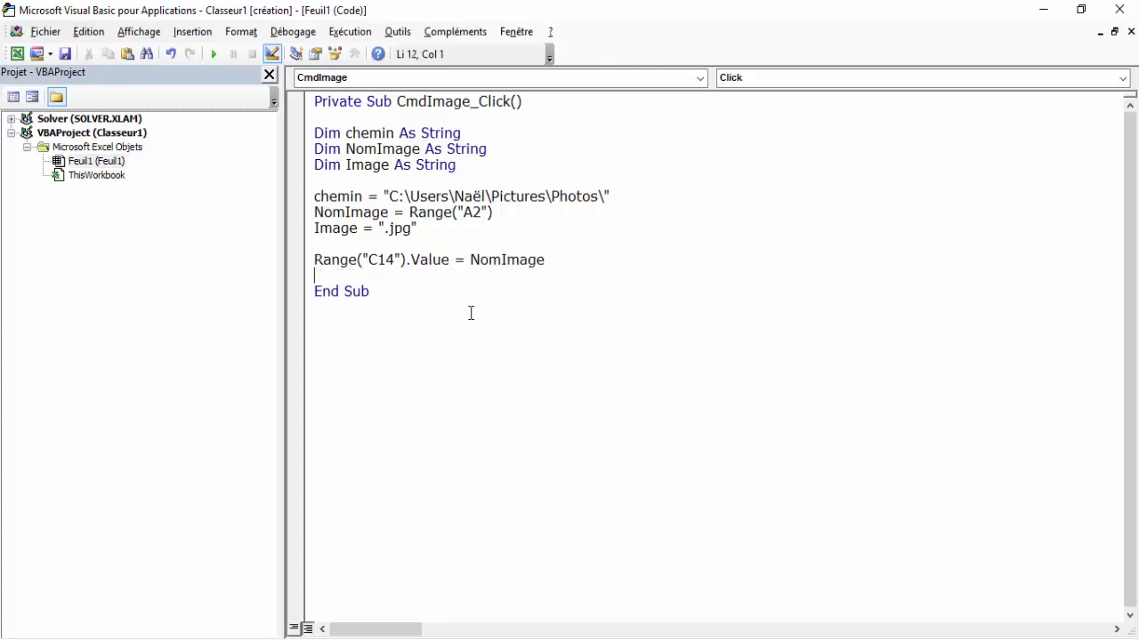
pyautogui.press('Return')
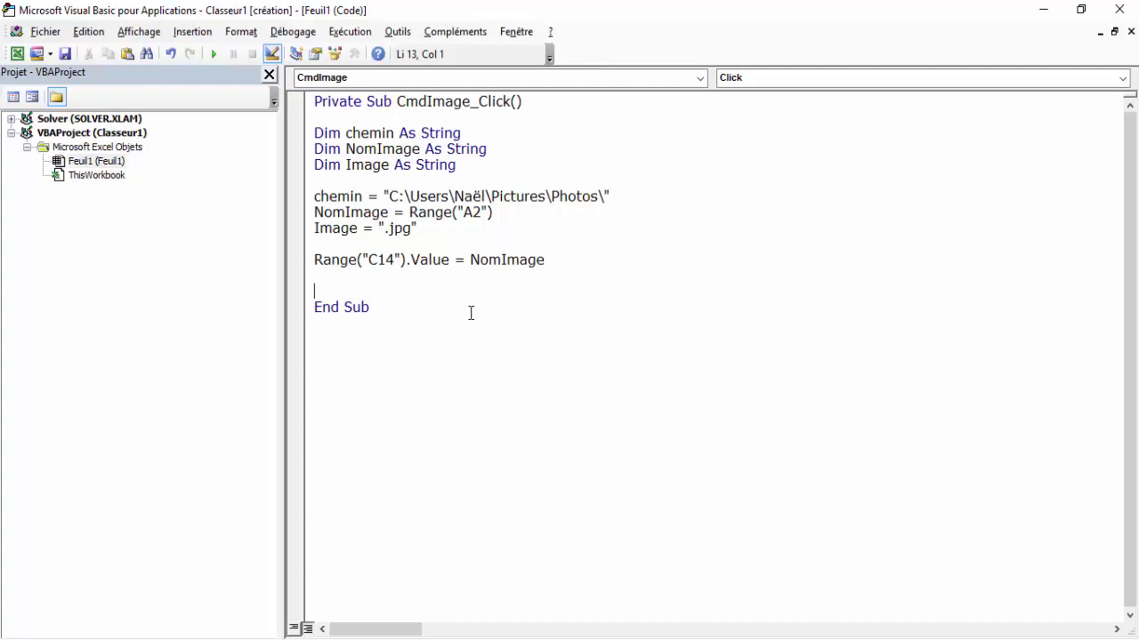
# - Begin ActiveSheet.Shapes.AddPicture with filename:=chemin & NomImage & Image and the msoFalse link argument
pyautogui.write('Activ')
pyautogui.write('e')
pyautogui.write('Sheet')
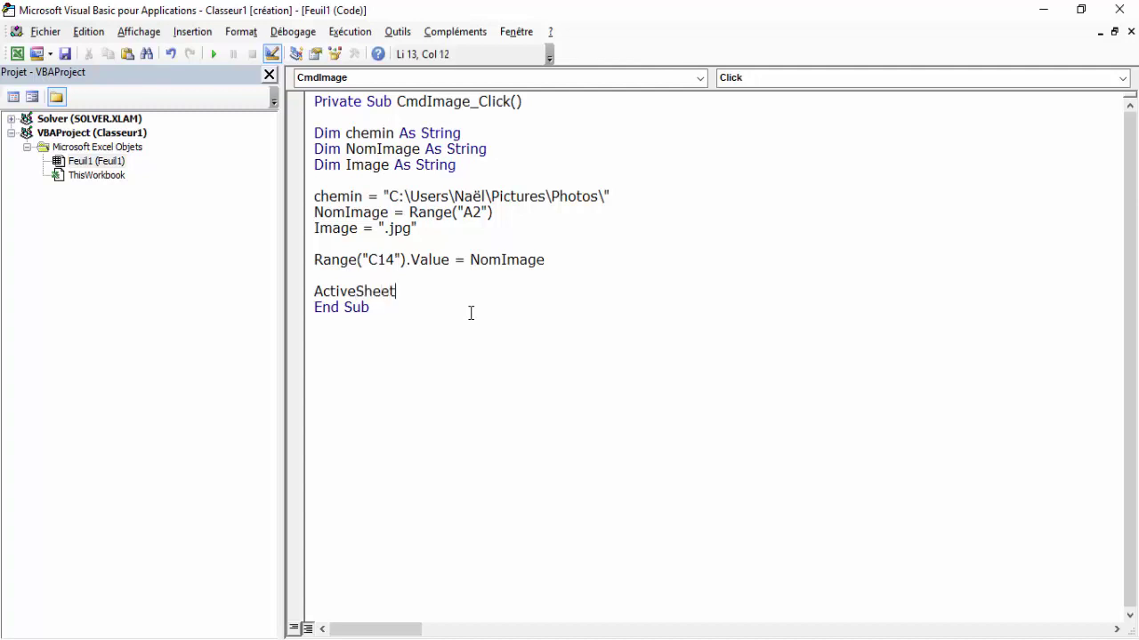
pyautogui.write('.sh')
pyautogui.write('apes')
pyautogui.write('.add')
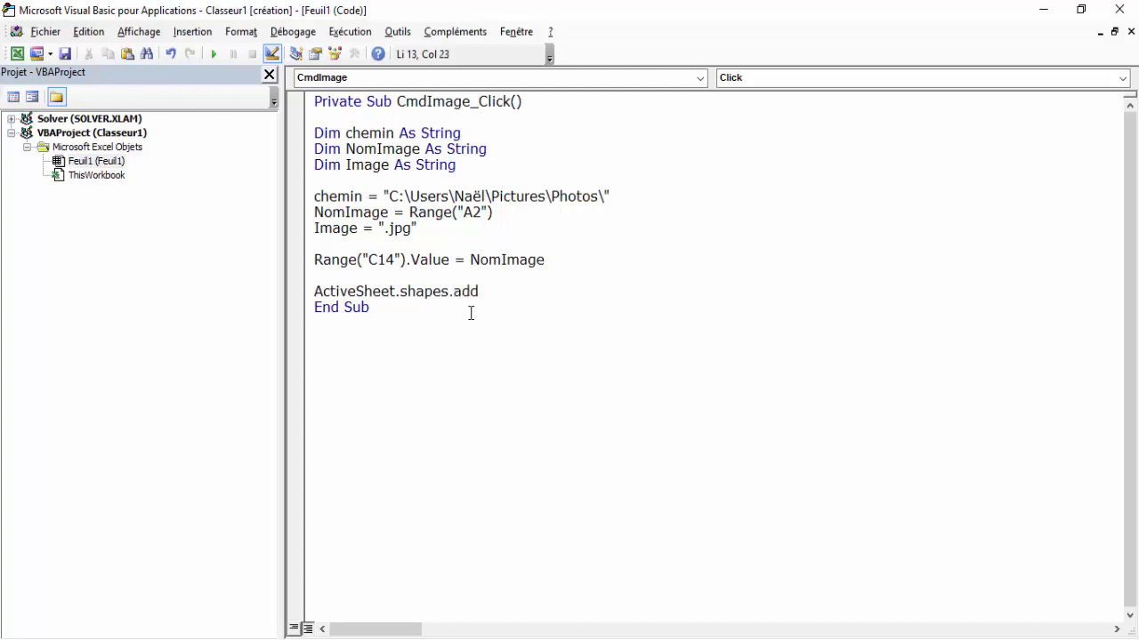
pyautogui.press('BackSpace')
pyautogui.press('BackSpace')
pyautogui.press('BackSpace')
pyautogui.write('Add')
pyautogui.write('Picture')
pyautogui.write(' file')
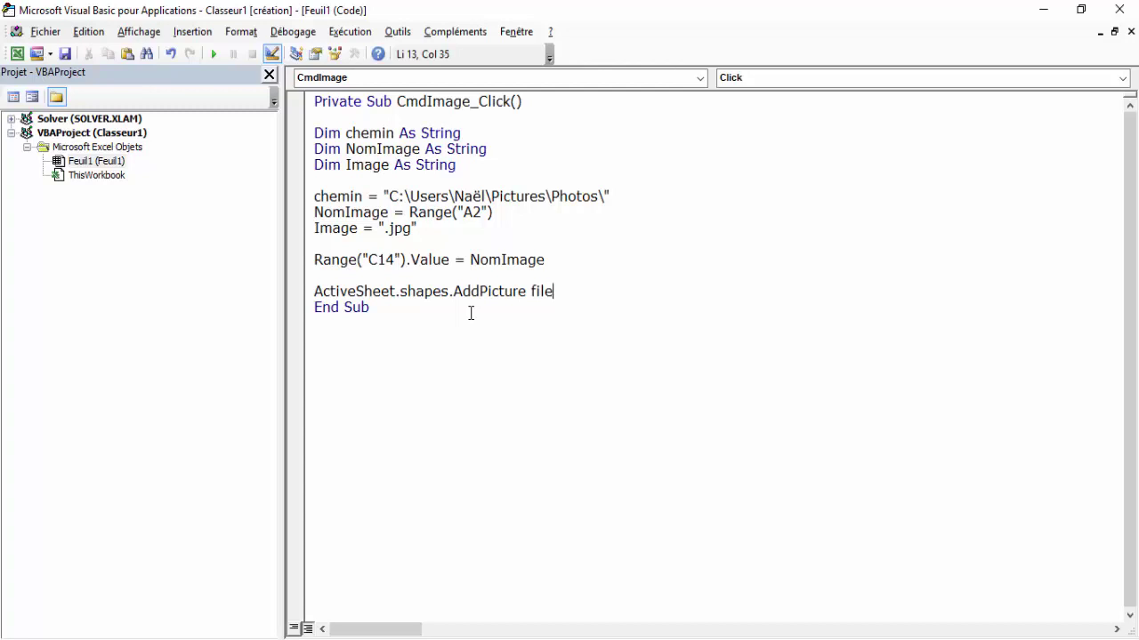
pyautogui.write('name')
pyautogui.write('=')
pyautogui.press('BackSpace')
pyautogui.write(':')
pyautogui.write('=')
pyautogui.write('chemin')
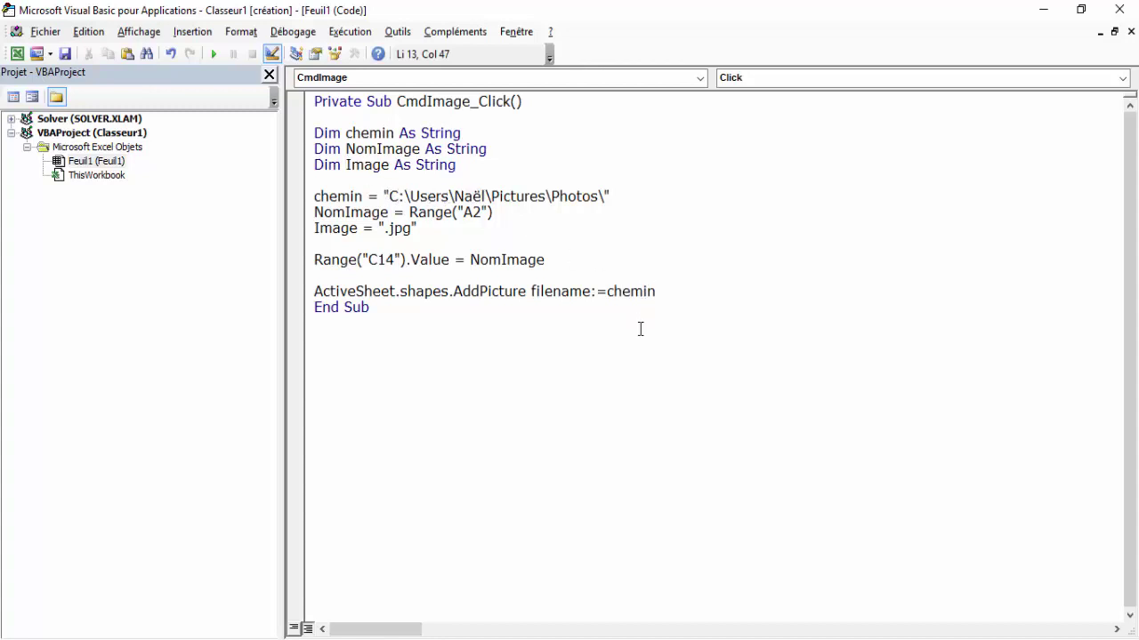
pyautogui.write(' & ')
pyautogui.write('NomImag')
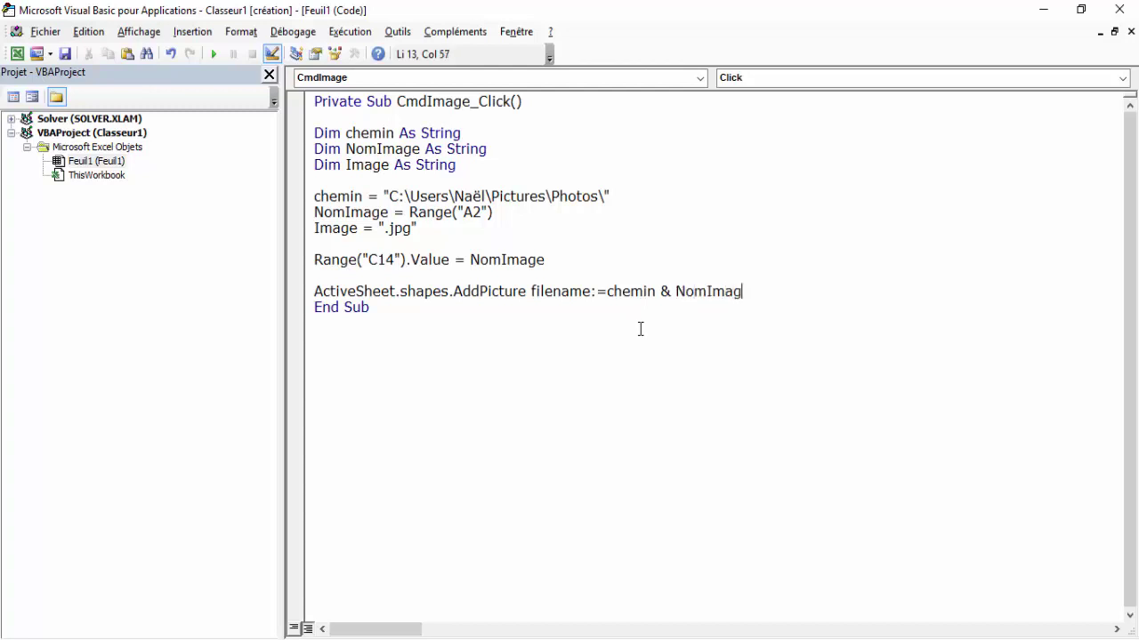
pyautogui.write('e')
pyautogui.write(' & I')
pyautogui.write('mage')
pyautogui.write(',')
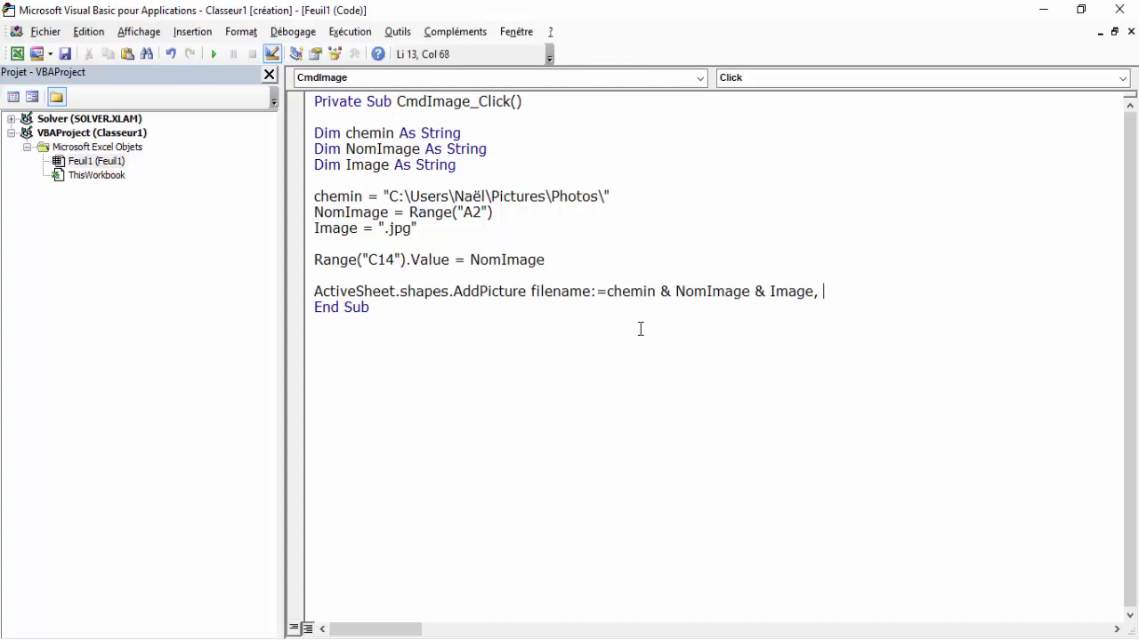
pyautogui.write(' li')
pyautogui.press('BackSpace')
pyautogui.press('BackSpace')
pyautogui.write('lin')
pyautogui.write('gtof')
pyautogui.write('ile:')
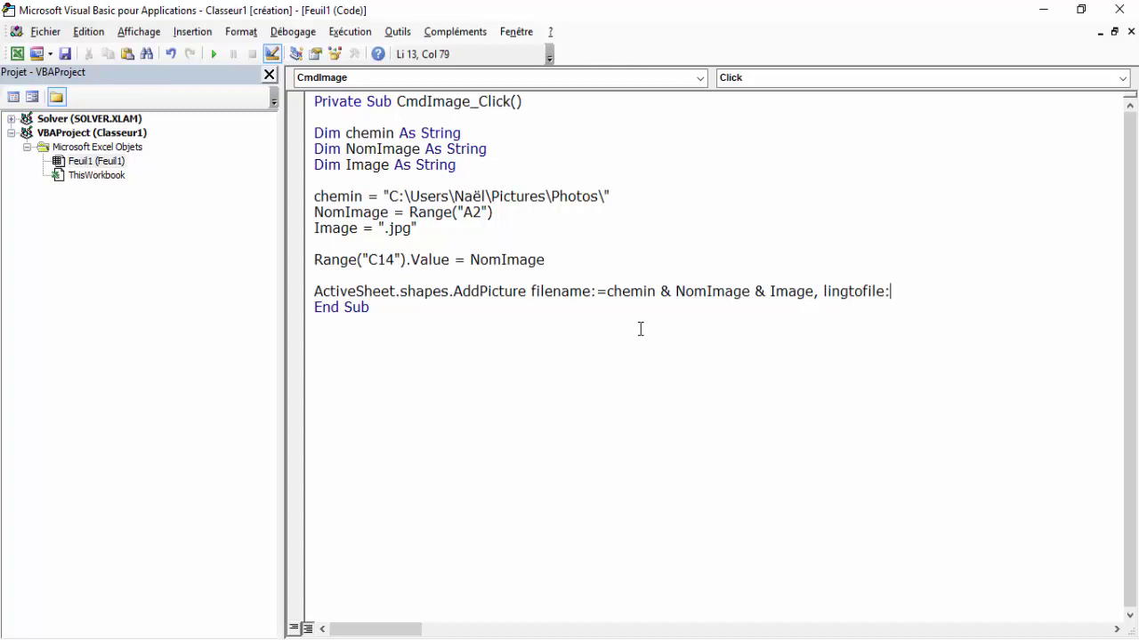
pyautogui.write('=ms')
pyautogui.write('oF')
pyautogui.write('alse')
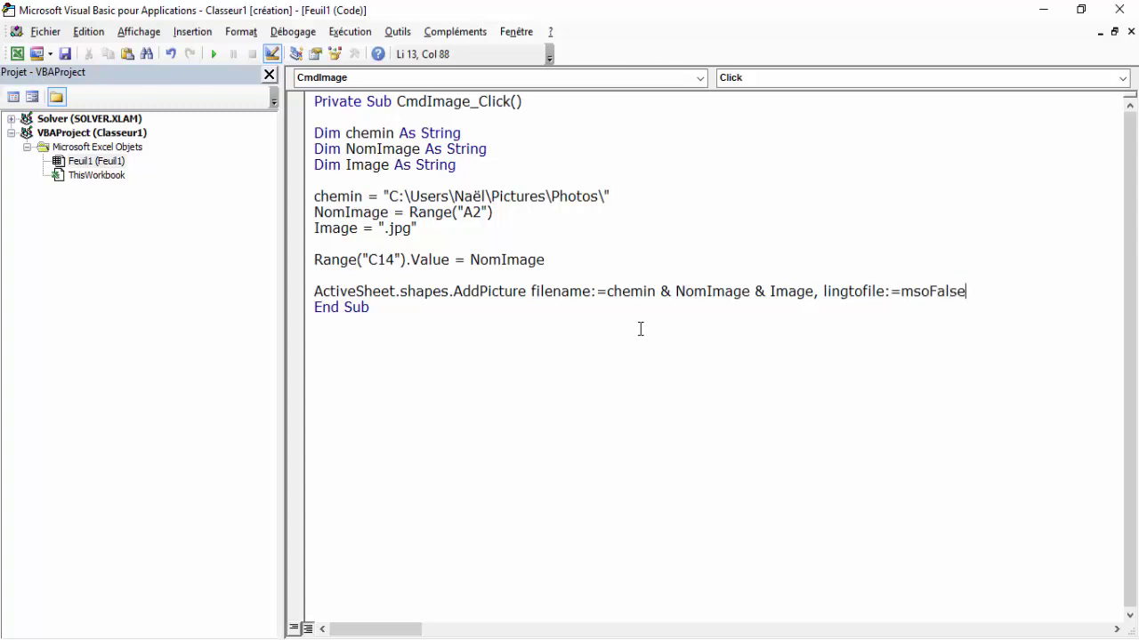
pyautogui.write(', save')
pyautogui.write('with')
pyautogui.write('d')
pyautogui.write('ocument')
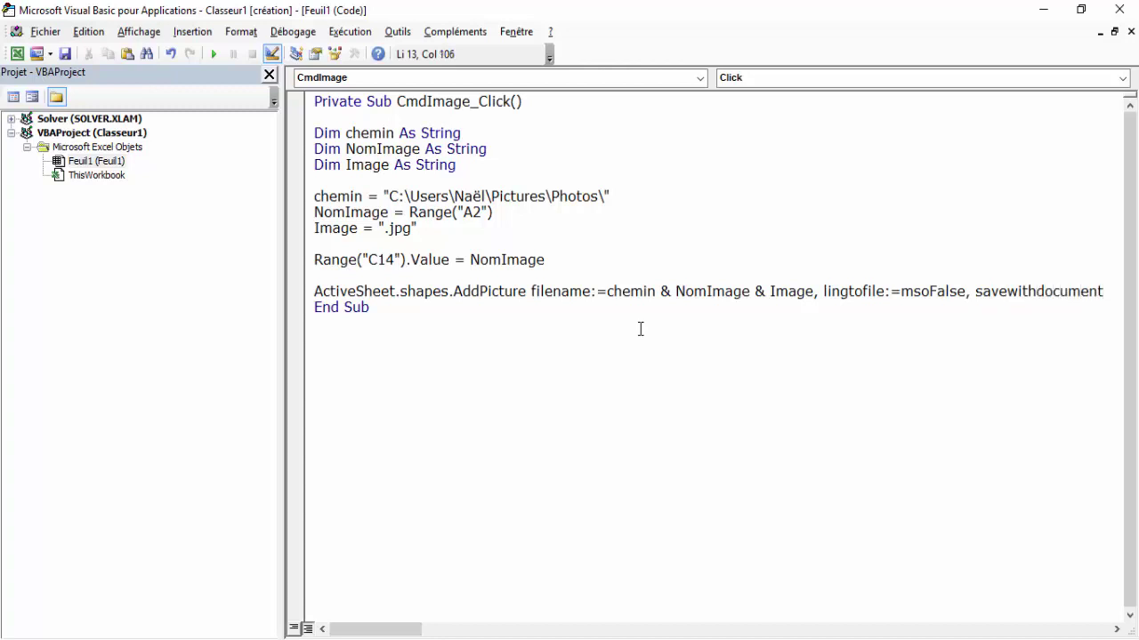
pyautogui.write(':)')
pyautogui.write('mso')
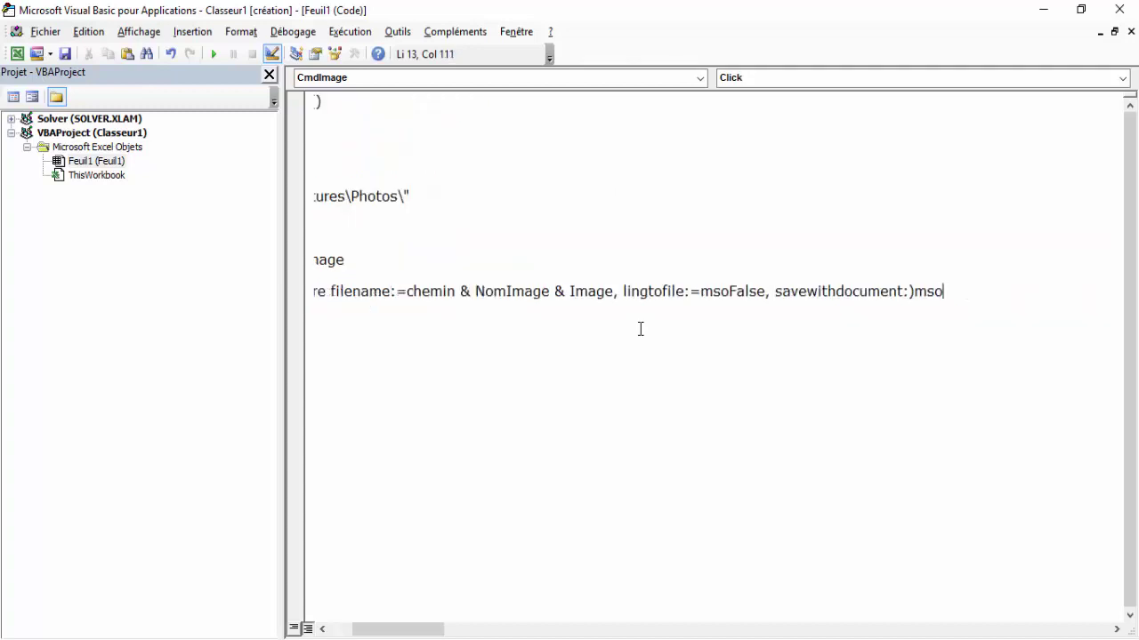
# - Finish AddPicture with SaveWithDocument msoTrue, Left 90, Top 40, Width 150, Height 140
pyautogui.press('BackSpace')
pyautogui.press('BackSpace')
pyautogui.press('BackSpace')
pyautogui.press('BackSpace')
pyautogui.write('=')
pyautogui.write('msoT')
pyautogui.write('rue,')
pyautogui.write('L')
pyautogui.write('eft')
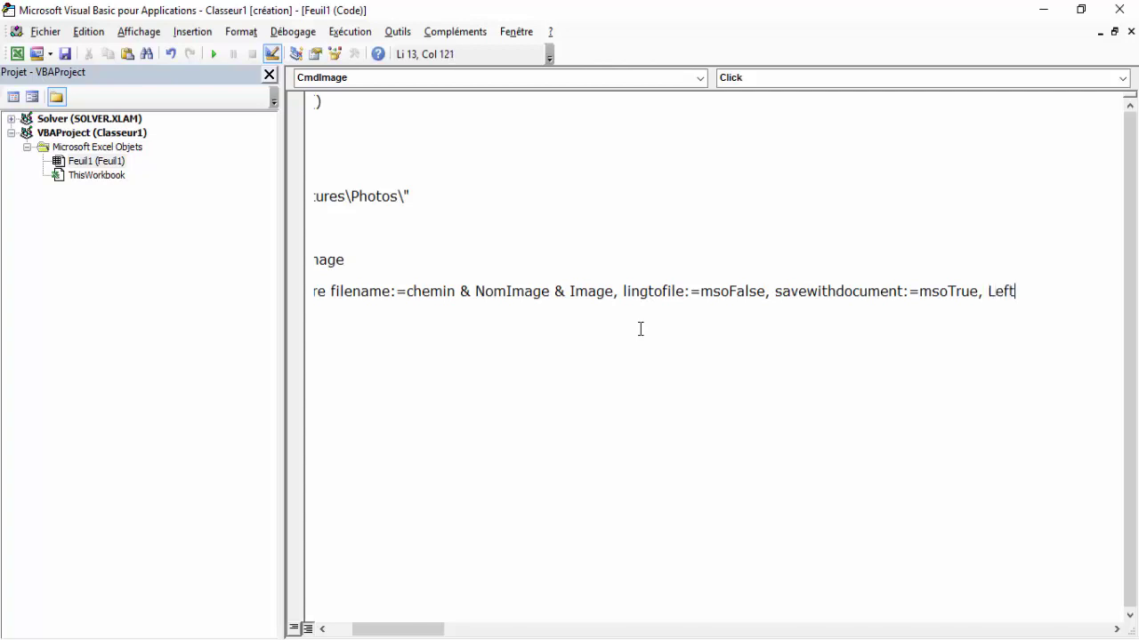
pyautogui.write(':=')
pyautogui.write('90')
pyautogui.write(', ')
pyautogui.write('Top')
pyautogui.write(':=')
pyautogui.write('40')
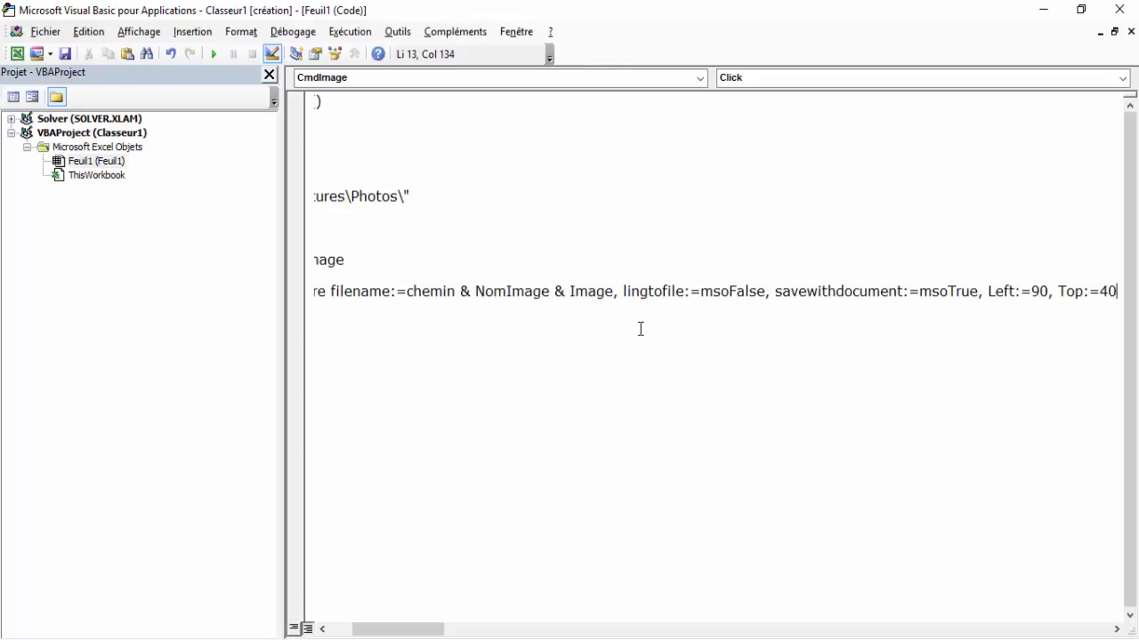
pyautogui.write(', Wid')
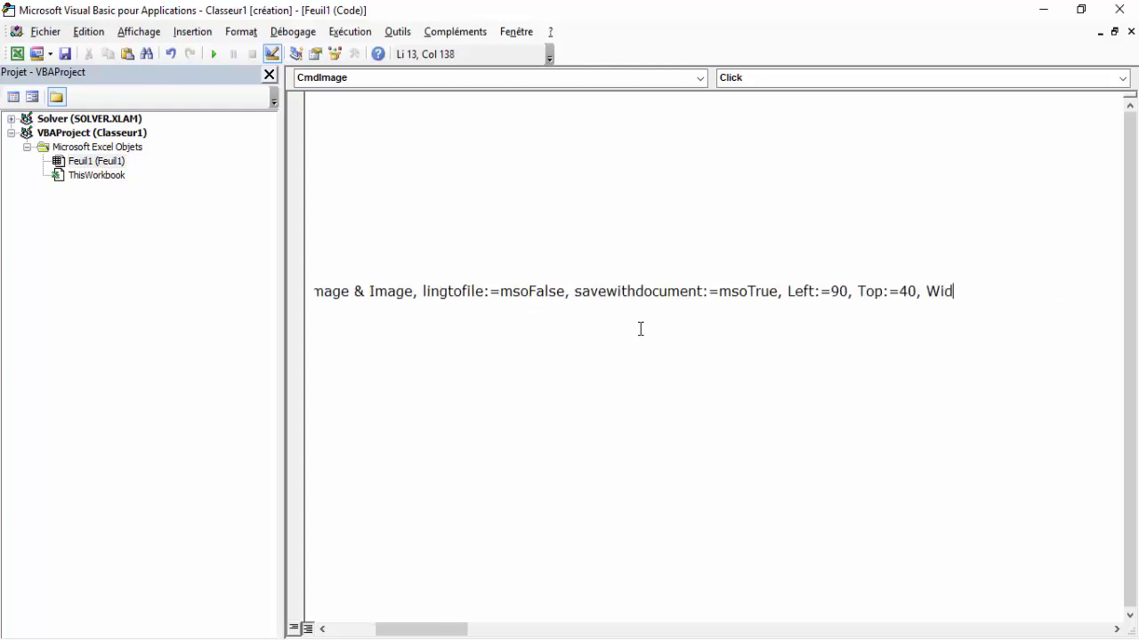
pyautogui.write('h')
pyautogui.press('BackSpace')
pyautogui.write('th')
pyautogui.write(':=')
pyautogui.write('150')
pyautogui.write(',')
pyautogui.write(' H')
pyautogui.write('eigh')
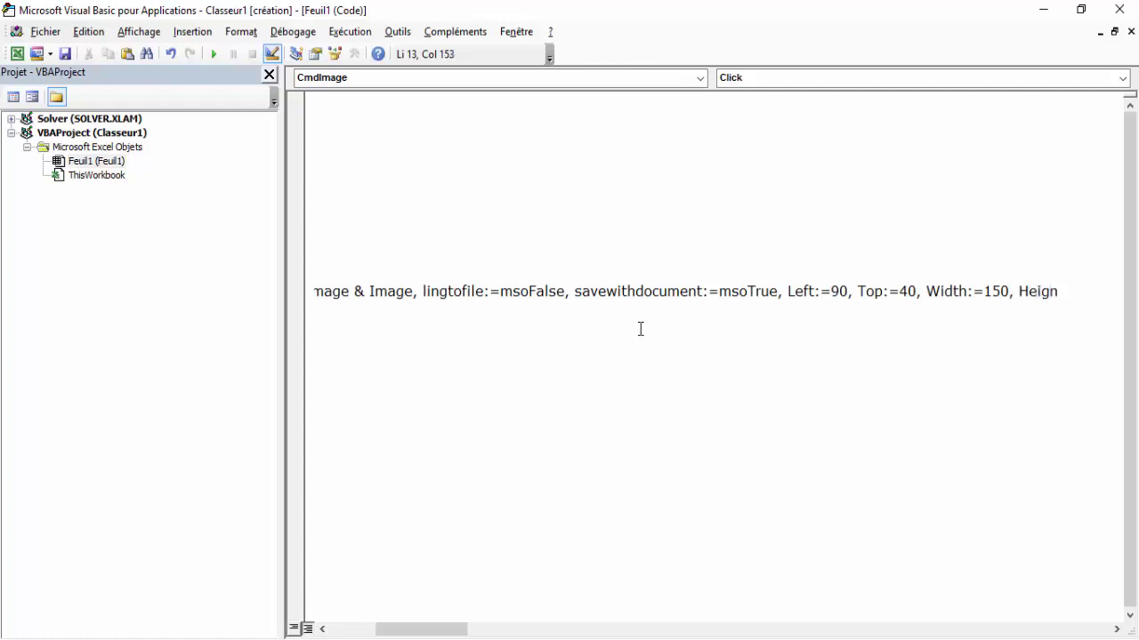
pyautogui.write('t:')
pyautogui.write('=140')
pyautogui.press('Return')
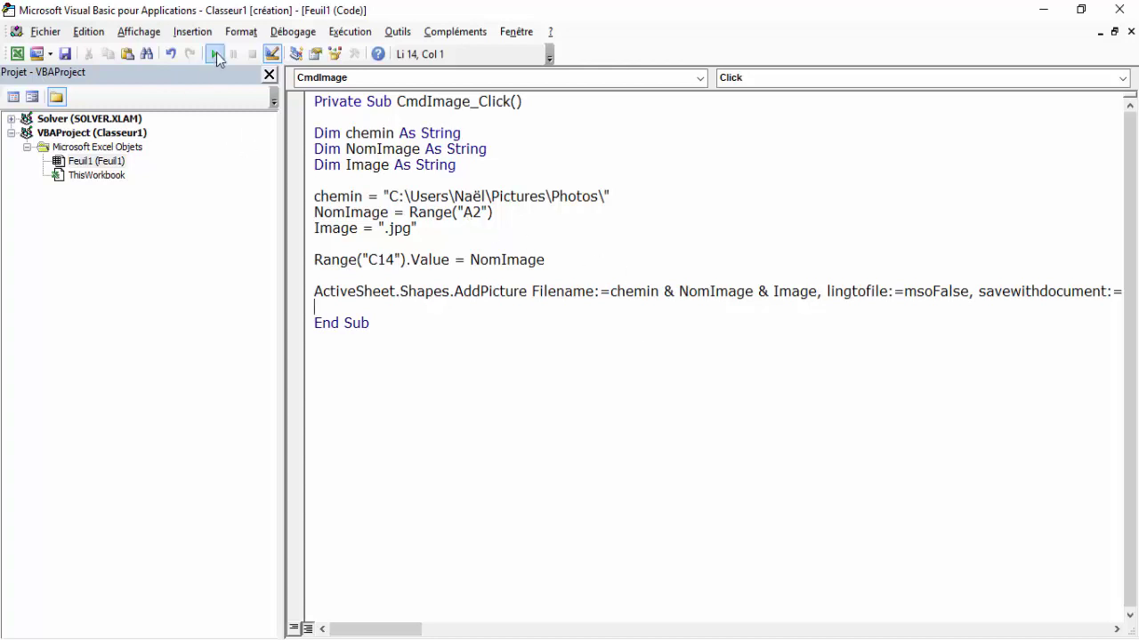
# - Run the macro, dismiss the named-argument error, and locate the faulty lingtofile argument
pyautogui.click(215, 54)
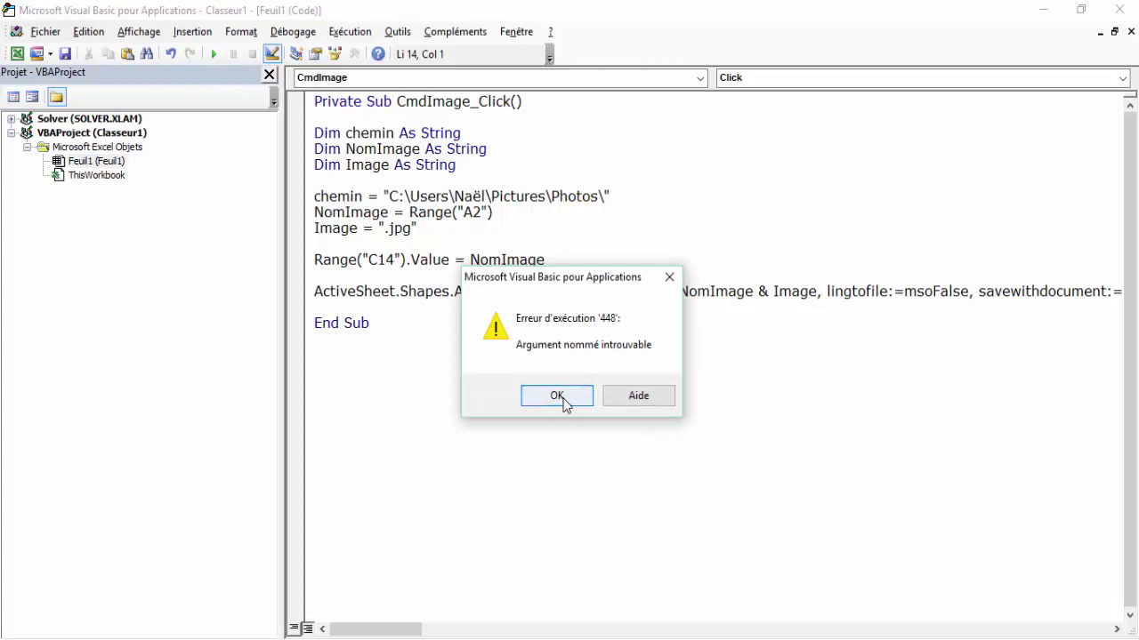
pyautogui.click(562, 402)
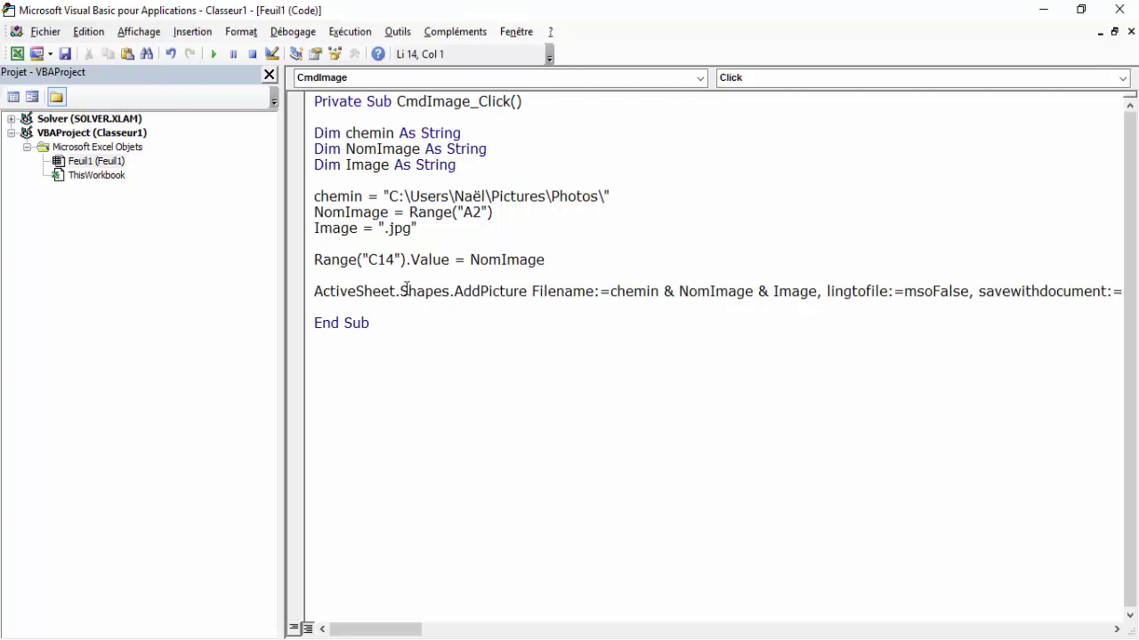
pyautogui.click(634, 294)
pyautogui.click(844, 293)
# - Correct lingtofile to linktofile and run the photo macro again
pyautogui.press('Delete')
pyautogui.write('k')
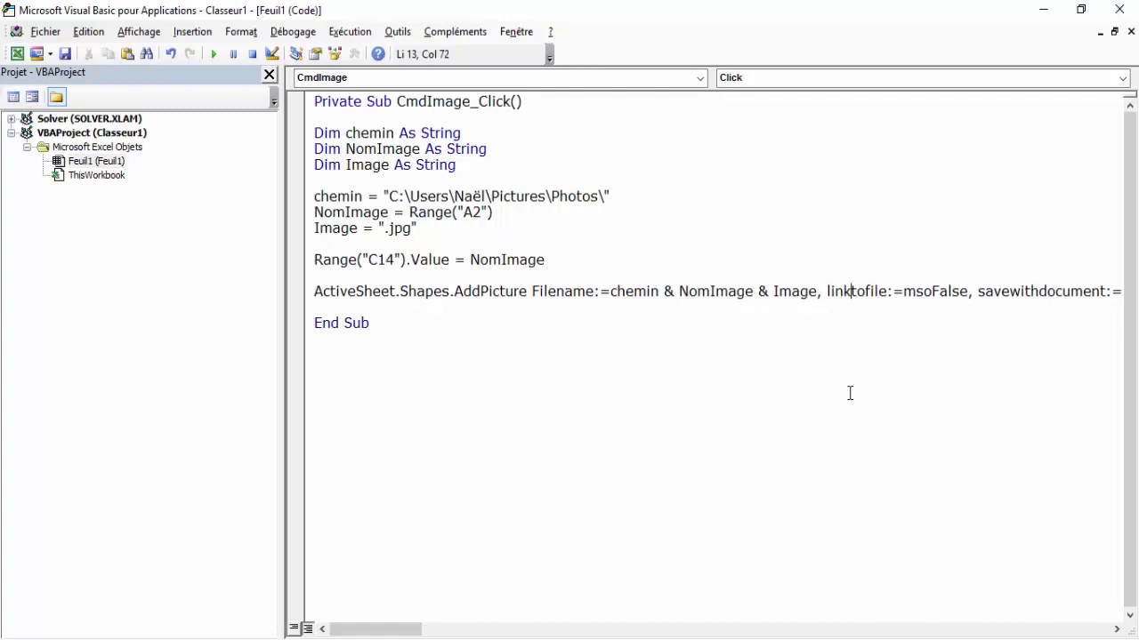
pyautogui.click(496, 311)
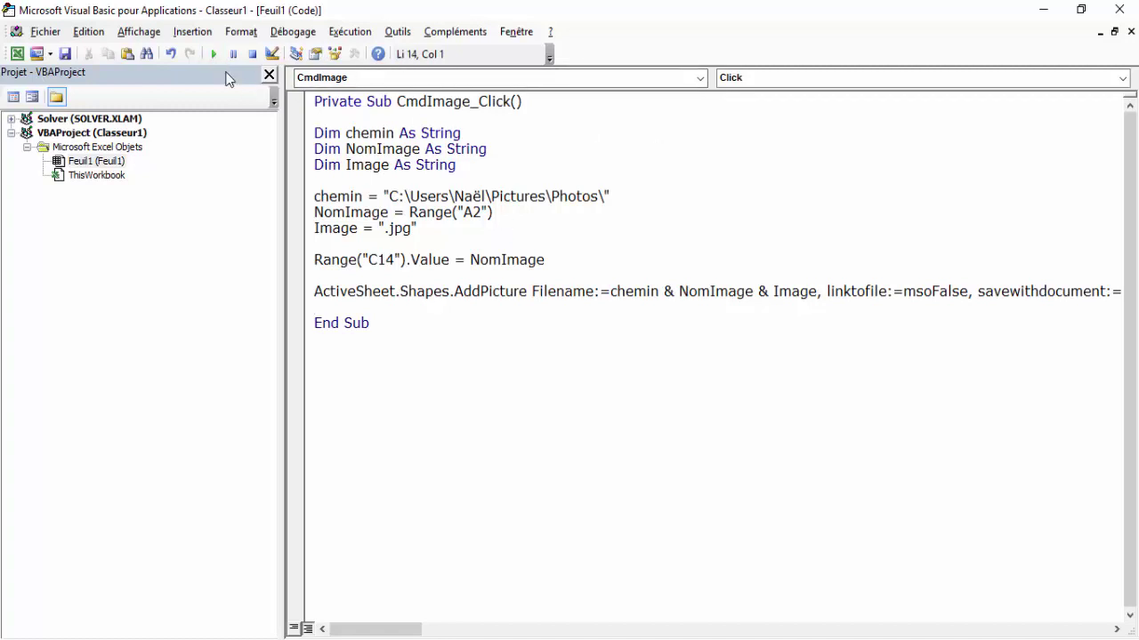
pyautogui.click(215, 57)
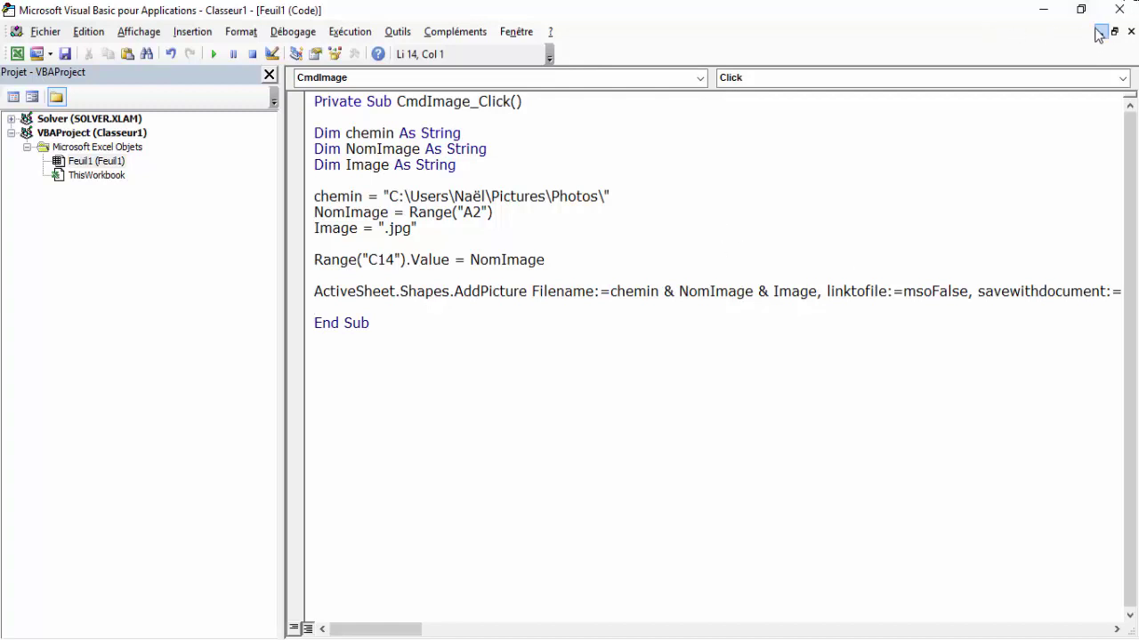
# - Pick Nathalie in A2 and show her photo with 'Afficher la photo', then select her name in C14
pyautogui.click(1044, 13)
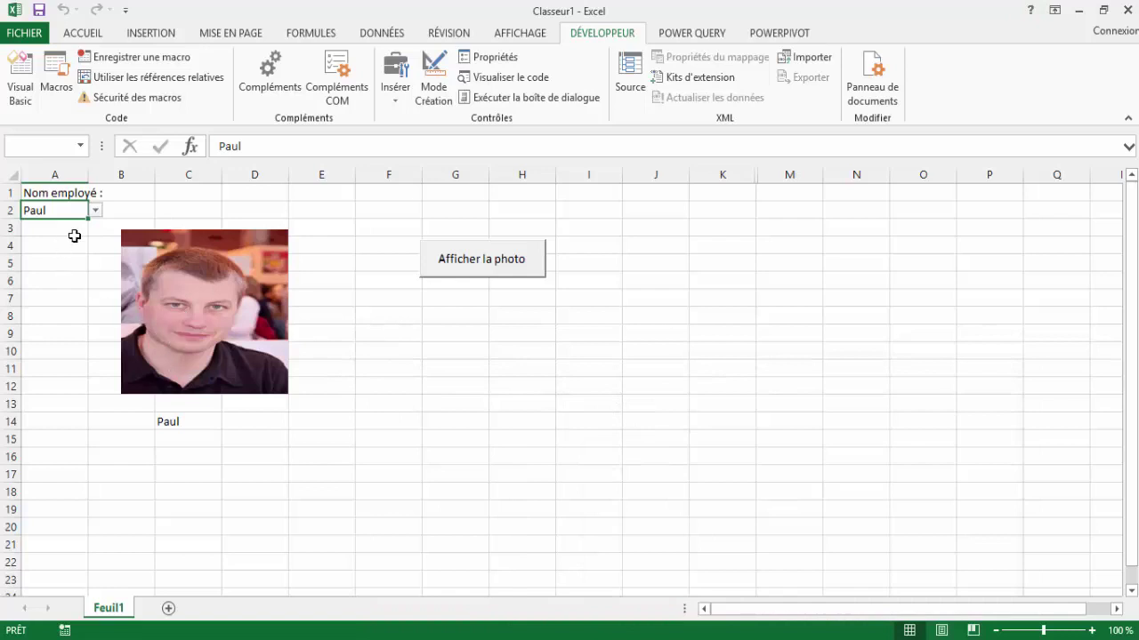
pyautogui.click(95, 211)
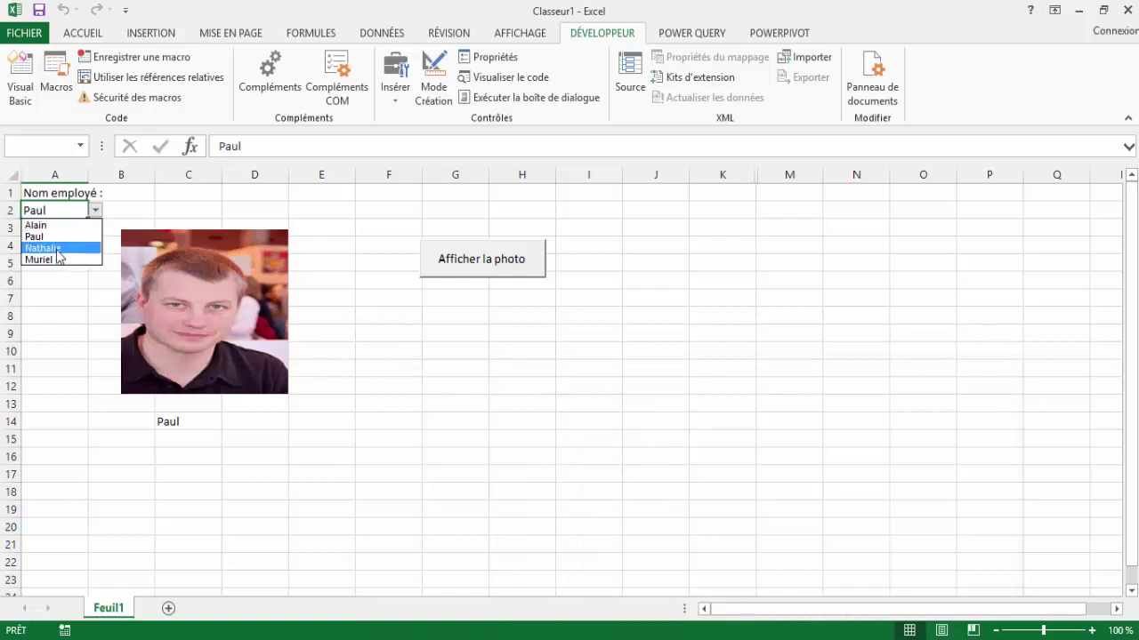
pyautogui.click(59, 248)
pyautogui.click(492, 269)
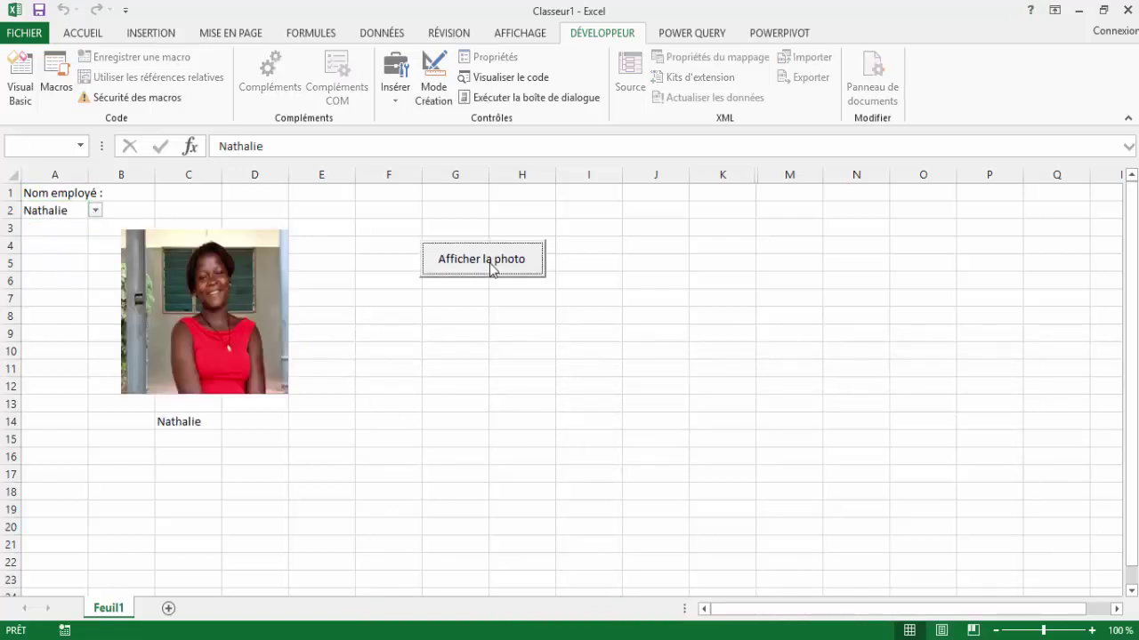
pyautogui.click(164, 422)
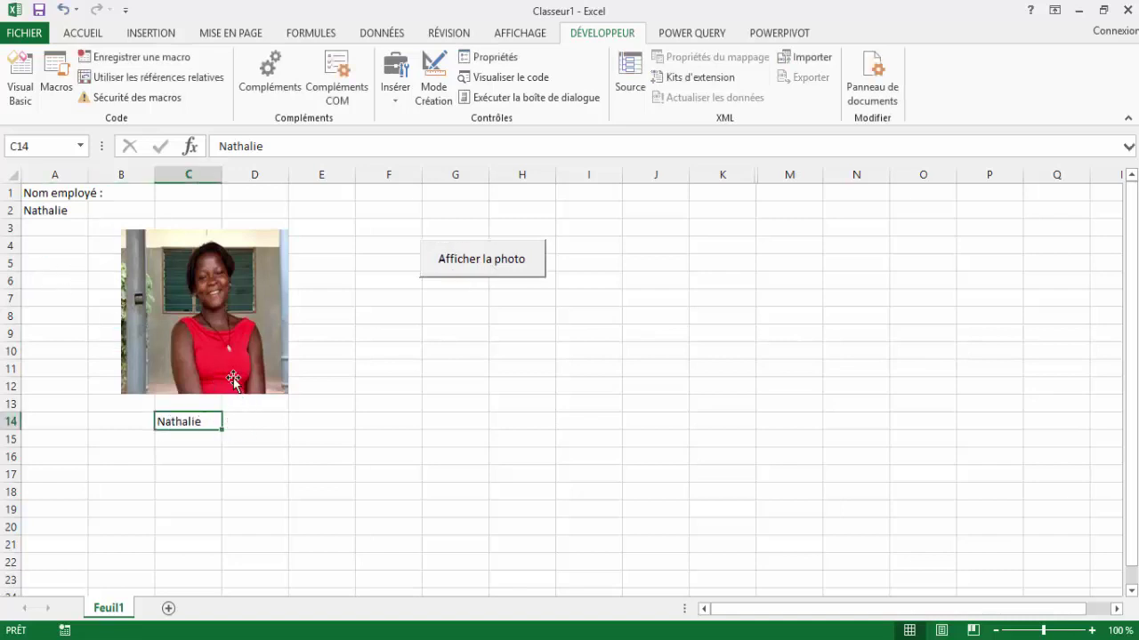
# - Make the Nathalie caption in C14 bold and hide the sheet gridlines
pyautogui.click(37, 36)
pyautogui.press('Escape')
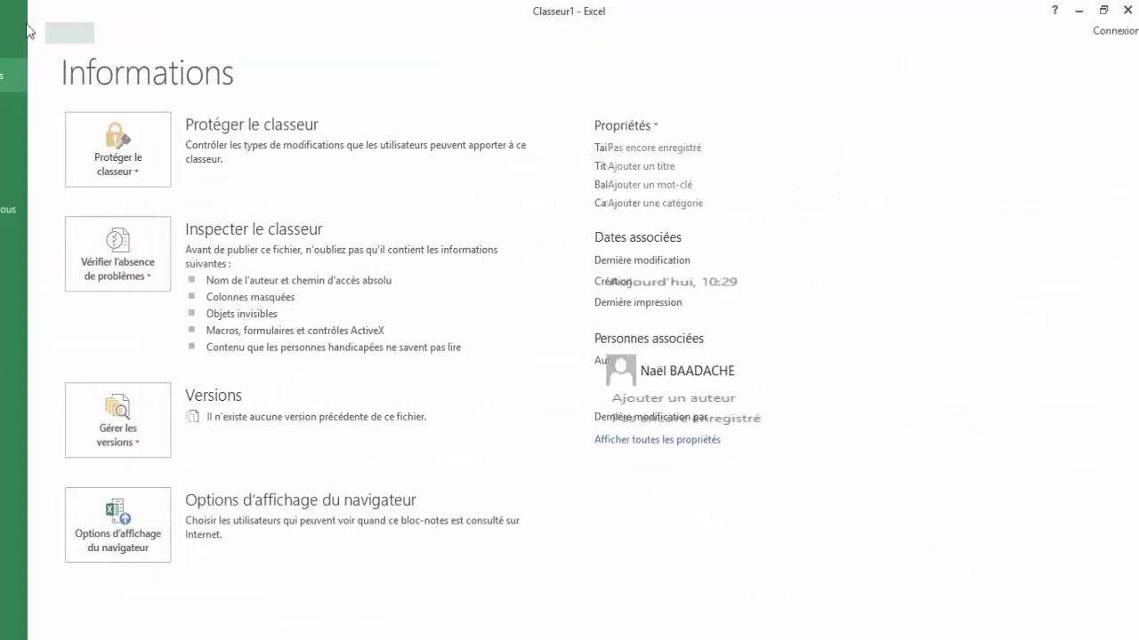
pyautogui.click(83, 33)
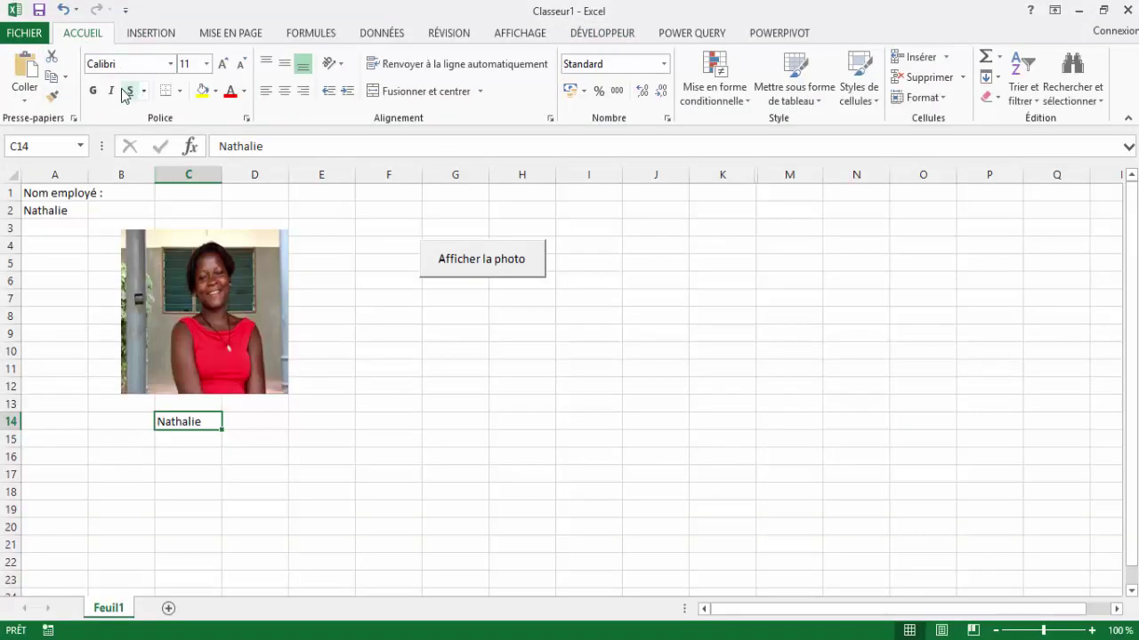
pyautogui.click(92, 91)
pyautogui.click(318, 458)
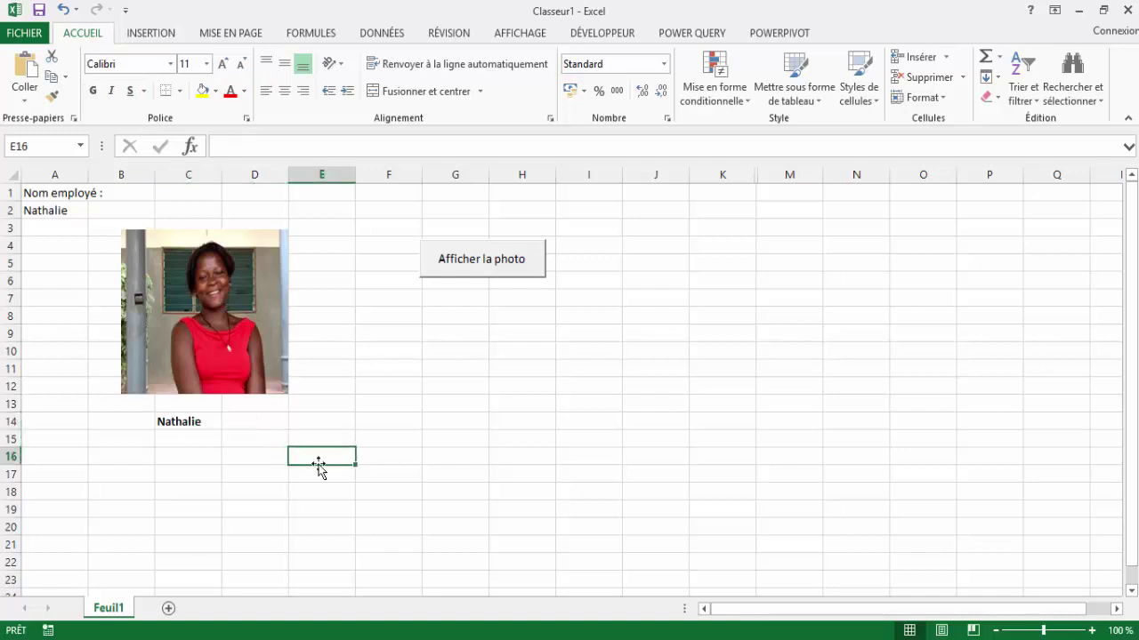
pyautogui.click(533, 37)
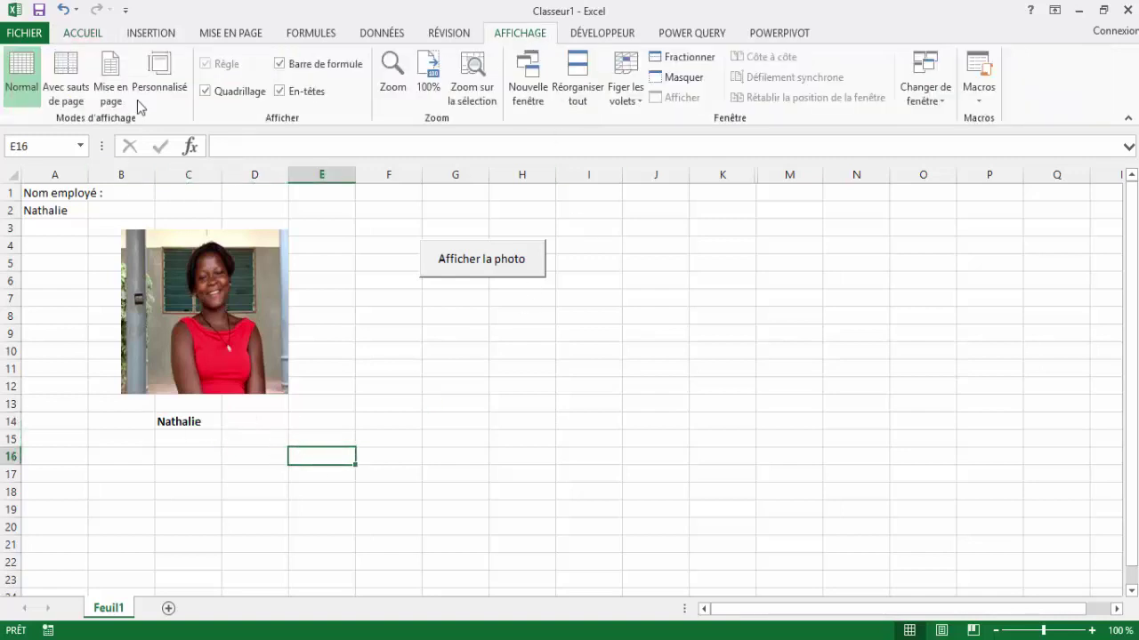
pyautogui.click(206, 91)
pyautogui.click(497, 425)
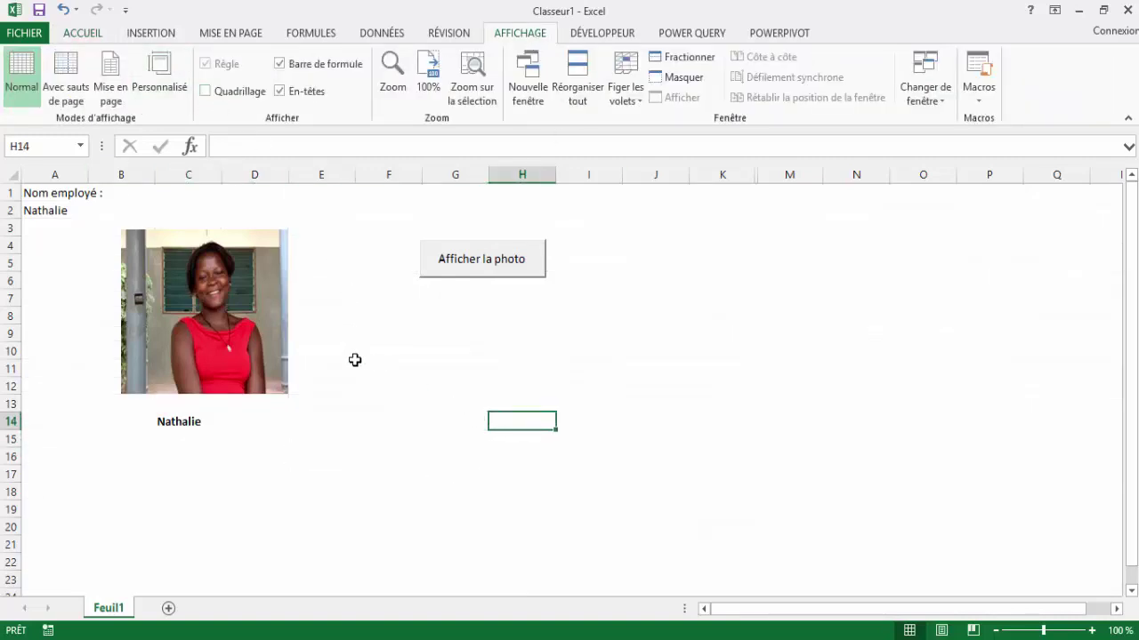
# - Enter Pierre in A2, which the validation list rejects as invalid
pyautogui.click(56, 214)
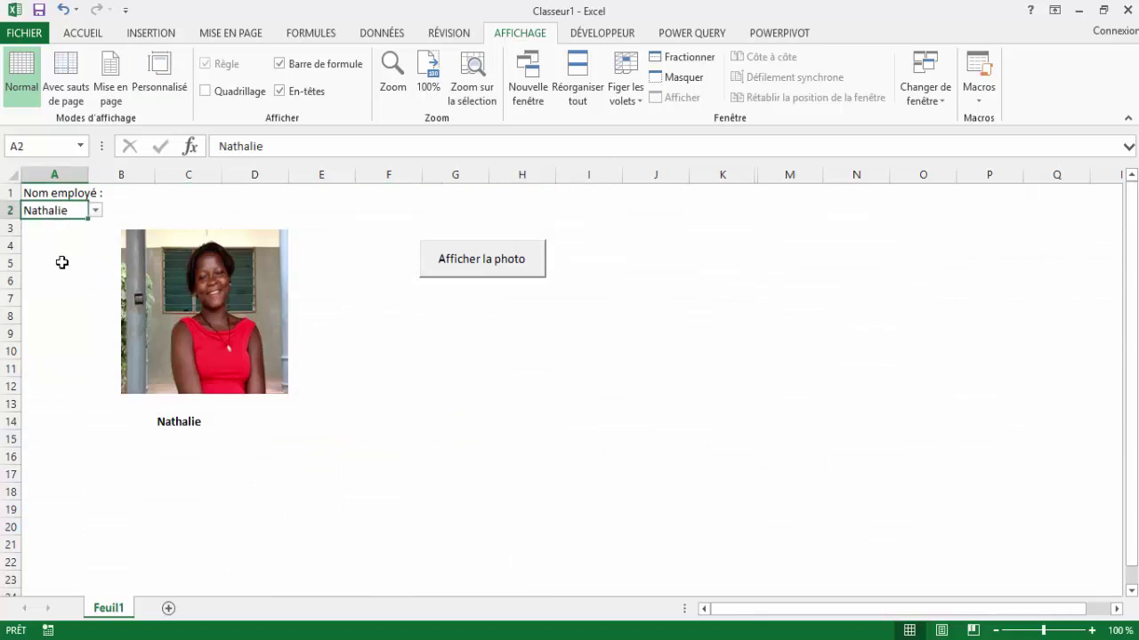
pyautogui.write('P')
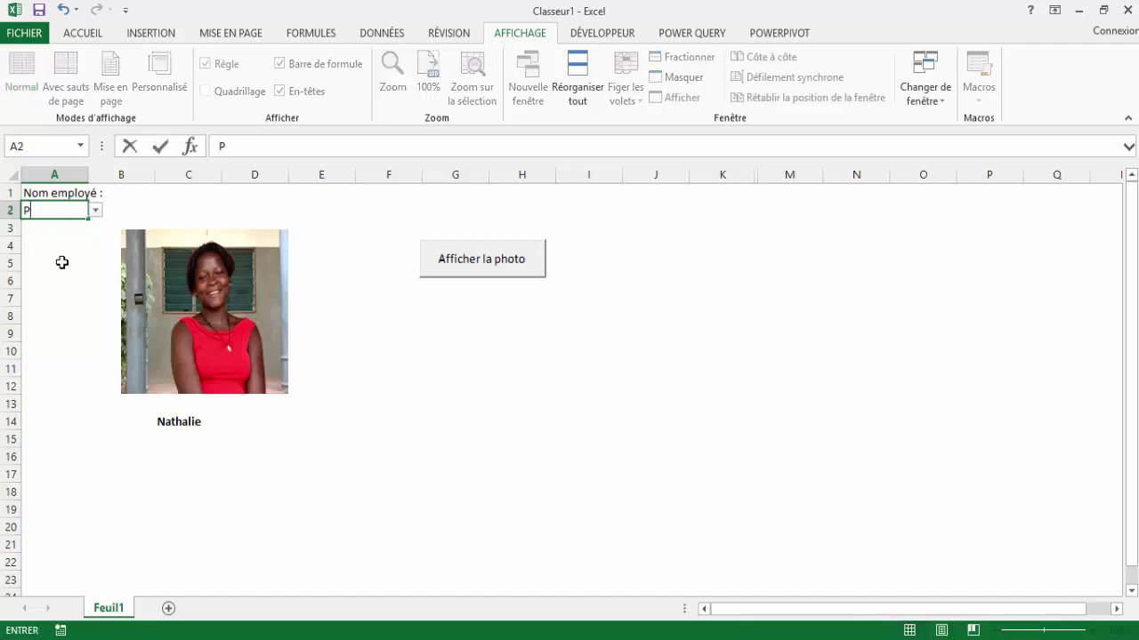
pyautogui.write('ierre')
pyautogui.press('Return')
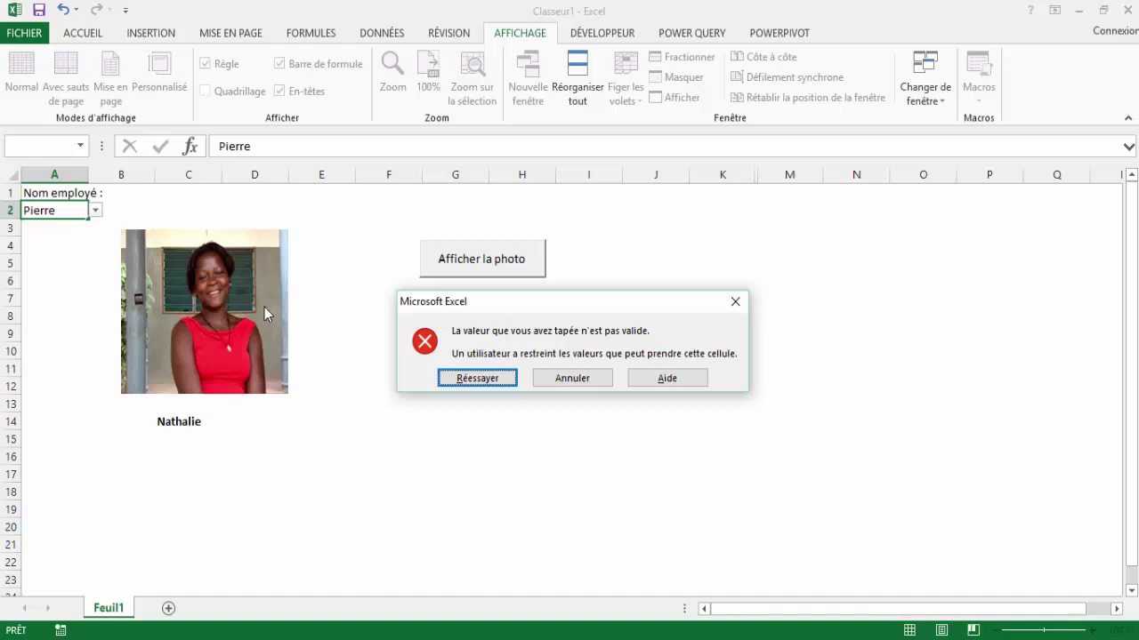
# - Cancel the rejected Pierre entry so A2 reverts to Nathalie, then go to the Données ribbon
pyautogui.click(478, 379)
pyautogui.click(72, 294)
pyautogui.click(477, 379)
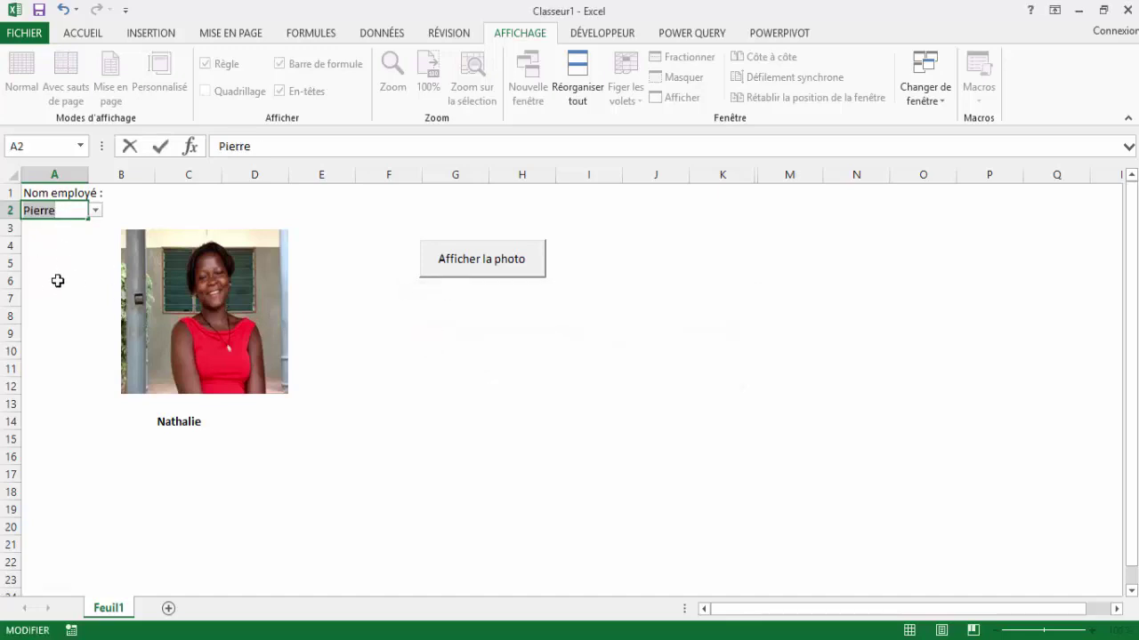
pyautogui.click(56, 279)
pyautogui.click(587, 376)
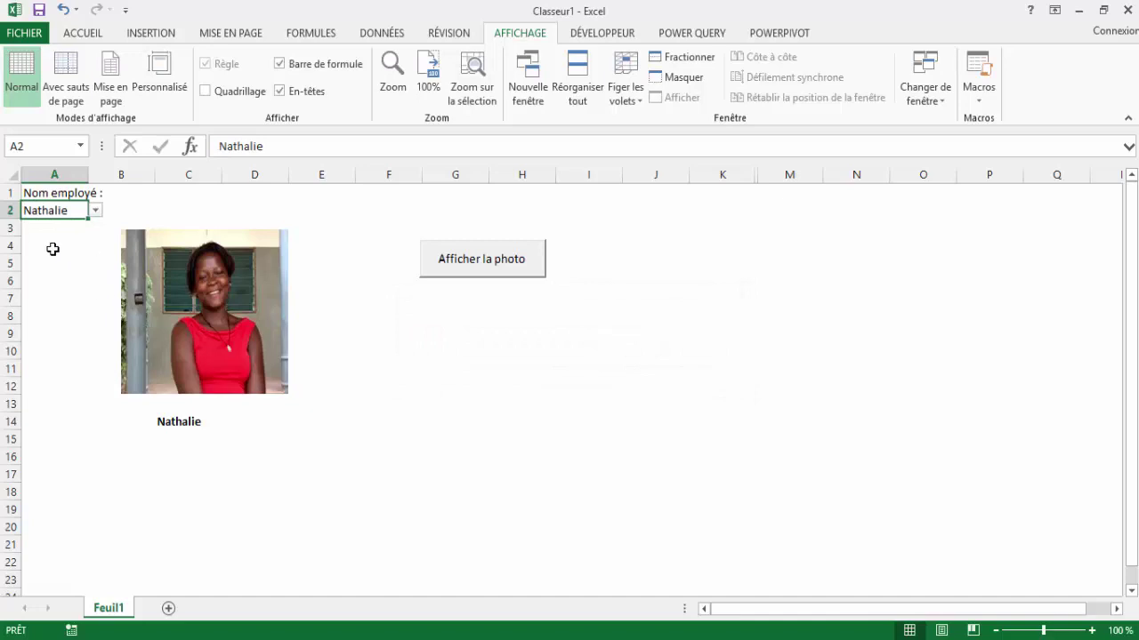
pyautogui.click(308, 35)
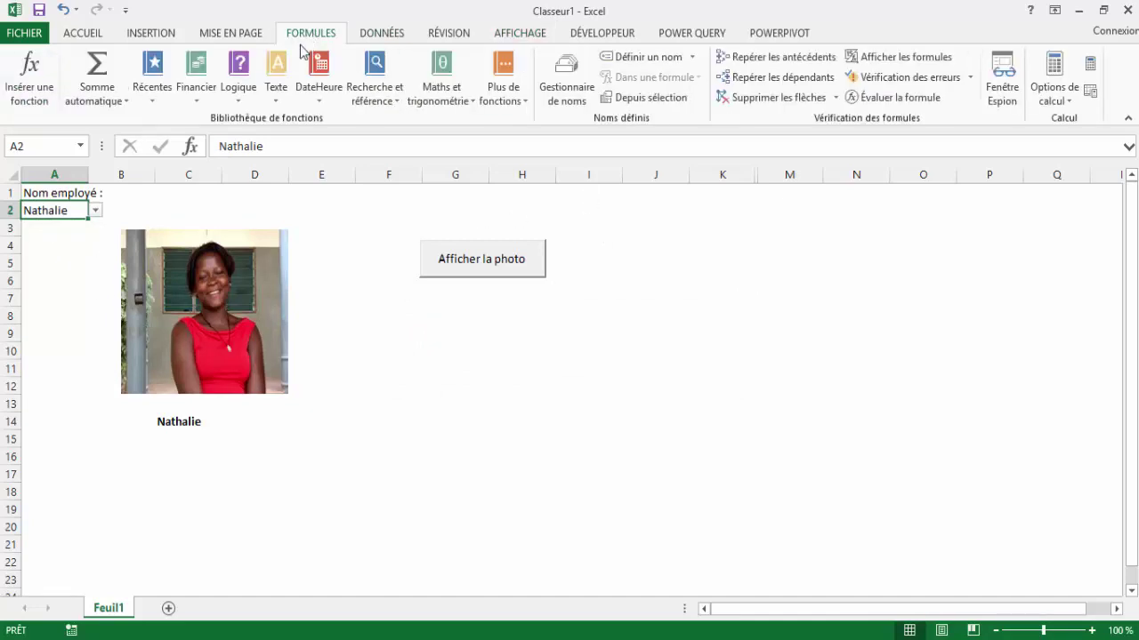
pyautogui.click(384, 33)
# - Change the A2 data validation error alert style to Information
pyautogui.click(602, 99)
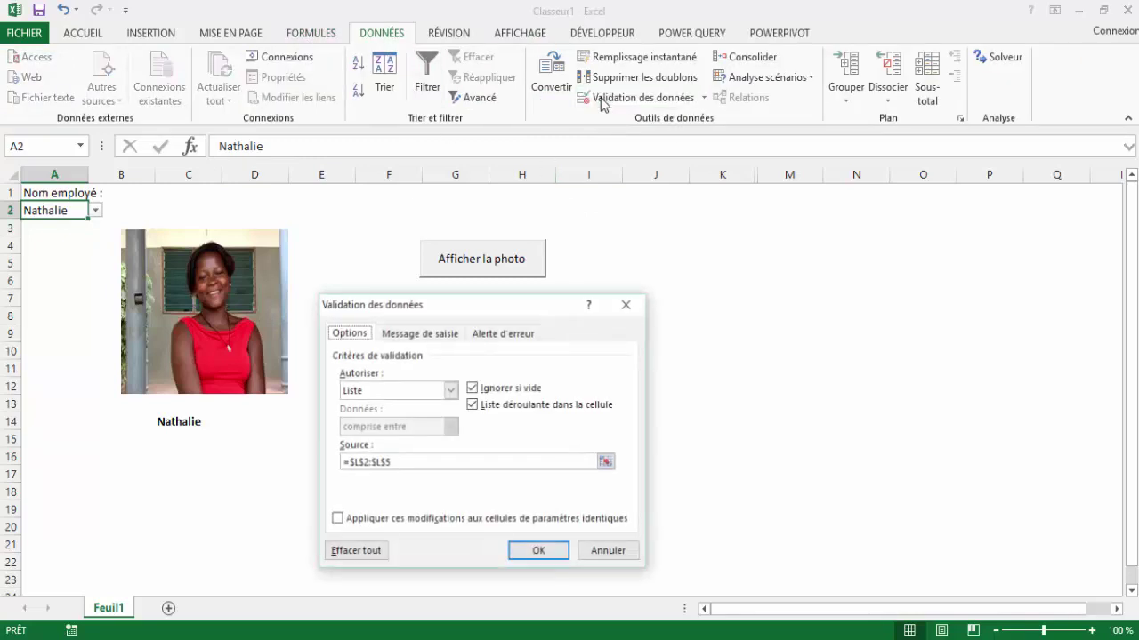
pyautogui.click(407, 337)
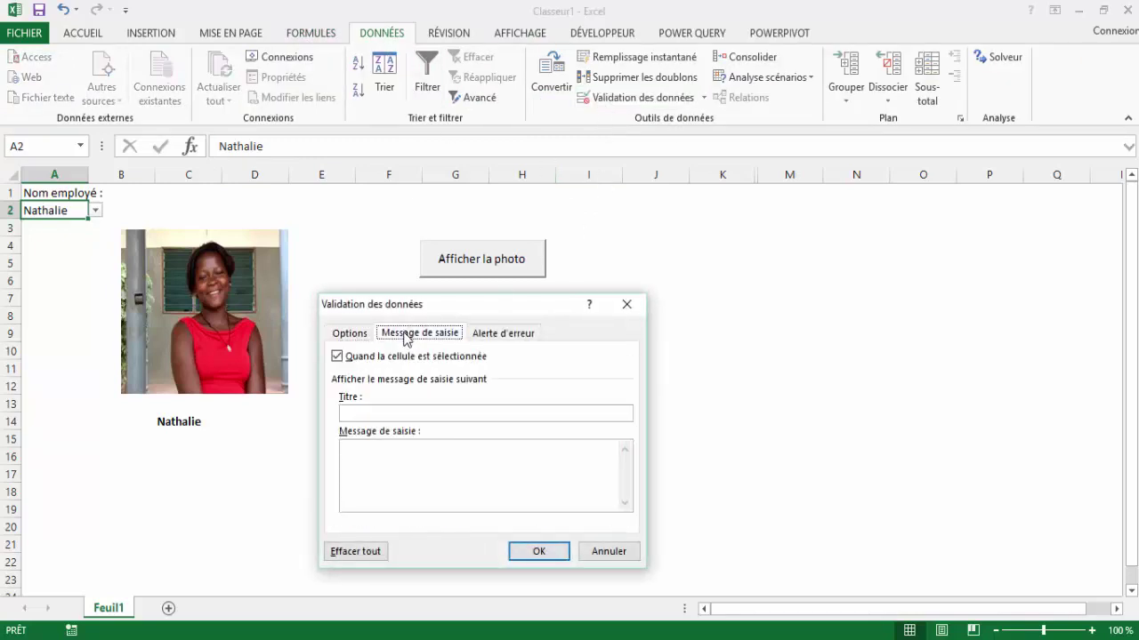
pyautogui.click(503, 335)
pyautogui.click(458, 416)
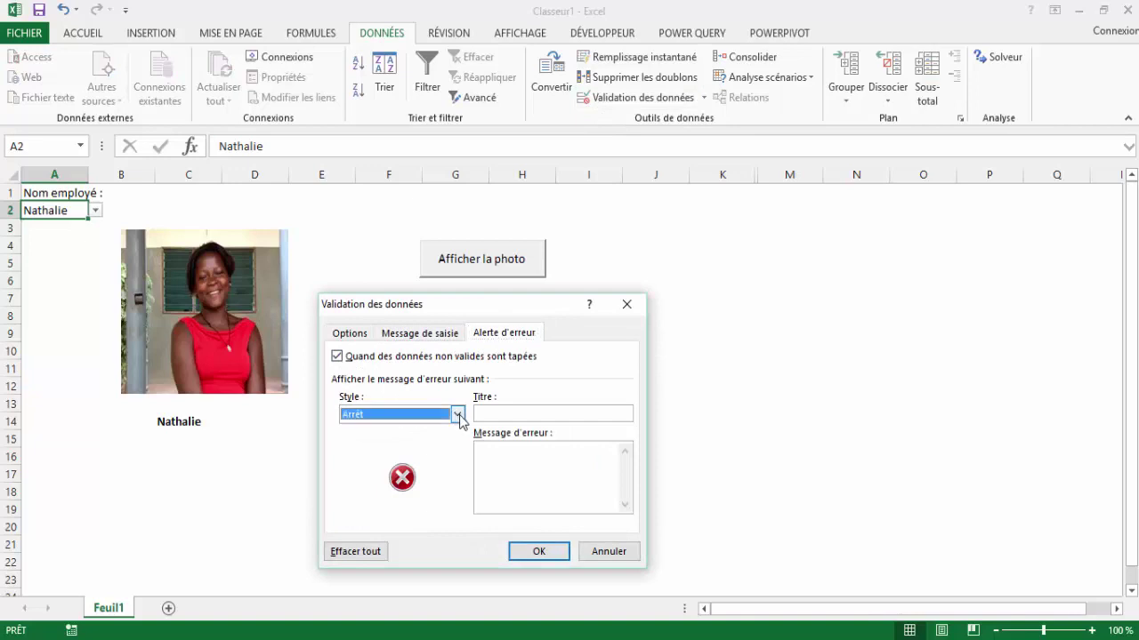
pyautogui.click(382, 451)
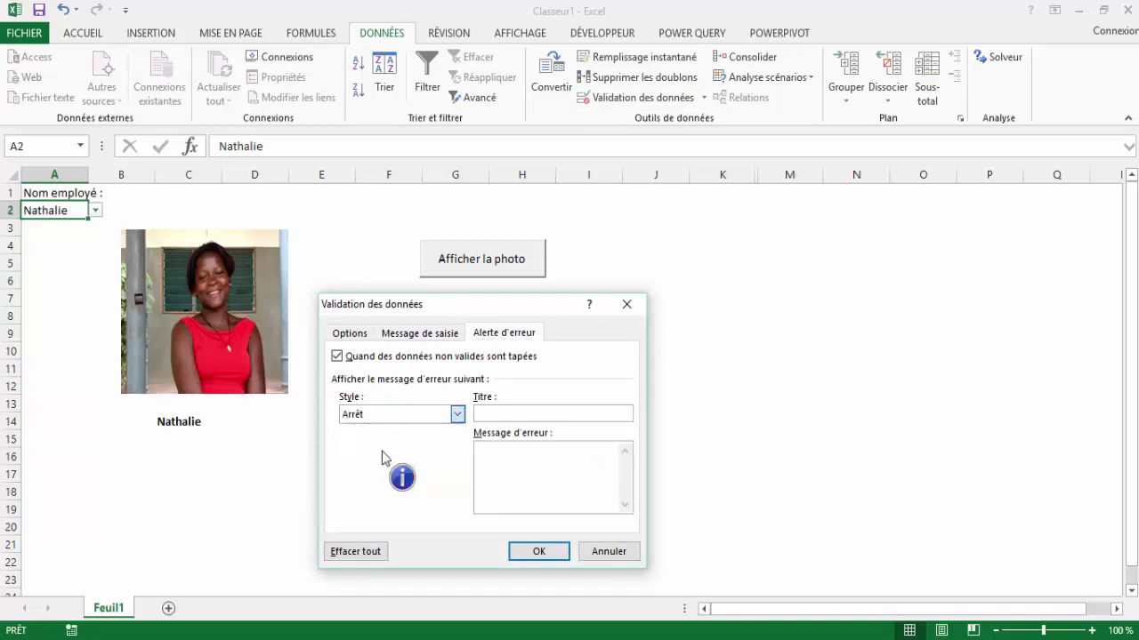
pyautogui.click(538, 551)
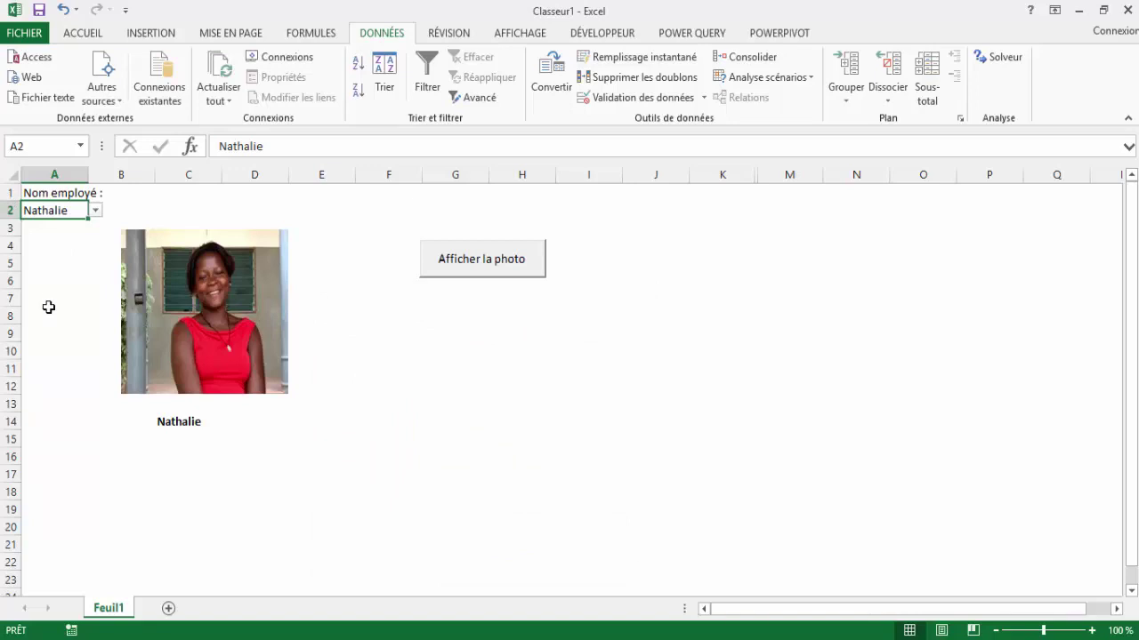
# - Enter Pierre in A2, accept the warning, and try 'Afficher la photo', which hits file-not-found
pyautogui.write('Pierre')
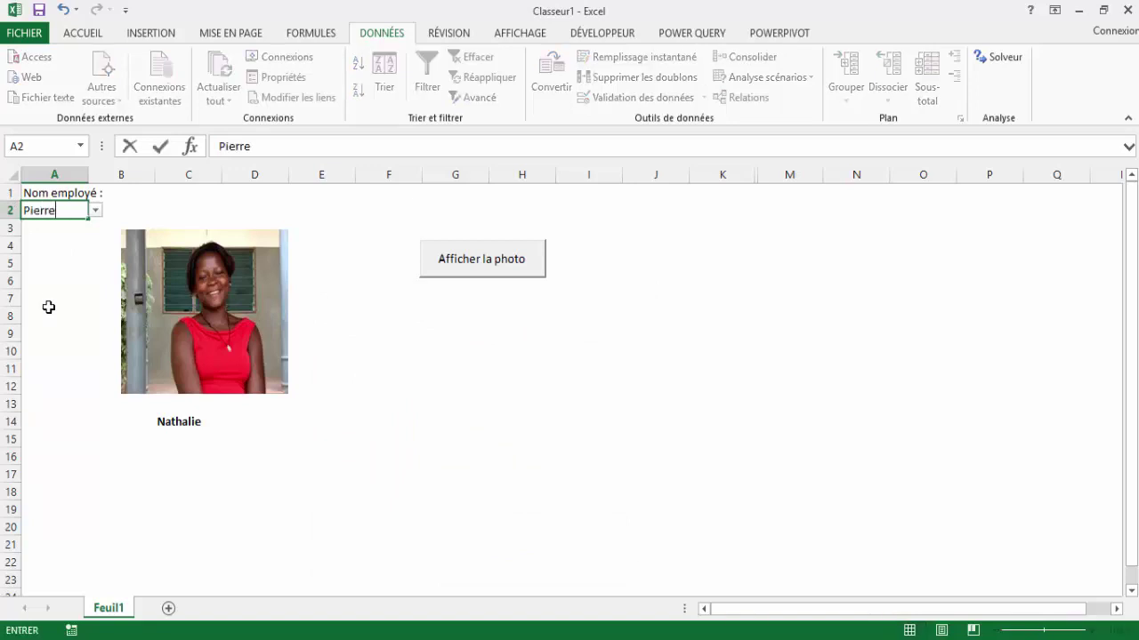
pyautogui.press('Return')
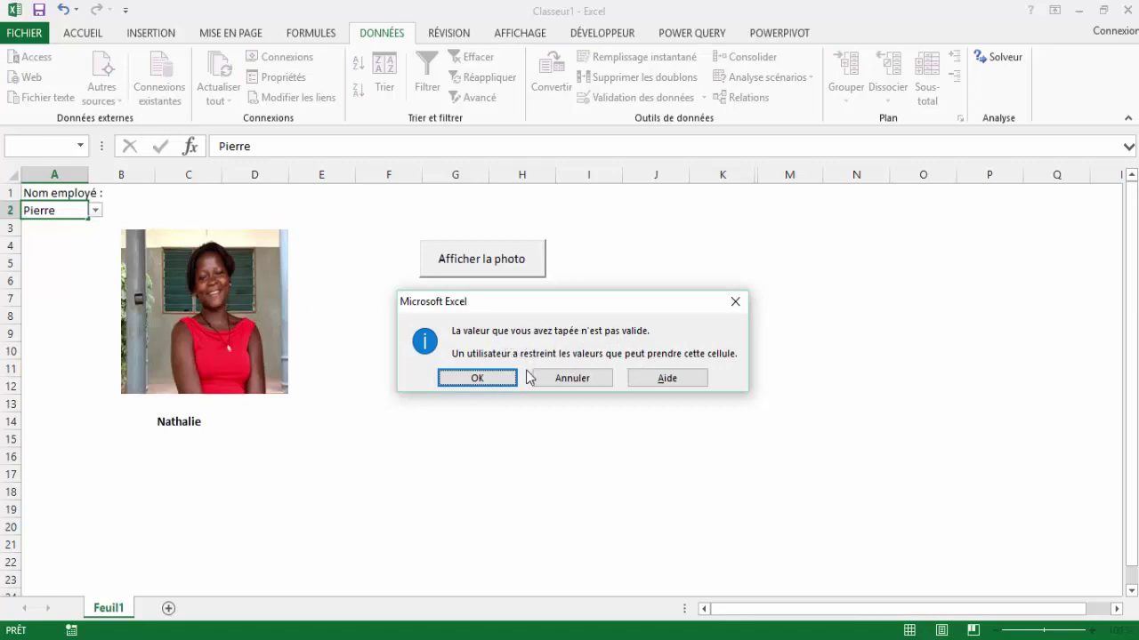
pyautogui.click(478, 378)
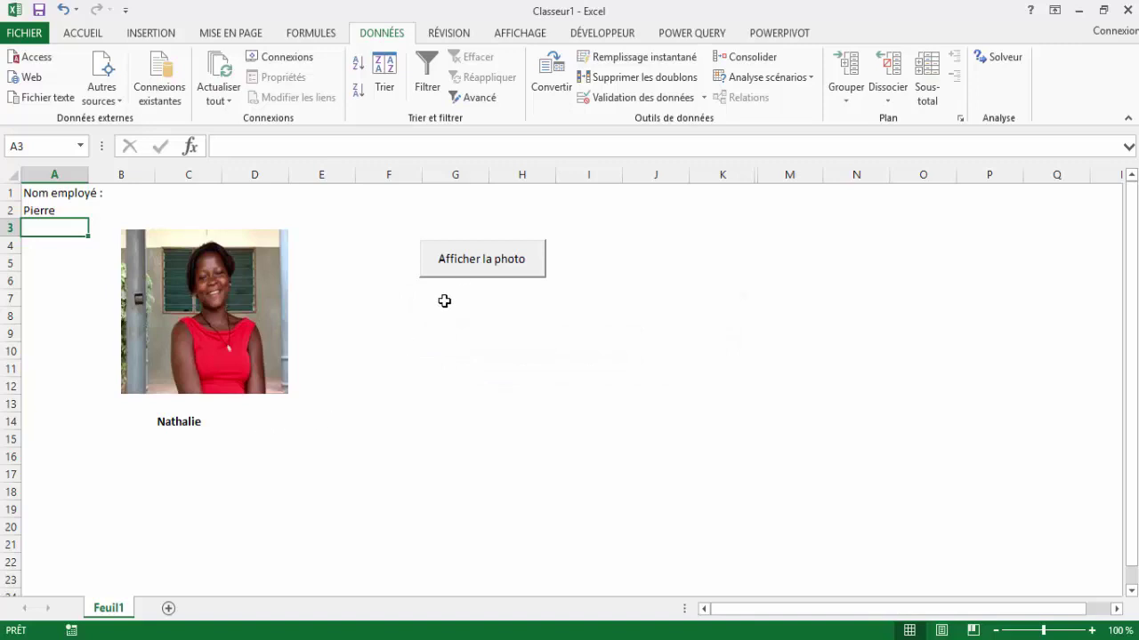
pyautogui.click(486, 264)
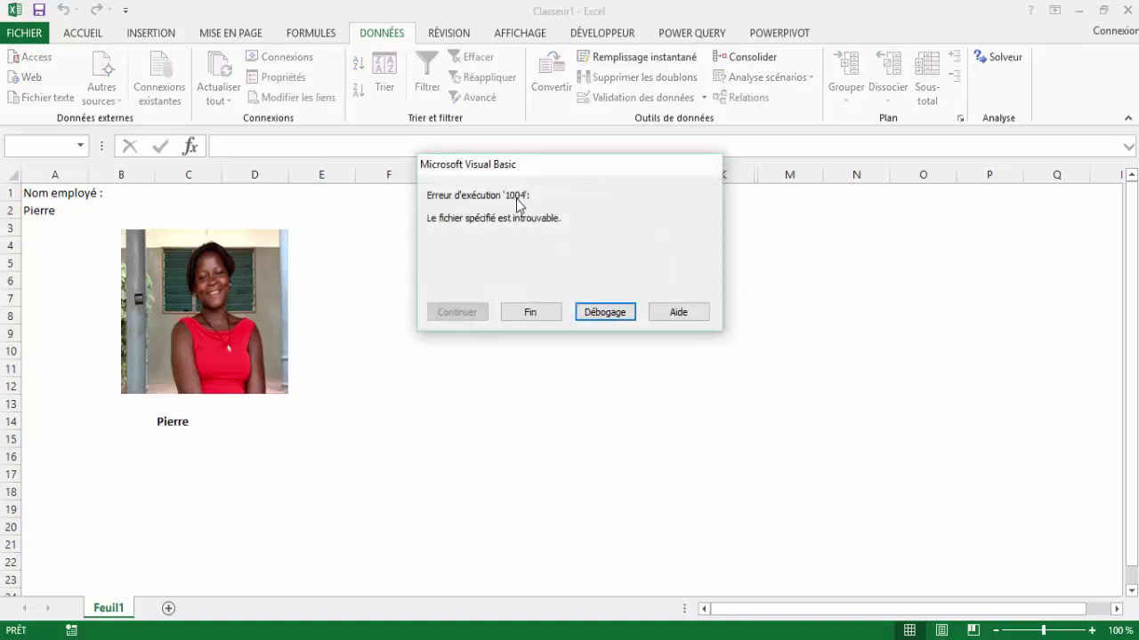
# - Insert 'On Error GoTo ErrorMessage:' above AddPicture, test-run, and dismiss the undefined-label error
pyautogui.click(608, 321)
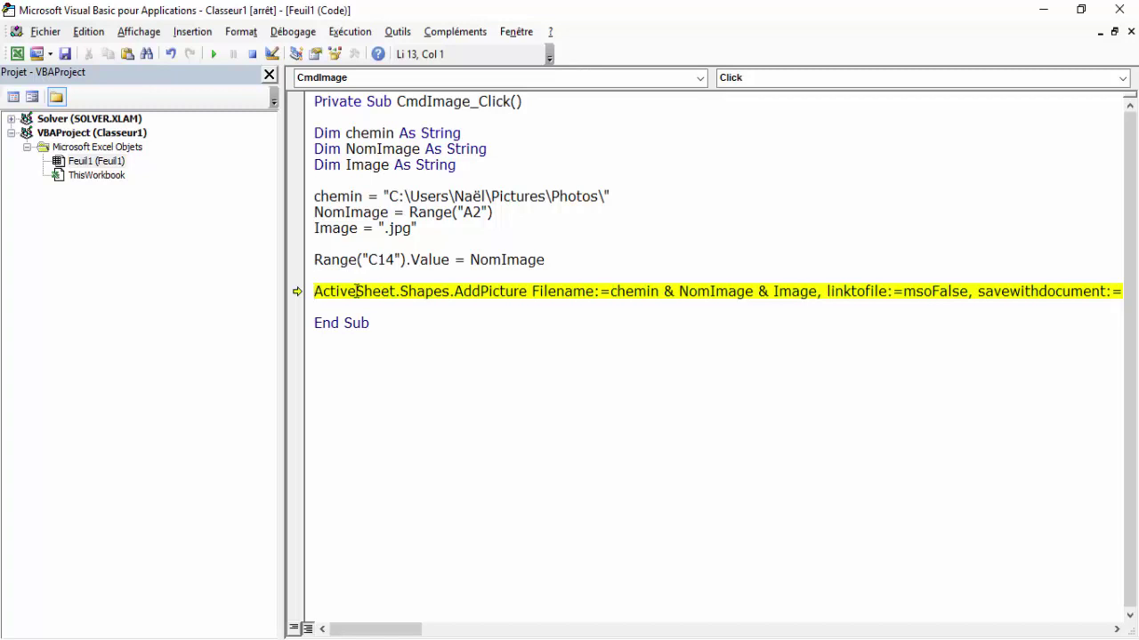
pyautogui.click(336, 273)
pyautogui.moveTo(411, 260)
pyautogui.write('on ')
pyautogui.write('erro')
pyautogui.write('r got')
pyautogui.write('o m')
pyautogui.press('BackSpace')
pyautogui.write('error')
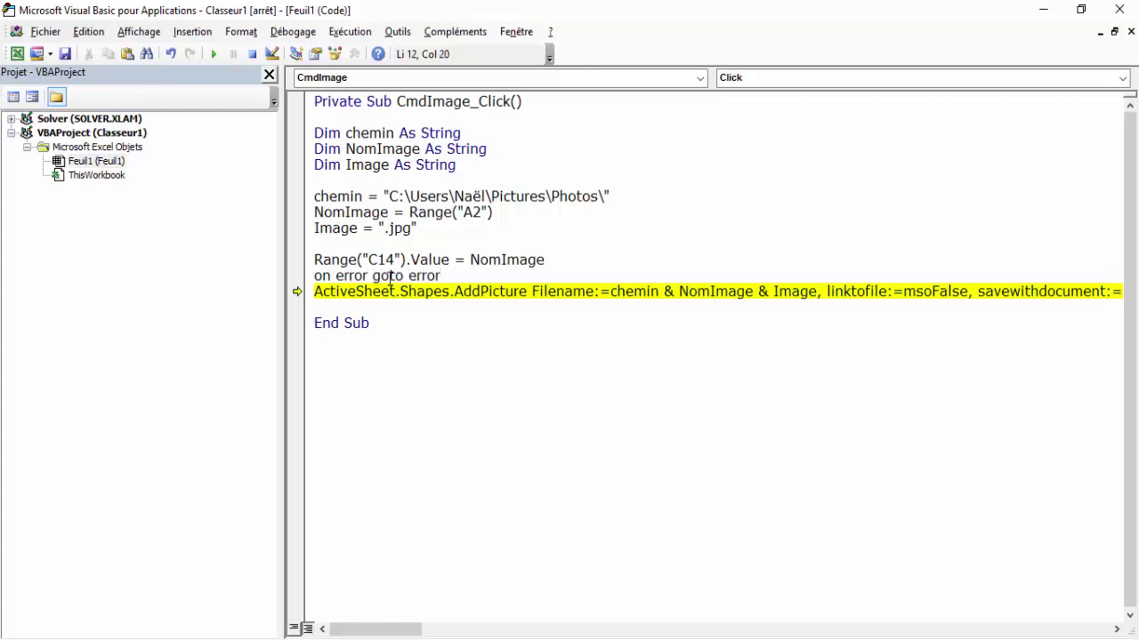
pyautogui.write('message')
pyautogui.write(':')
pyautogui.press('Return')
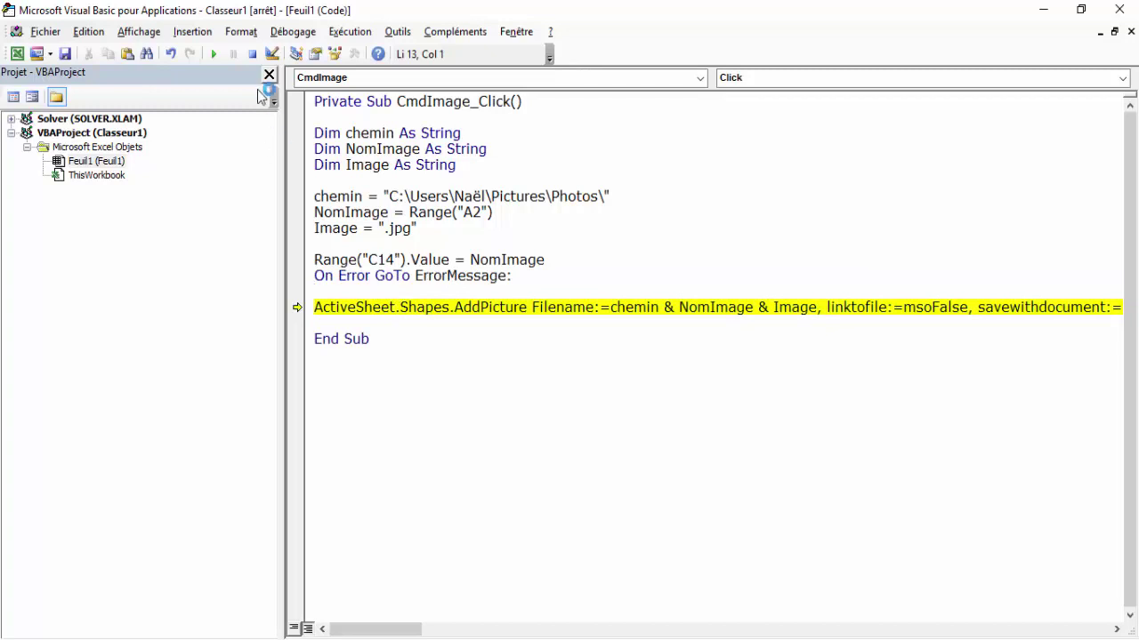
pyautogui.click(253, 53)
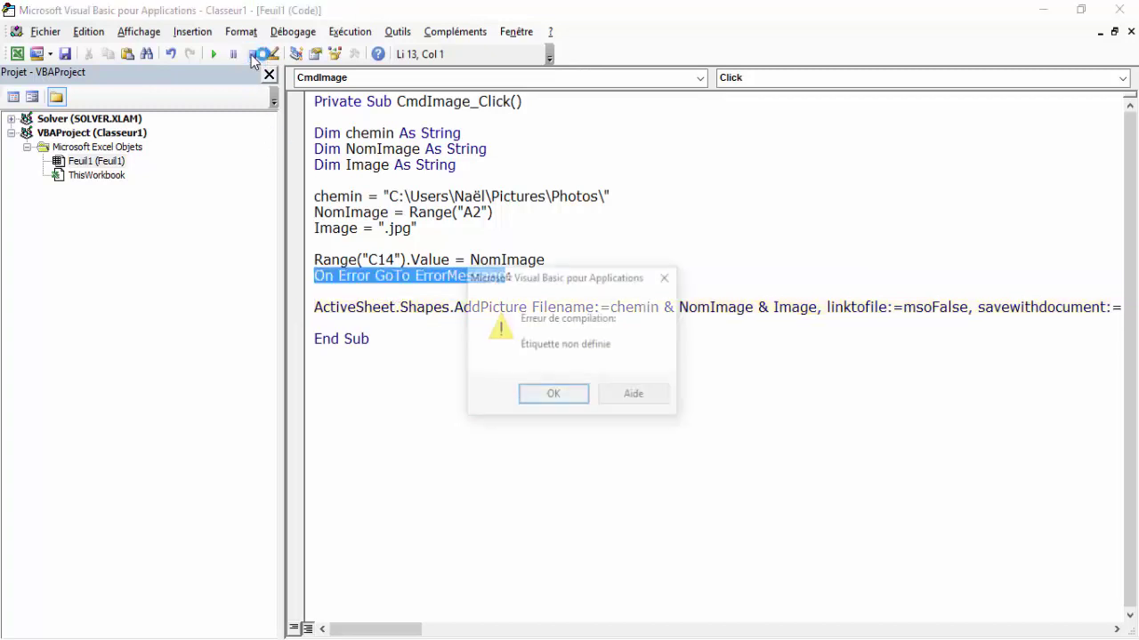
pyautogui.click(548, 396)
pyautogui.click(343, 323)
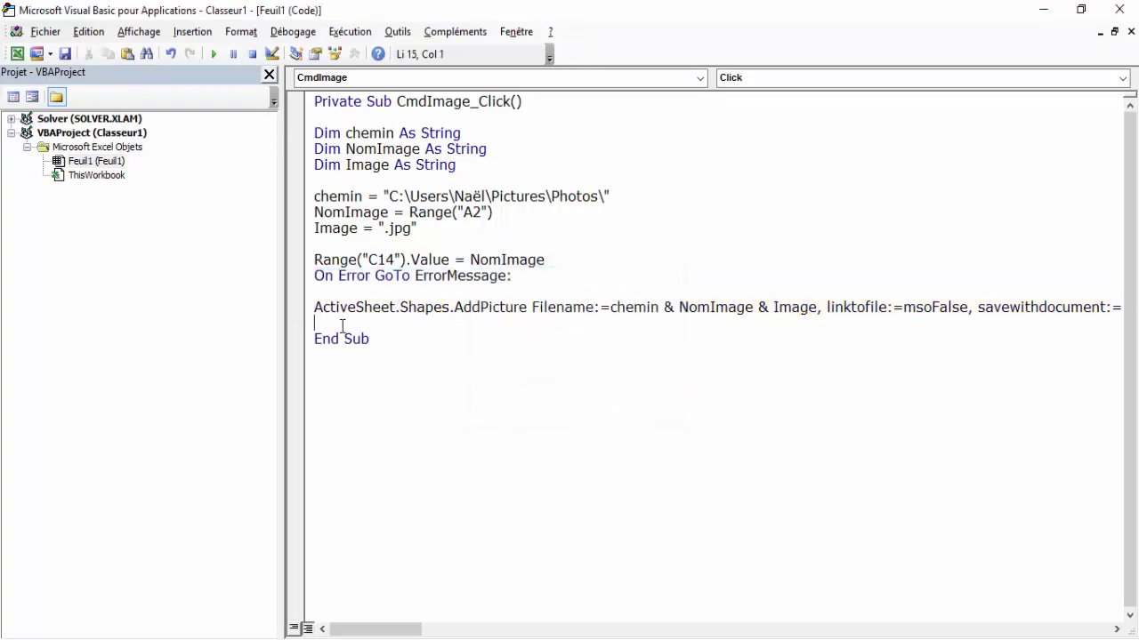
# - Add the errormessage: label below AddPicture followed by 'If Err.Number = 1004 Then'
pyautogui.press('Return')
pyautogui.moveTo(314, 307); pyautogui.dragTo(425, 308)
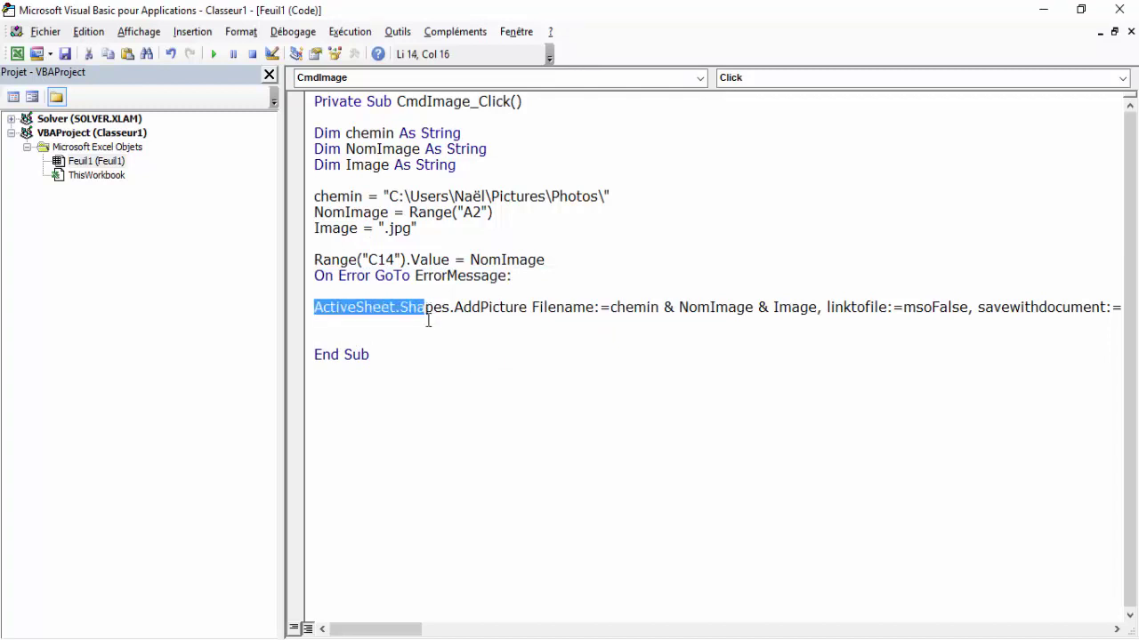
pyautogui.click(331, 331)
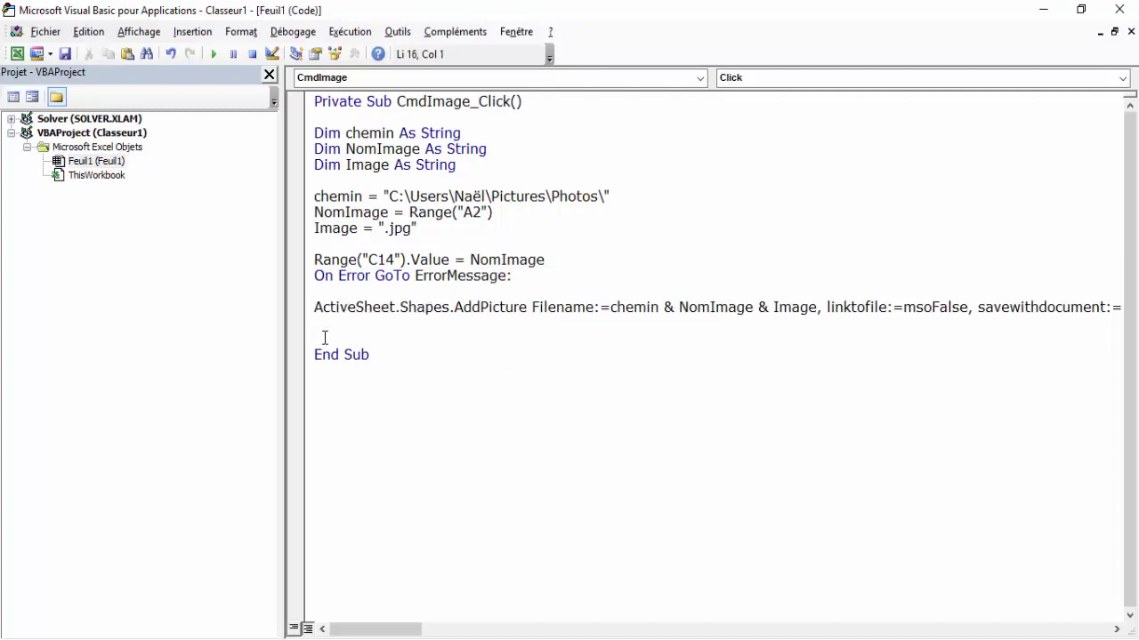
pyautogui.write('error')
pyautogui.write('mes')
pyautogui.write('sage:')
pyautogui.press('Return')
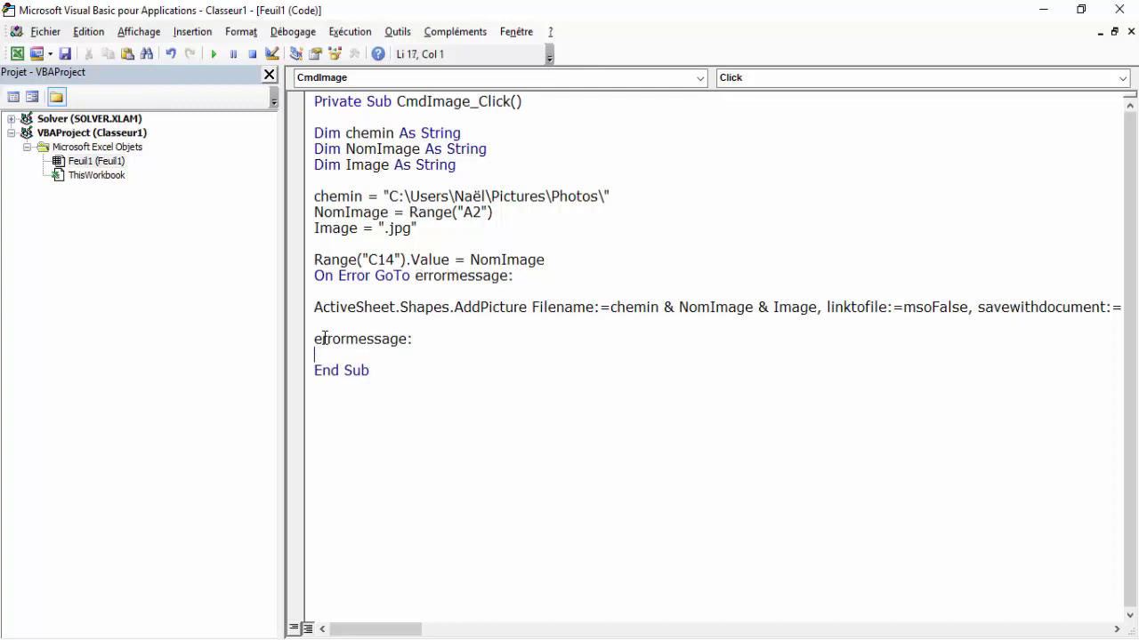
pyautogui.write('if')
pyautogui.write(' err')
pyautogui.write('.')
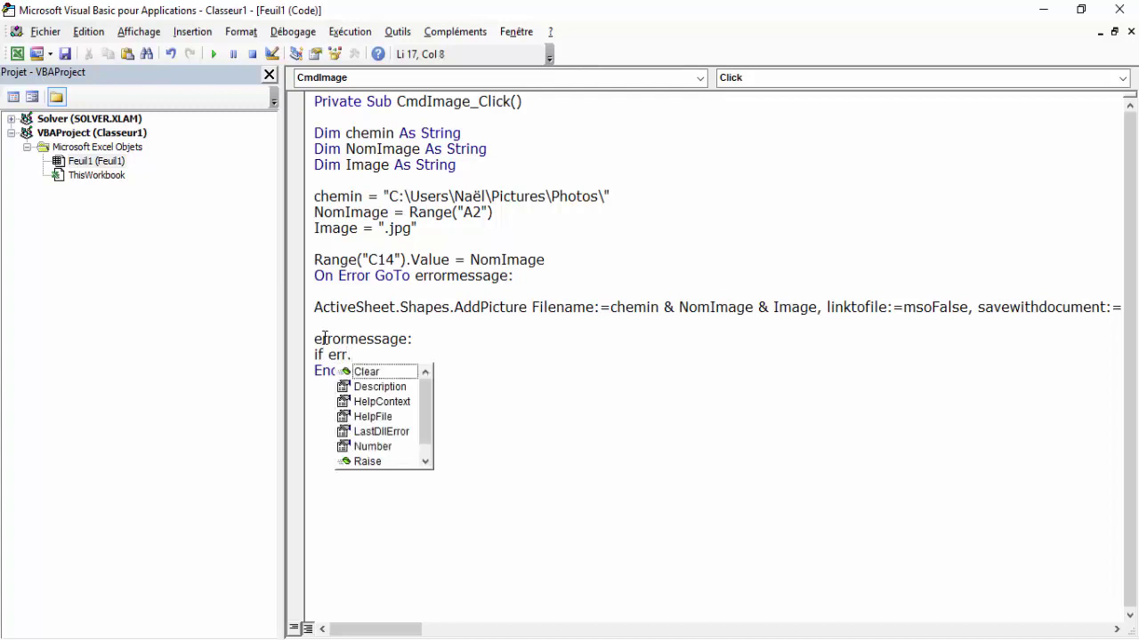
pyautogui.write('num')
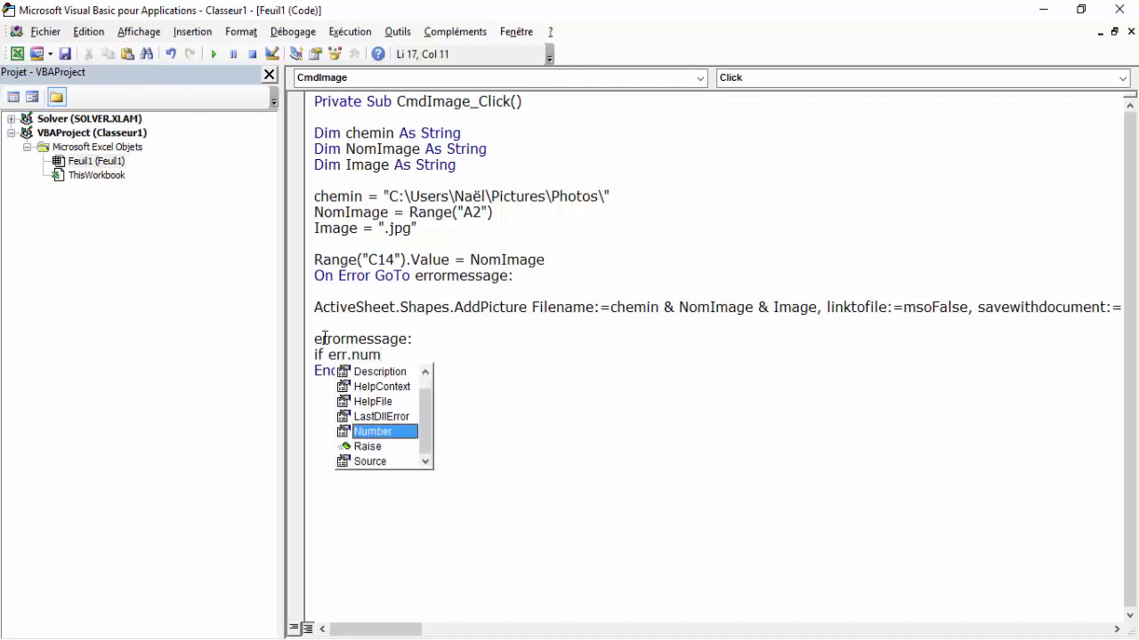
pyautogui.doubleClick(379, 432)
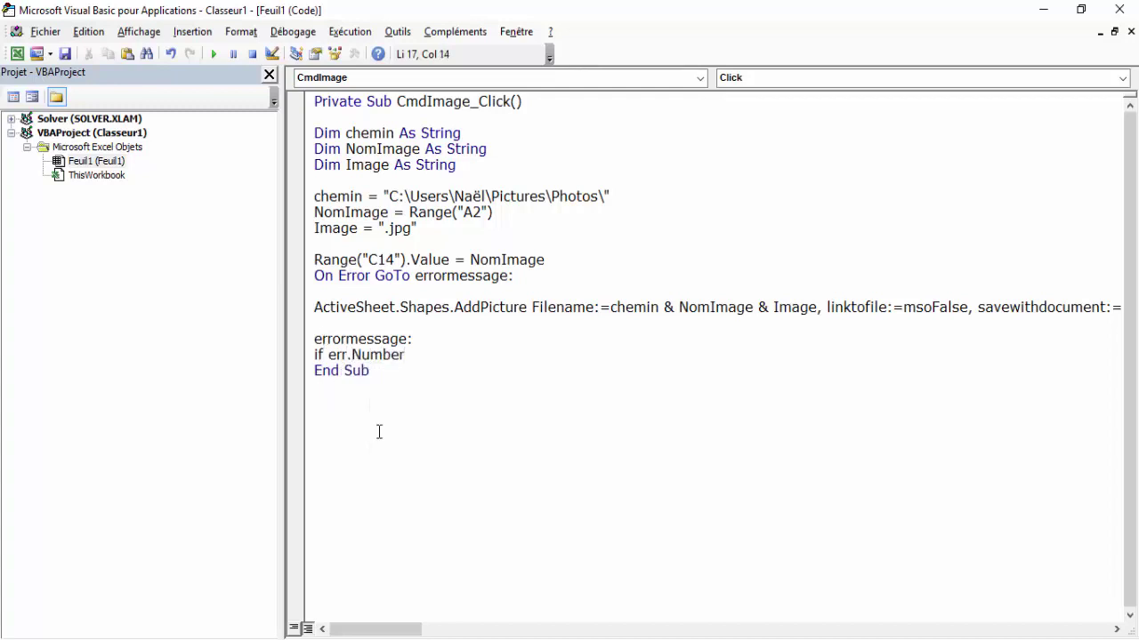
pyautogui.write('= ')
pyautogui.write('1004 then')
pyautogui.press('Return')
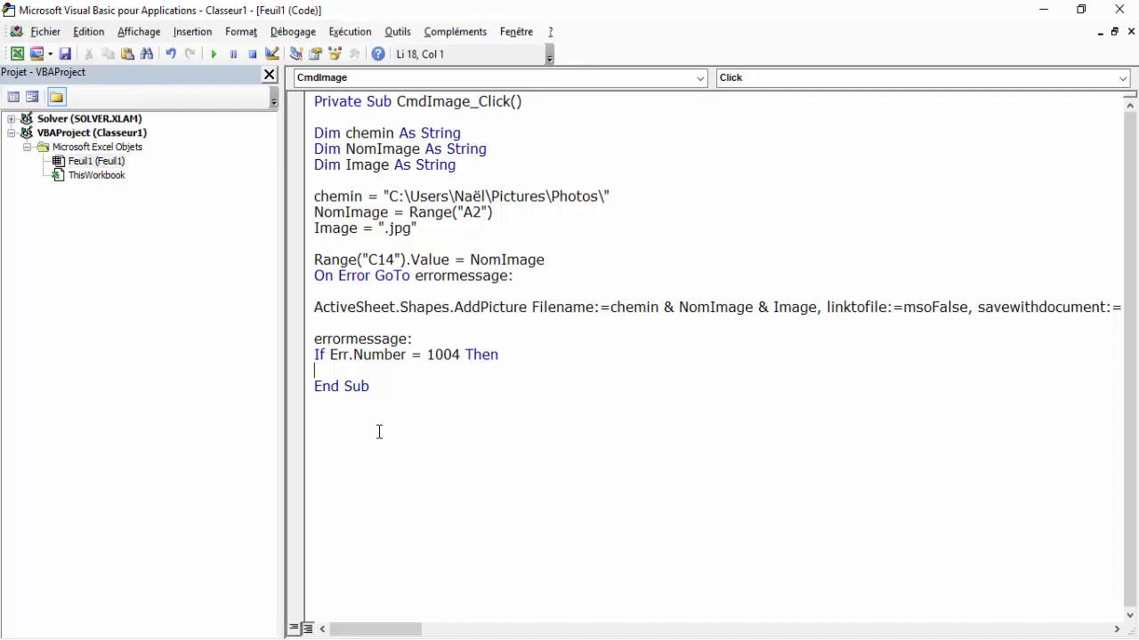
# - Add a MsgBox "La personne n'existe pas" & vbCrLf & "Vérifier votre liste!"
pyautogui.write('Msg')
pyautogui.write('bo')
pyautogui.write('x"L')
pyautogui.write('a personn')
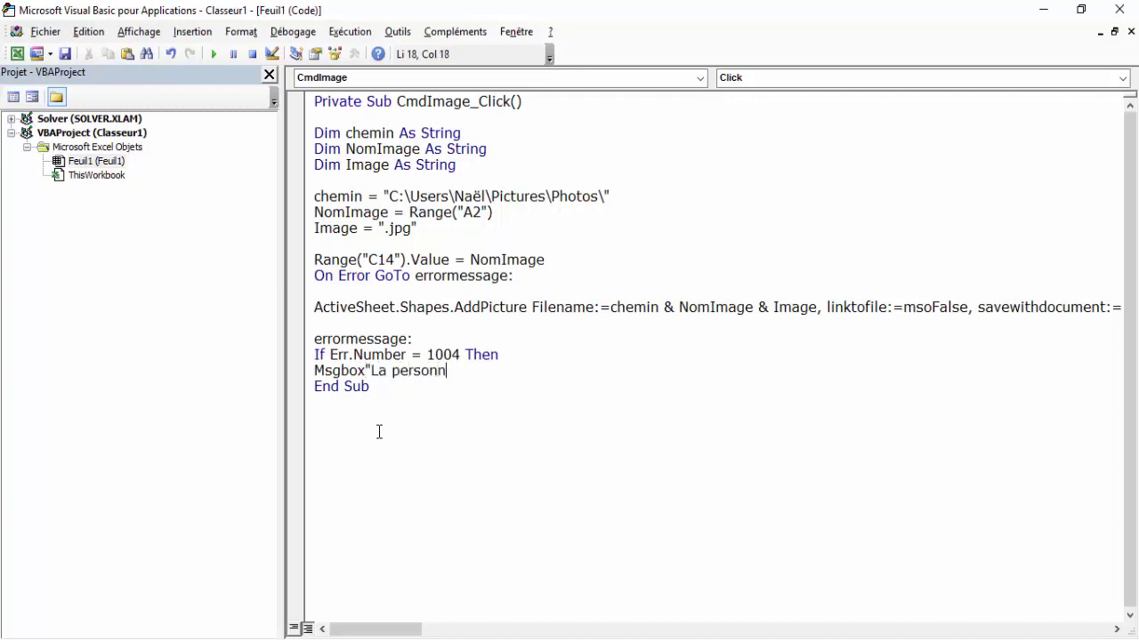
pyautogui.write("e n'e")
pyautogui.write('xiste pas')
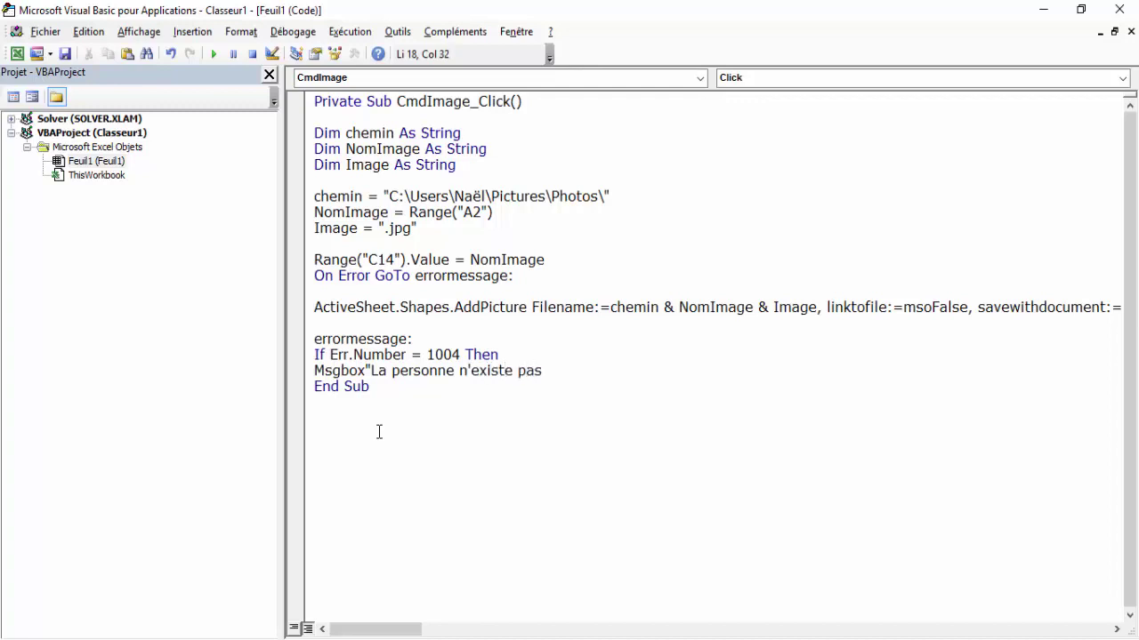
pyautogui.write('"')
pyautogui.write(' &')
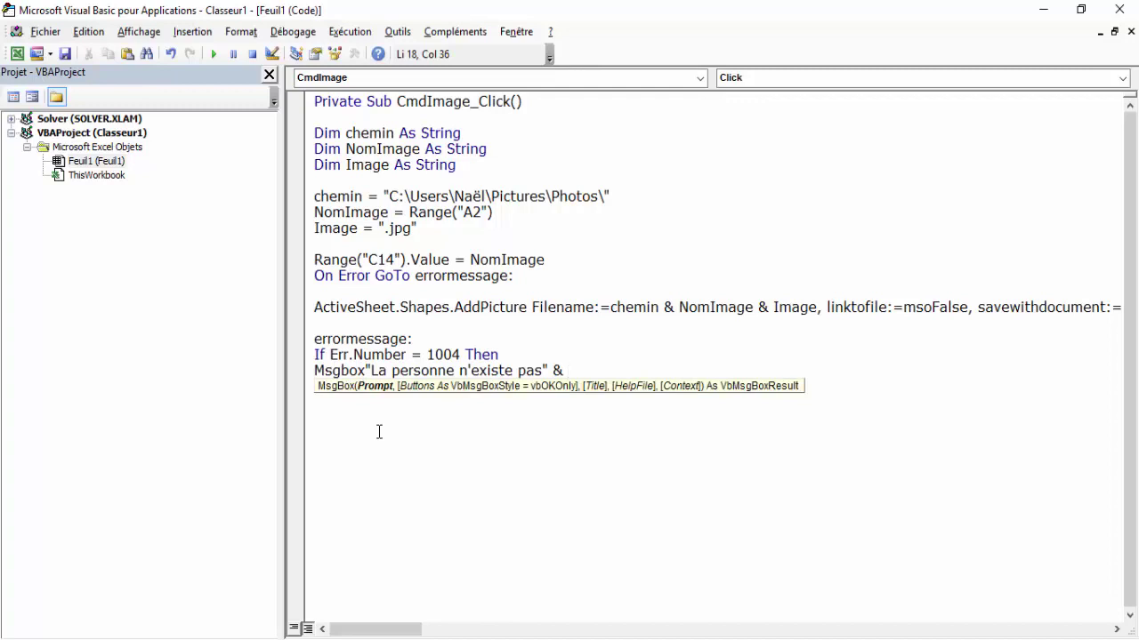
pyautogui.write('vbcr')
pyautogui.write('lf ')
pyautogui.write('& "')
pyautogui.write('Véfieir')
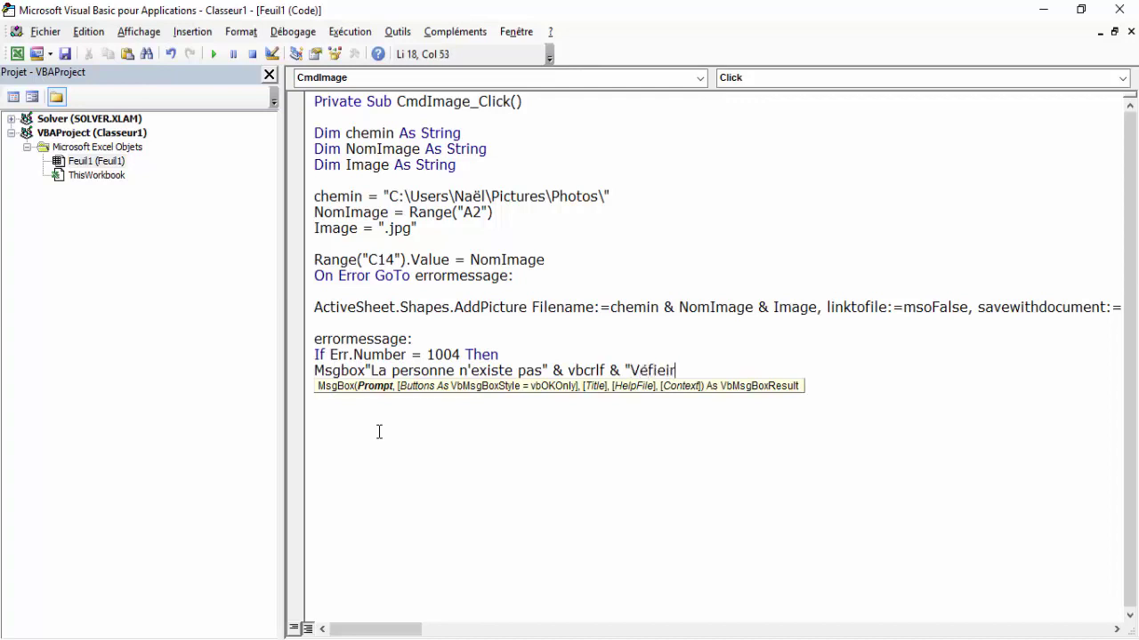
pyautogui.press('BackSpace')
pyautogui.press('BackSpace')
pyautogui.press('BackSpace')
pyautogui.press('BackSpace')
pyautogui.press('BackSpace')
pyautogui.write('rifier ')
pyautogui.write('votr')
pyautogui.write('e liste')
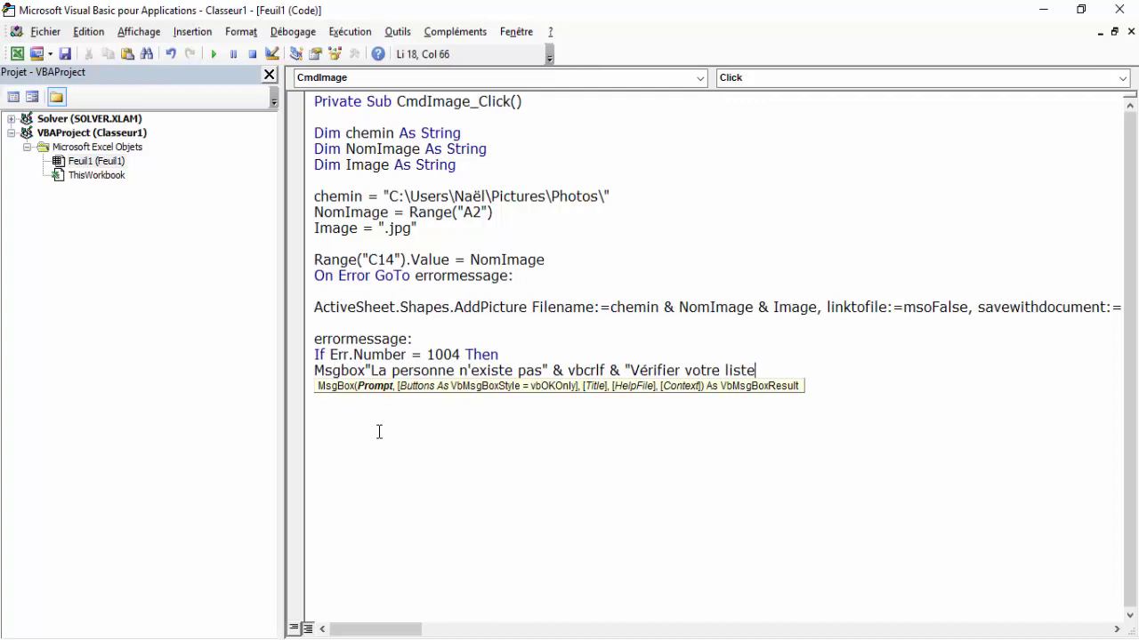
pyautogui.write('!')
pyautogui.press('Return')
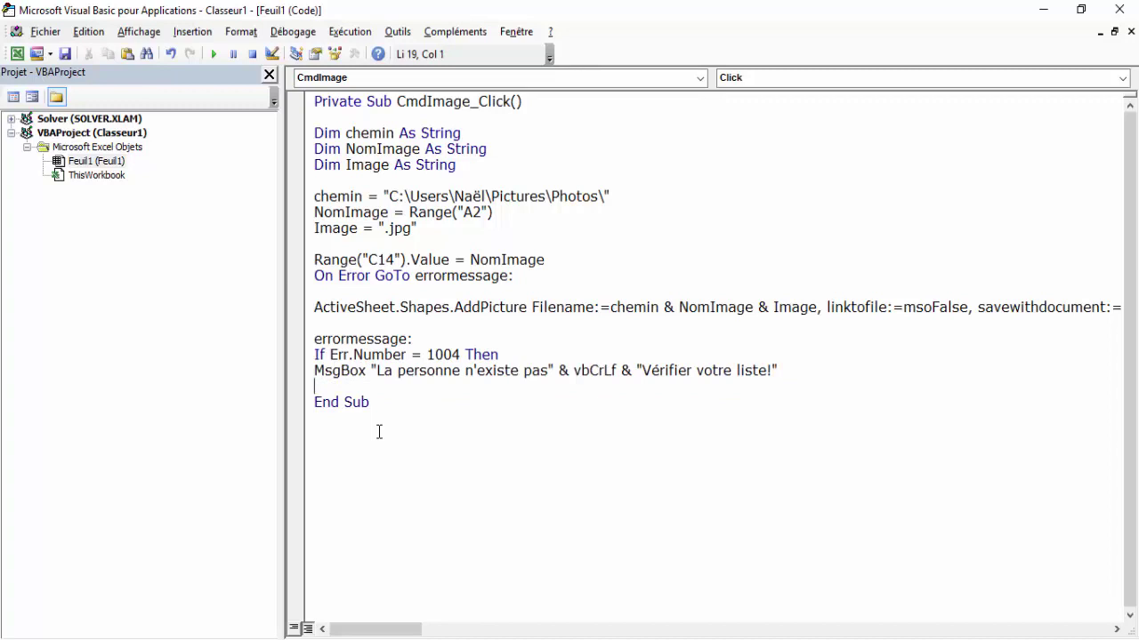
# - Add the line Range ("A2") below the MsgBox
pyautogui.write('ra')
pyautogui.write('nge"')
pyautogui.write('A2')
pyautogui.write('")')
pyautogui.press('Return')
pyautogui.press('Return')
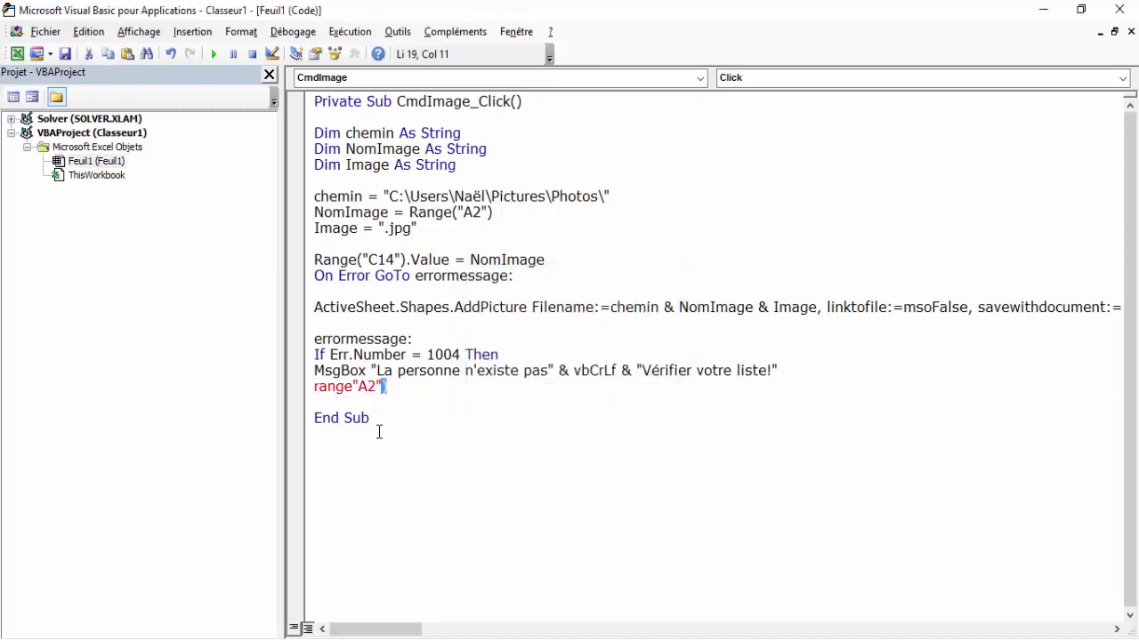
pyautogui.click(354, 386)
pyautogui.write('(')
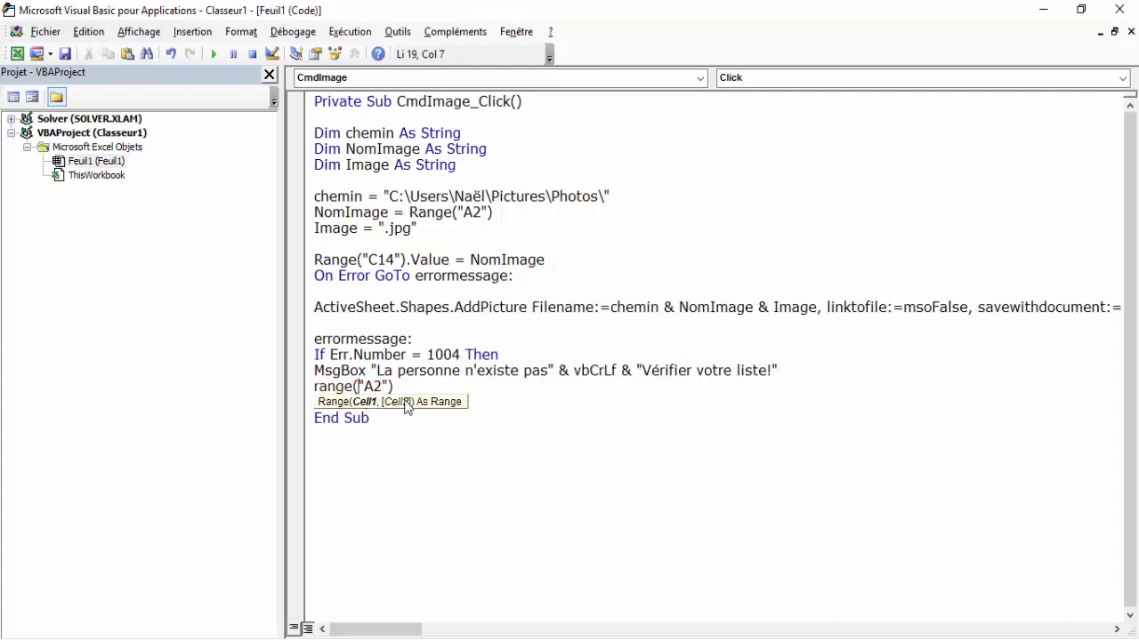
pyautogui.click(408, 386)
pyautogui.press('Return')
# - Add Range ("C14") and close the If block with End If
pyautogui.write('ra')
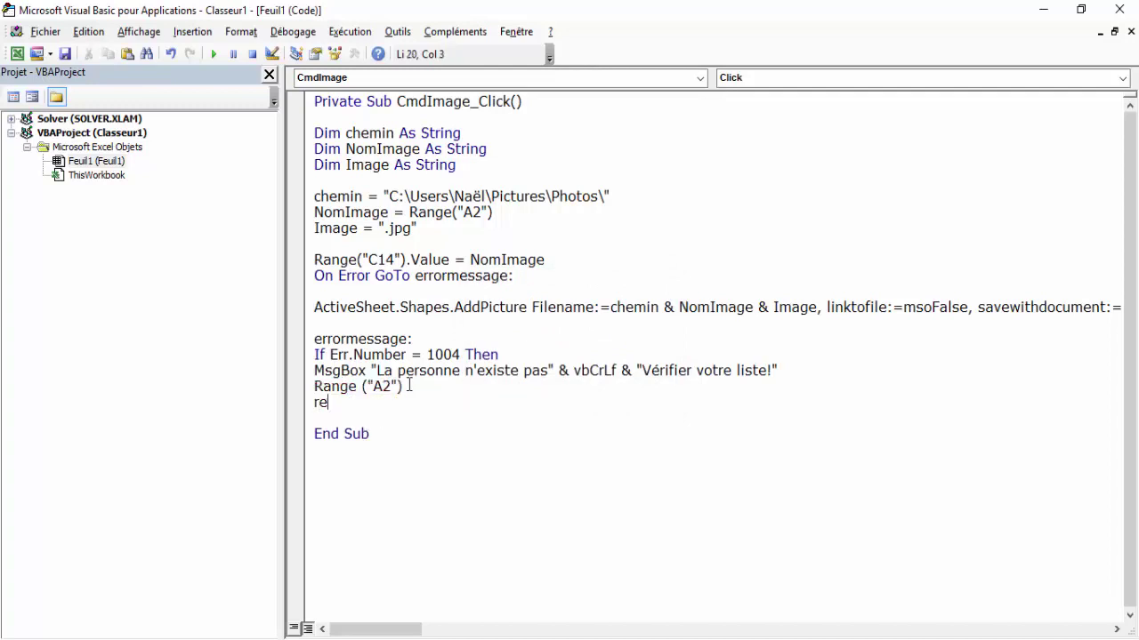
pyautogui.write('n')
pyautogui.press('BackSpace')
pyautogui.write('nge')
pyautogui.write('("')
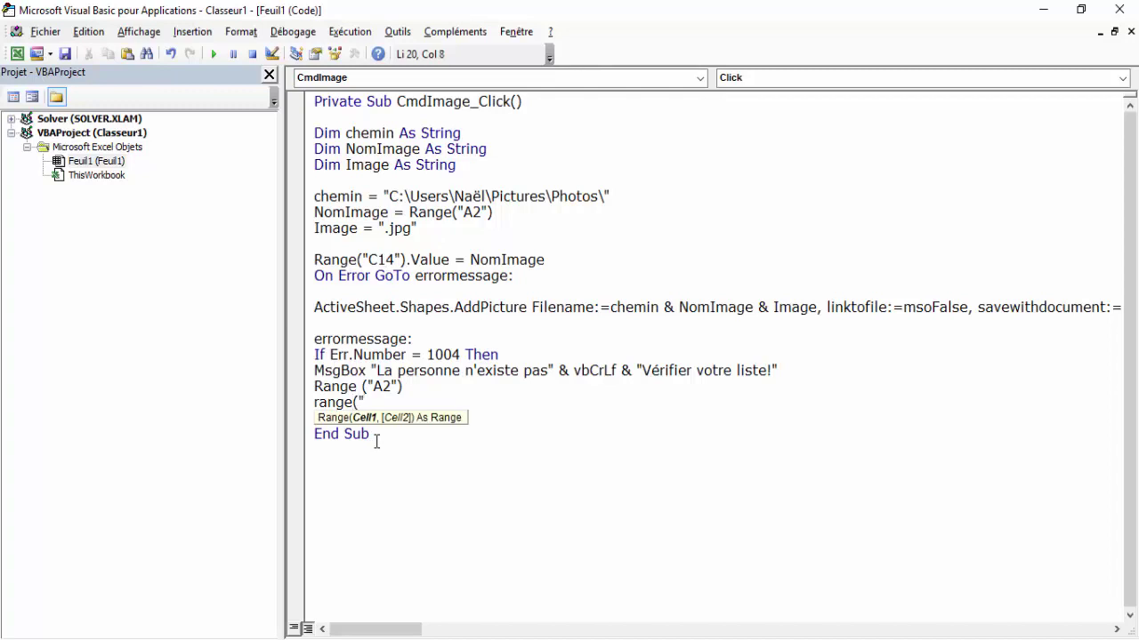
pyautogui.write('C14"')
pyautogui.write(')')
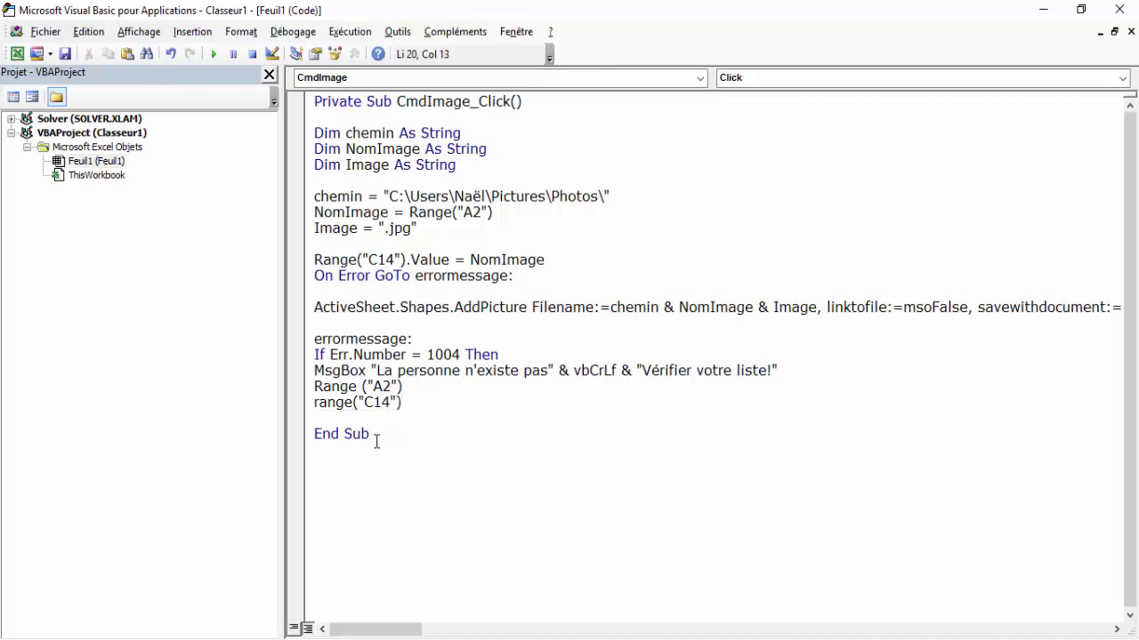
pyautogui.press('Return')
pyautogui.press('Tab')
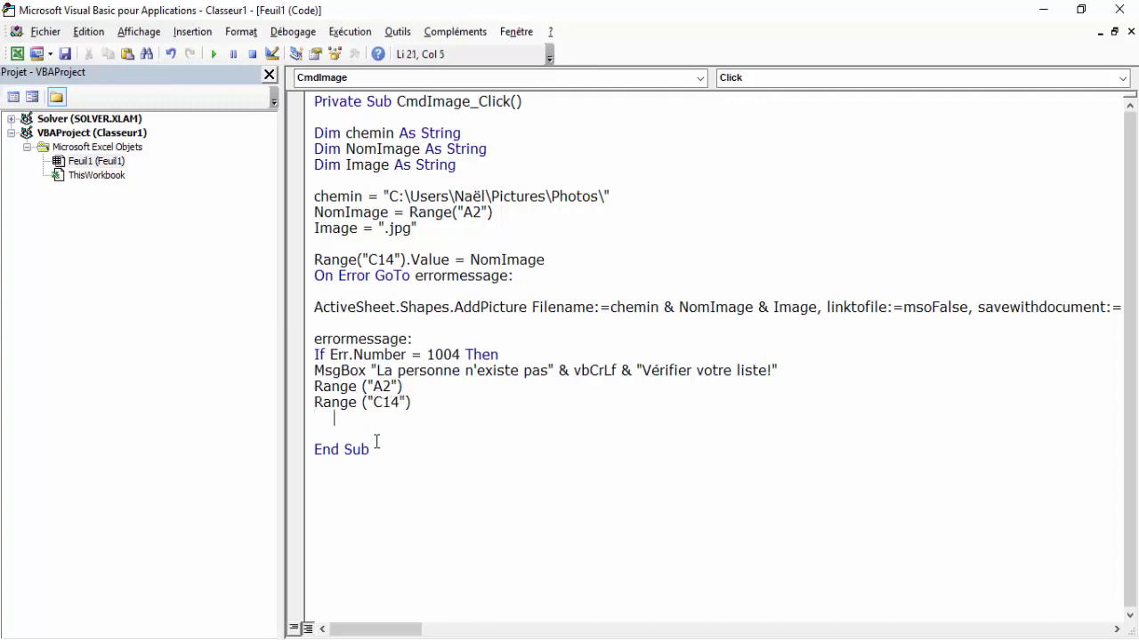
pyautogui.write('end ')
pyautogui.write('if')
pyautogui.press('Return')
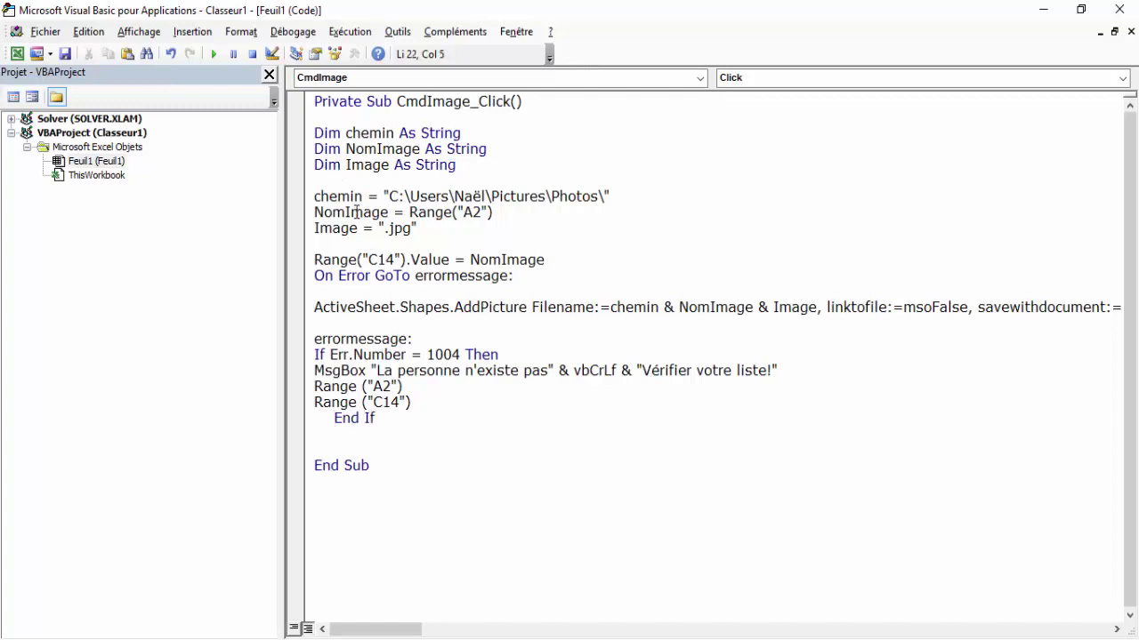
# - Run the macro and dismiss the incorrect property use compile error
pyautogui.click(214, 54)
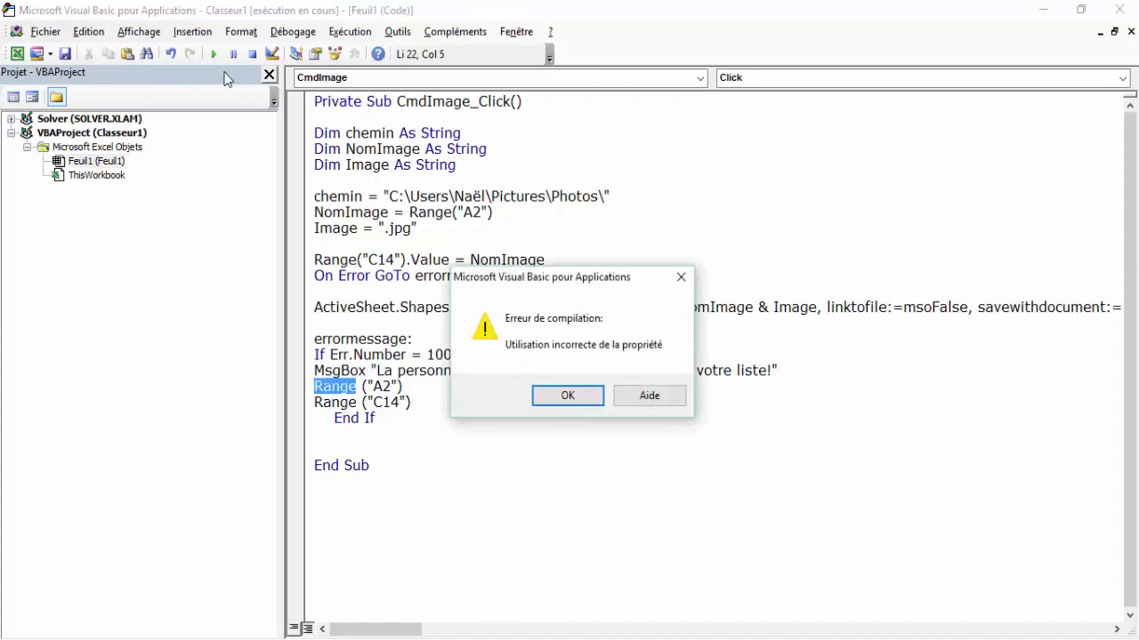
pyautogui.click(572, 400)
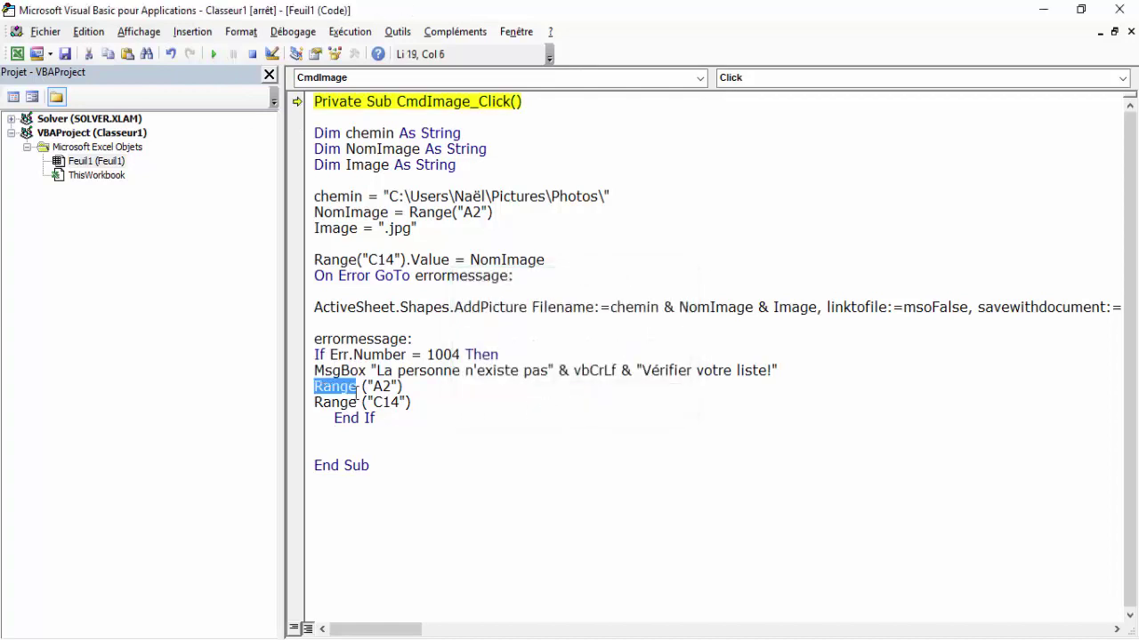
pyautogui.click(357, 391)
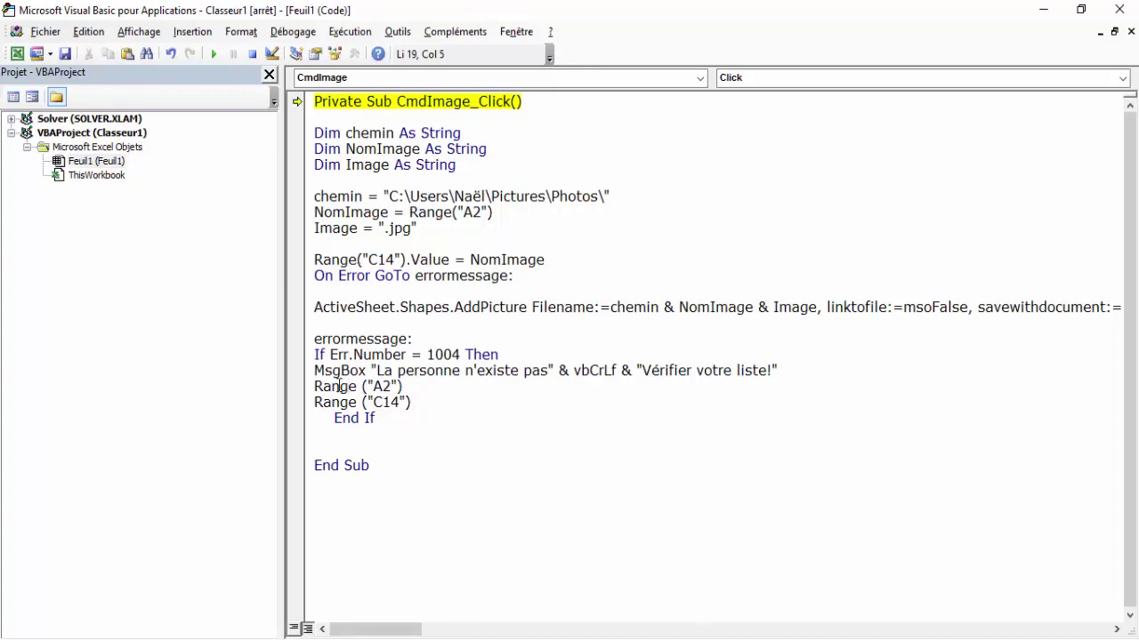
# - Append = "" to the Range("A2") and Range("C14") lines in the errormessage handler
pyautogui.click(410, 386)
pyautogui.write('=')
pyautogui.write('""')
pyautogui.click(426, 402)
pyautogui.write('"')
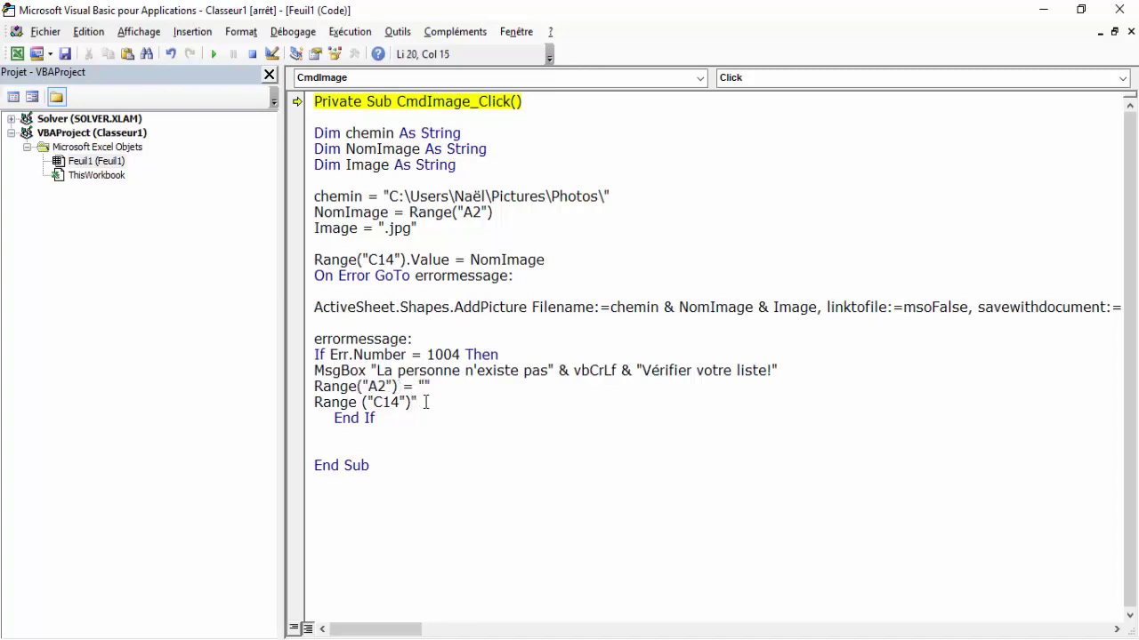
pyautogui.press('BackSpace')
pyautogui.write('= ""')
pyautogui.press('Return')
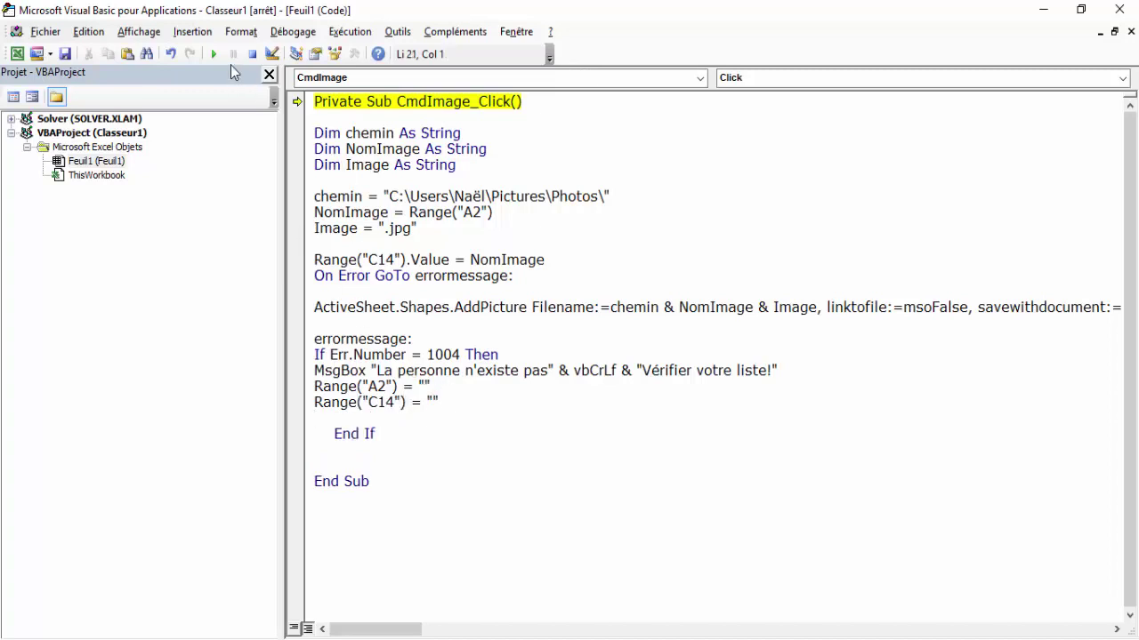
# - Run the photo macro on the invalid name Pierre and dismiss the 'La personne n'existe pas' message
pyautogui.click(216, 55)
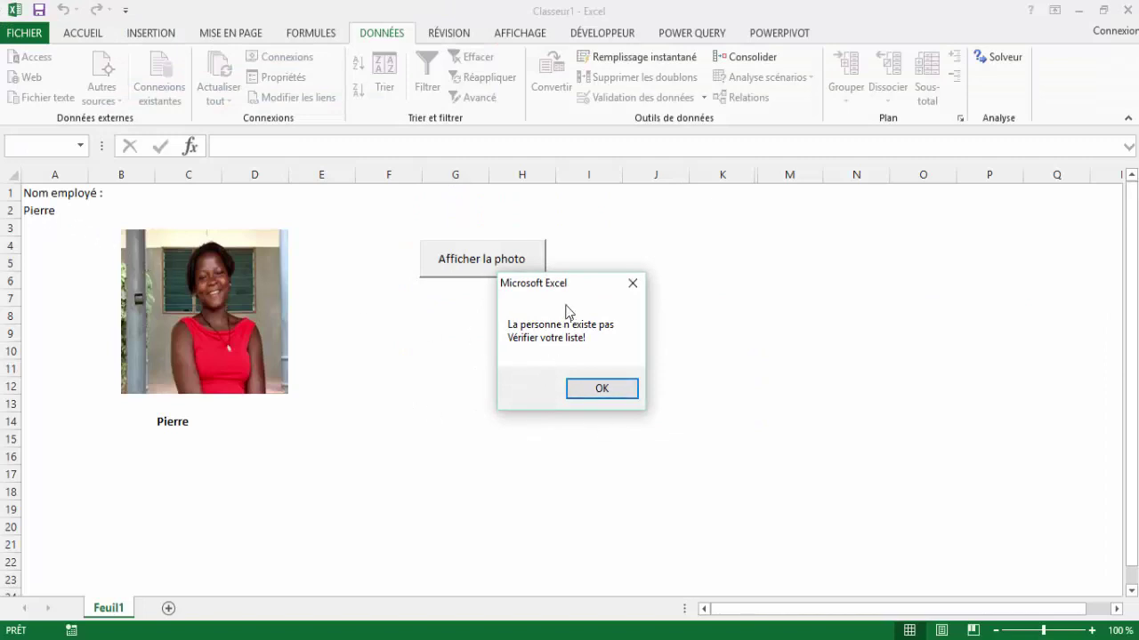
pyautogui.moveTo(596, 293); pyautogui.dragTo(603, 355)
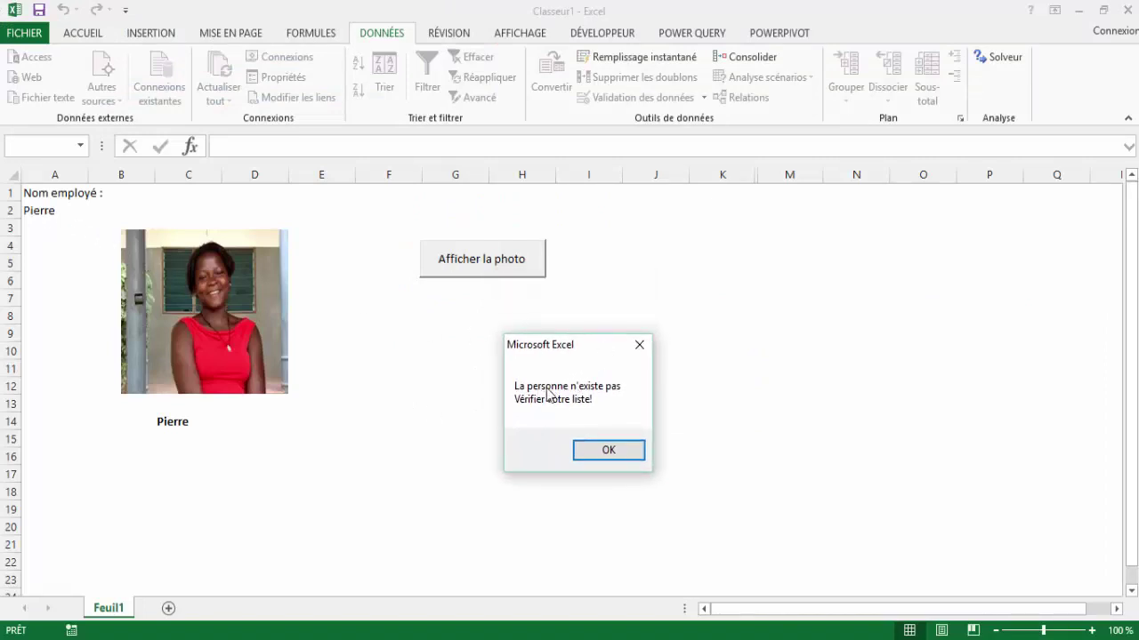
pyautogui.click(609, 451)
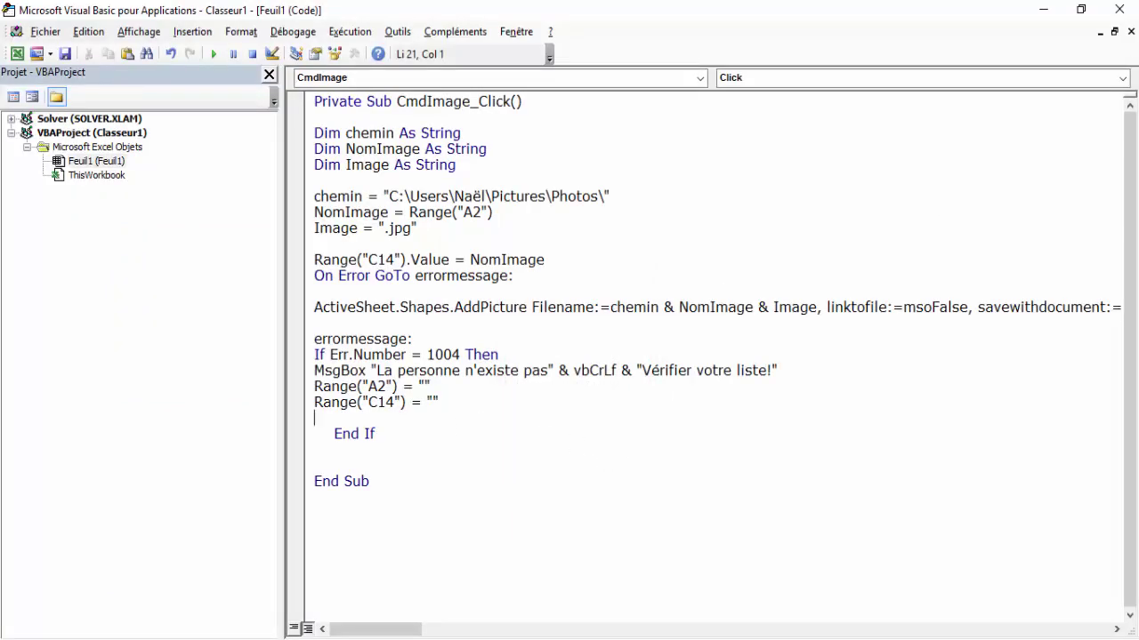
pyautogui.click(1043, 11)
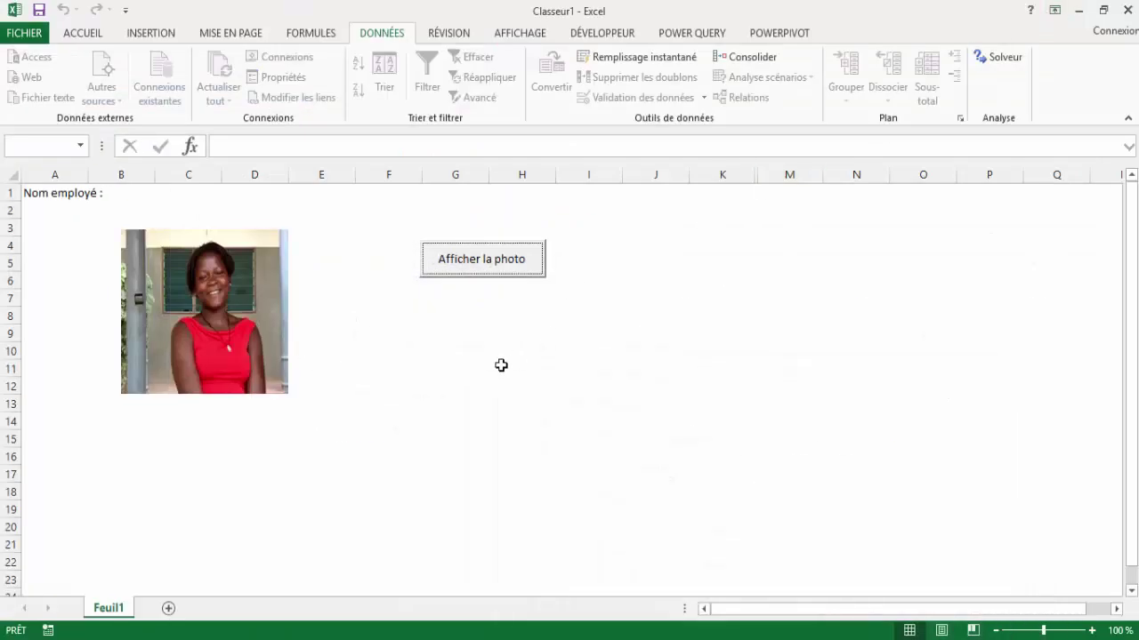
# - Pick Alain, then Paul, from A2's list, displaying each one's photo
pyautogui.click(491, 356)
pyautogui.click(57, 211)
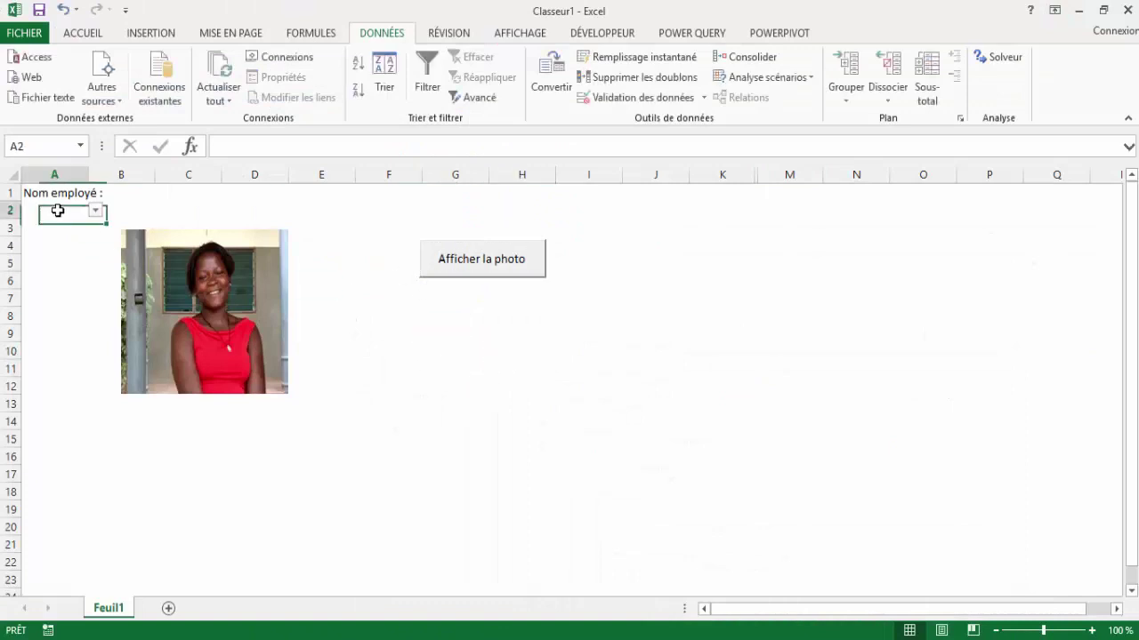
pyautogui.click(96, 211)
pyautogui.click(51, 222)
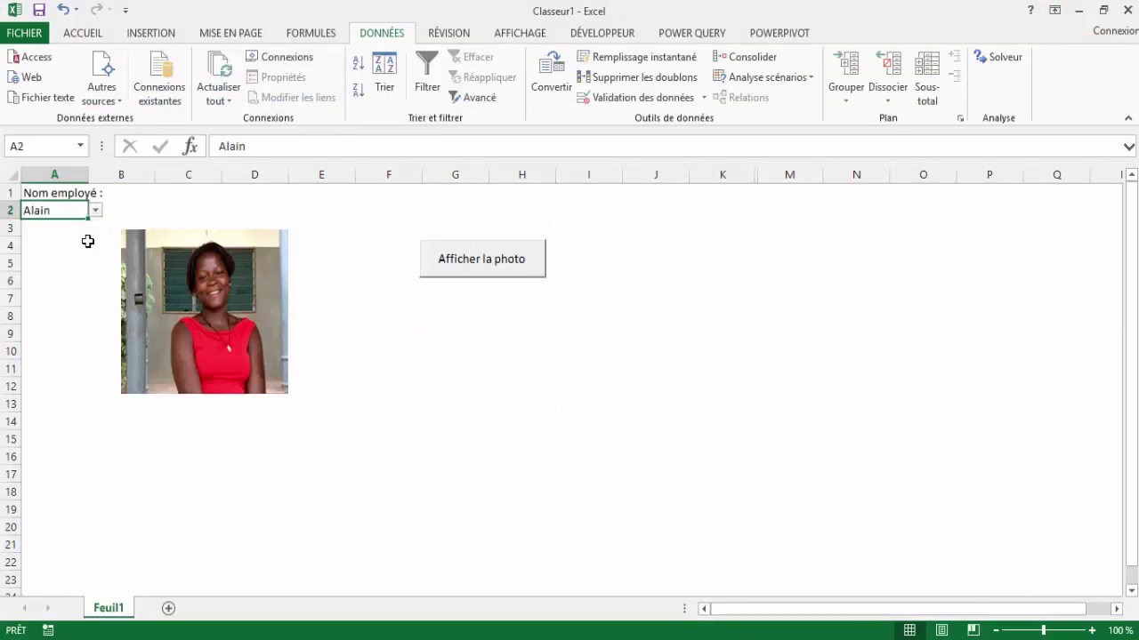
pyautogui.click(492, 265)
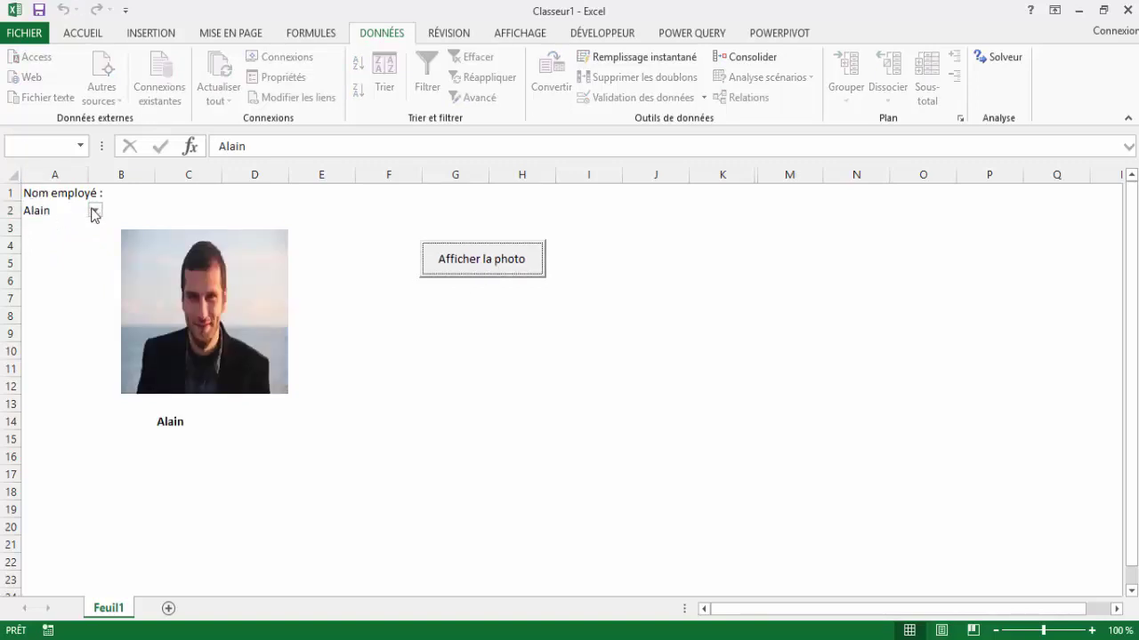
pyautogui.click(95, 211)
pyautogui.click(45, 233)
pyautogui.click(478, 267)
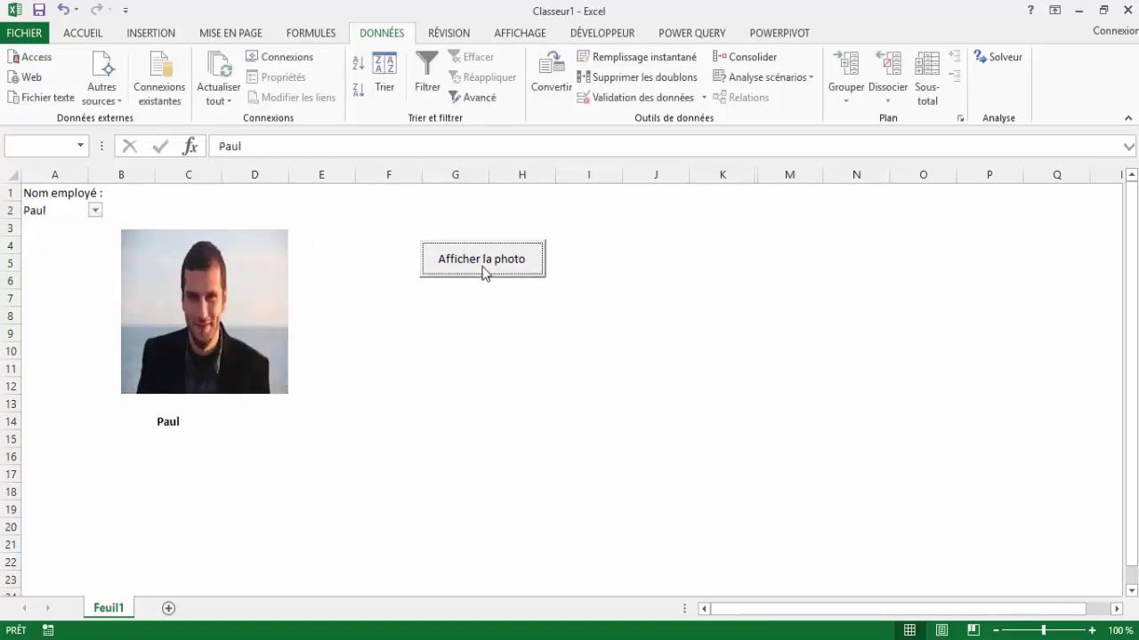
# - Pick Nathalie, then Muriel, from A2's list, displaying each one's photo
pyautogui.click(95, 211)
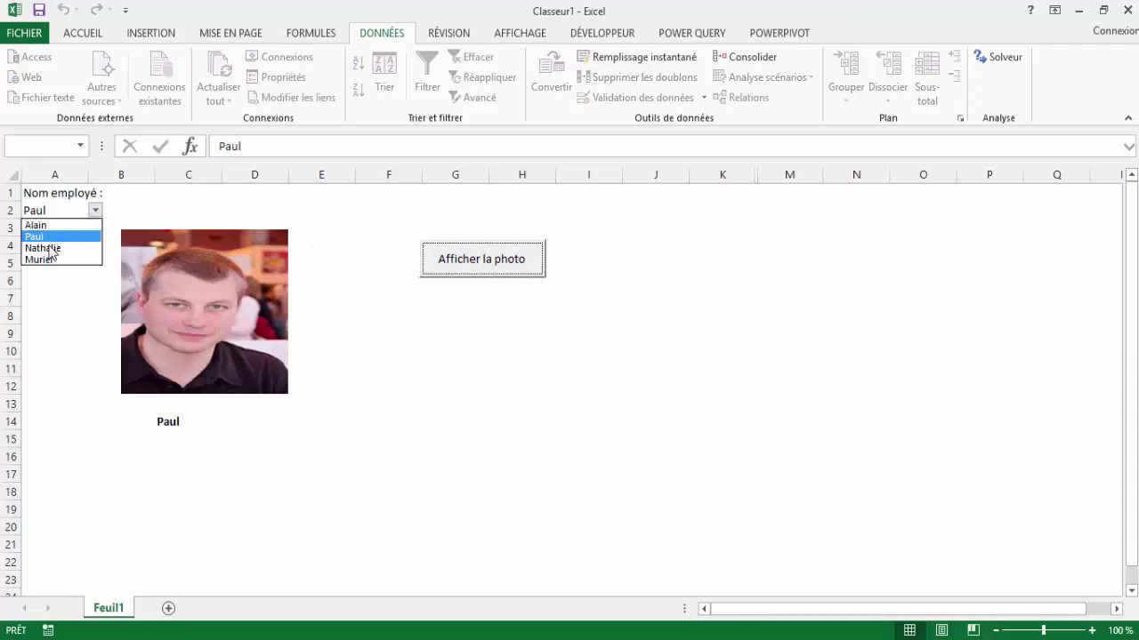
pyautogui.click(48, 250)
pyautogui.click(462, 265)
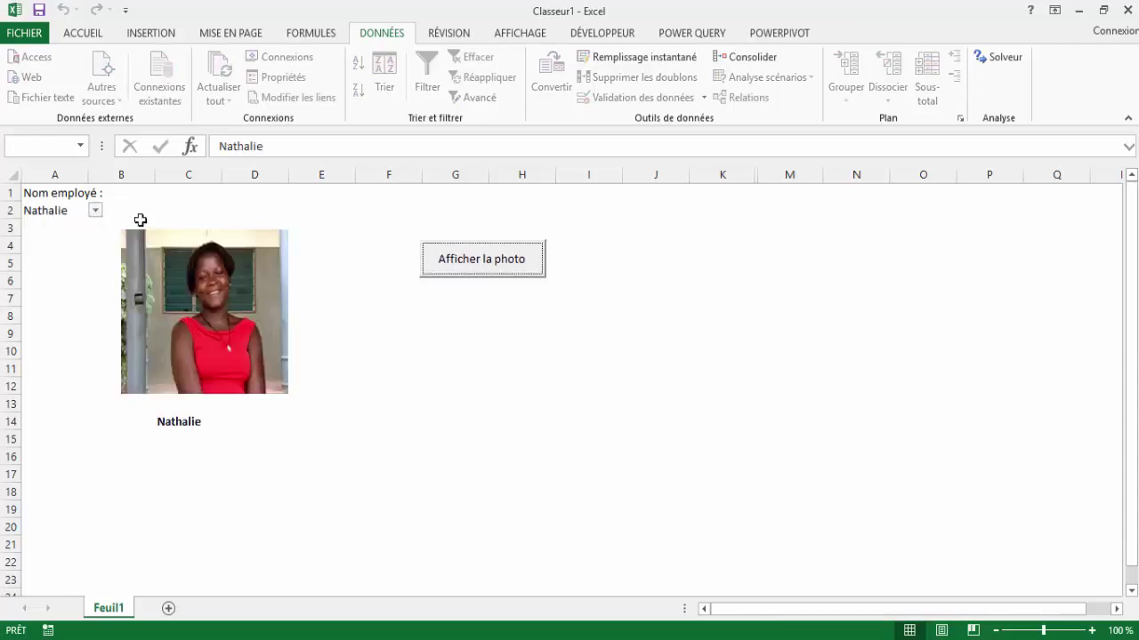
pyautogui.click(95, 210)
pyautogui.click(61, 261)
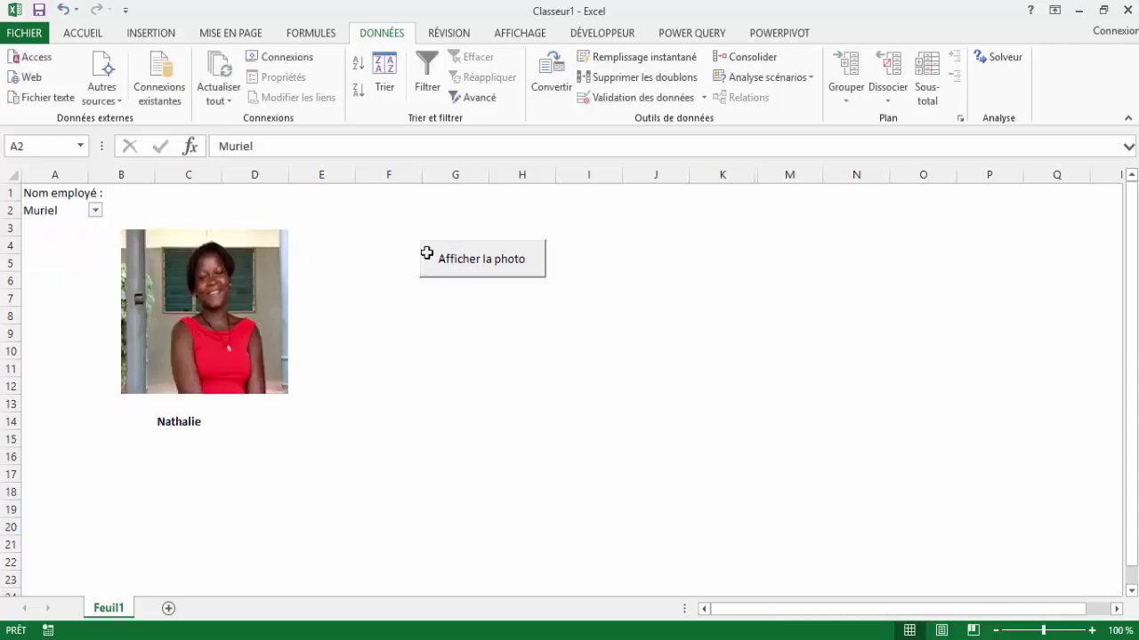
pyautogui.click(495, 272)
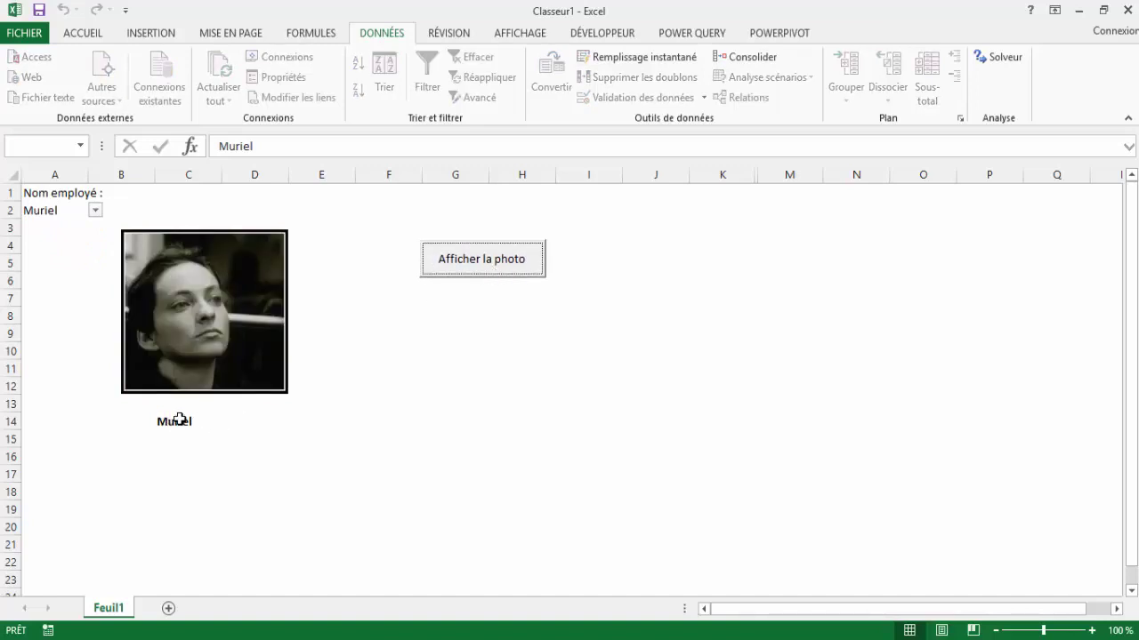
pyautogui.click(176, 423)
pyautogui.click(44, 211)
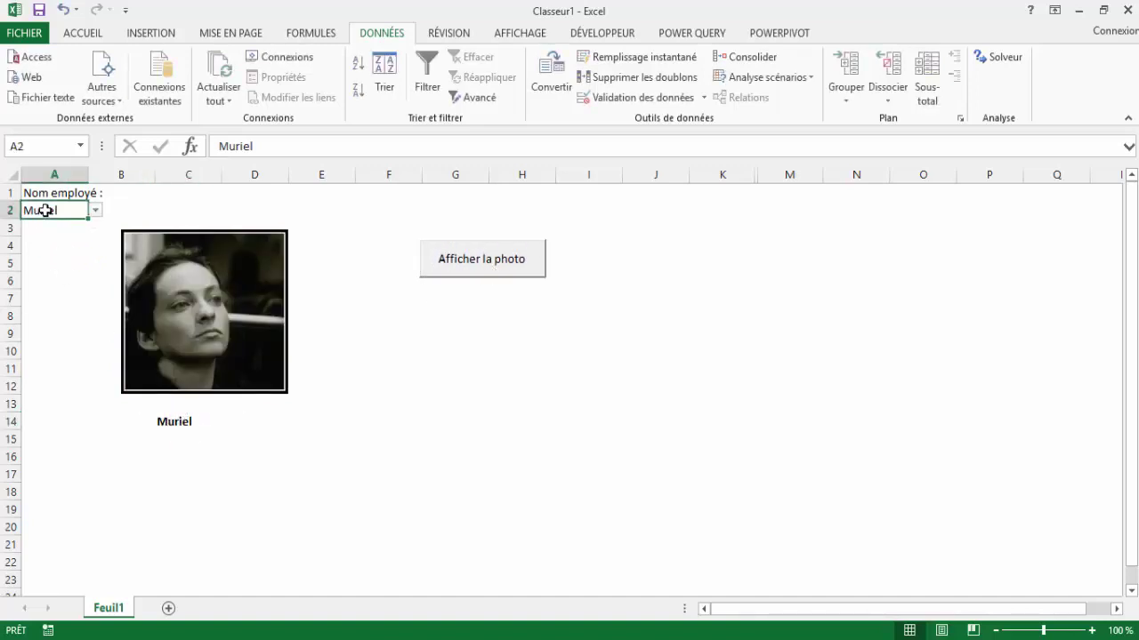
# - Enter the unlisted name XXXX in A2, run Afficher la photo, and dismiss its error
pyautogui.write('P')
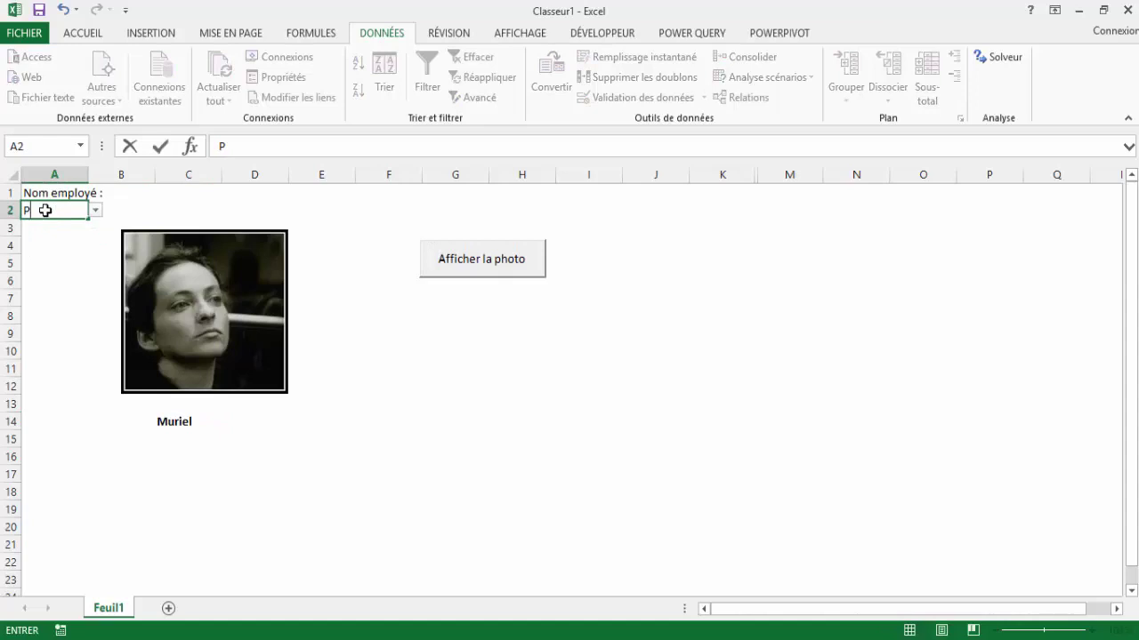
pyautogui.press('BackSpace')
pyautogui.write('XXXX')
pyautogui.press('Return')
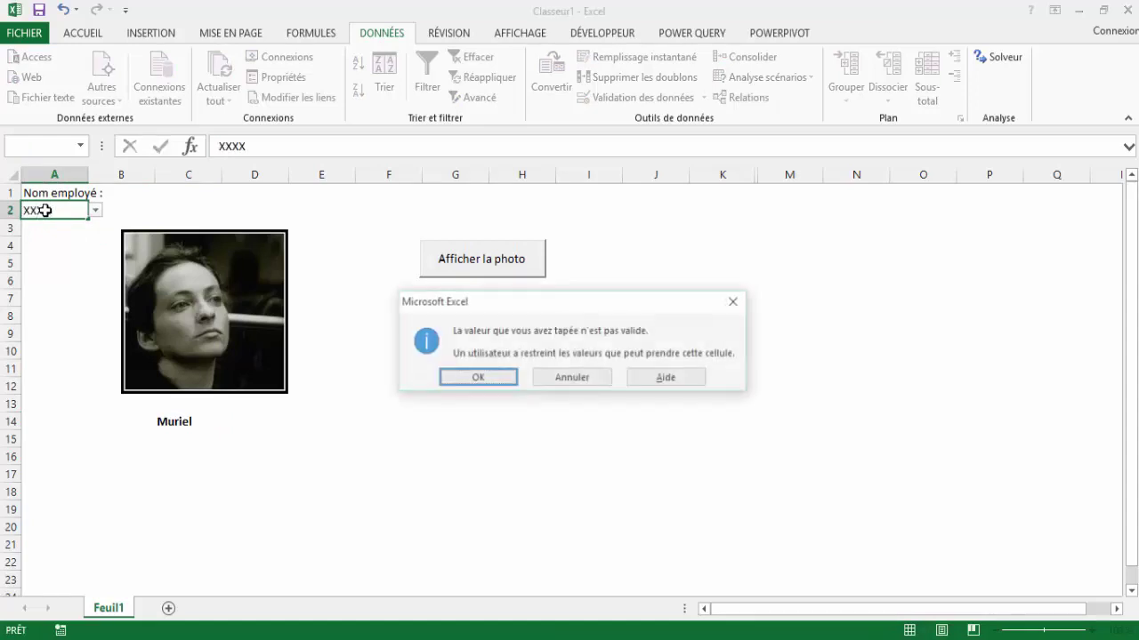
pyautogui.click(480, 381)
pyautogui.click(472, 267)
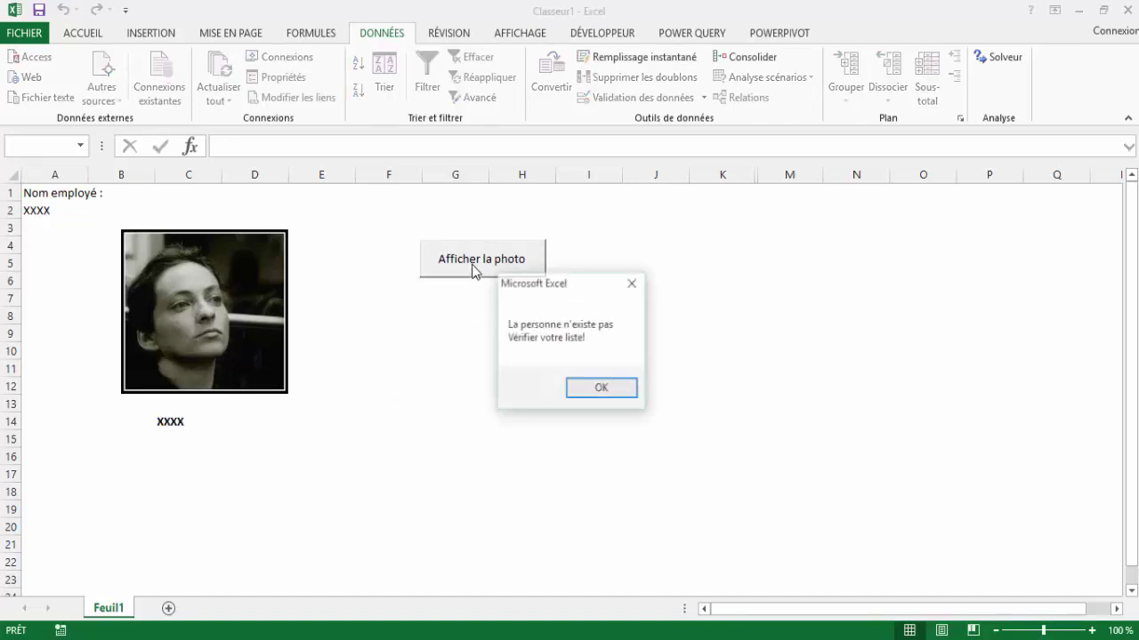
pyautogui.moveTo(553, 287); pyautogui.dragTo(532, 323)
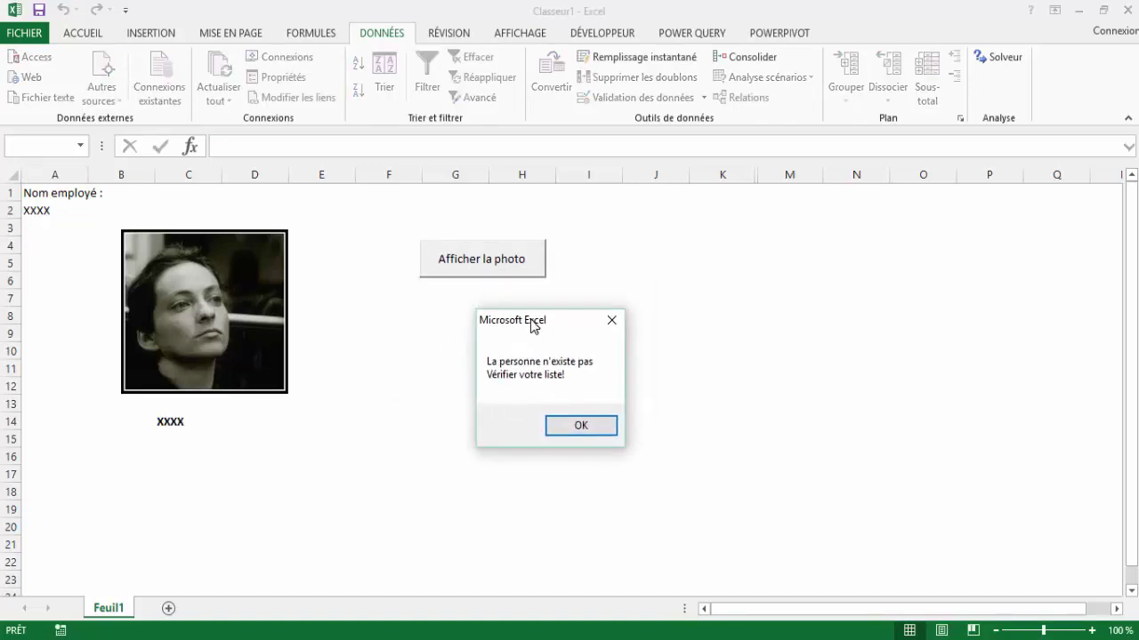
pyautogui.click(574, 428)
pyautogui.click(461, 405)
# - Choose Nathalie from A2's list and display her photo
pyautogui.click(76, 212)
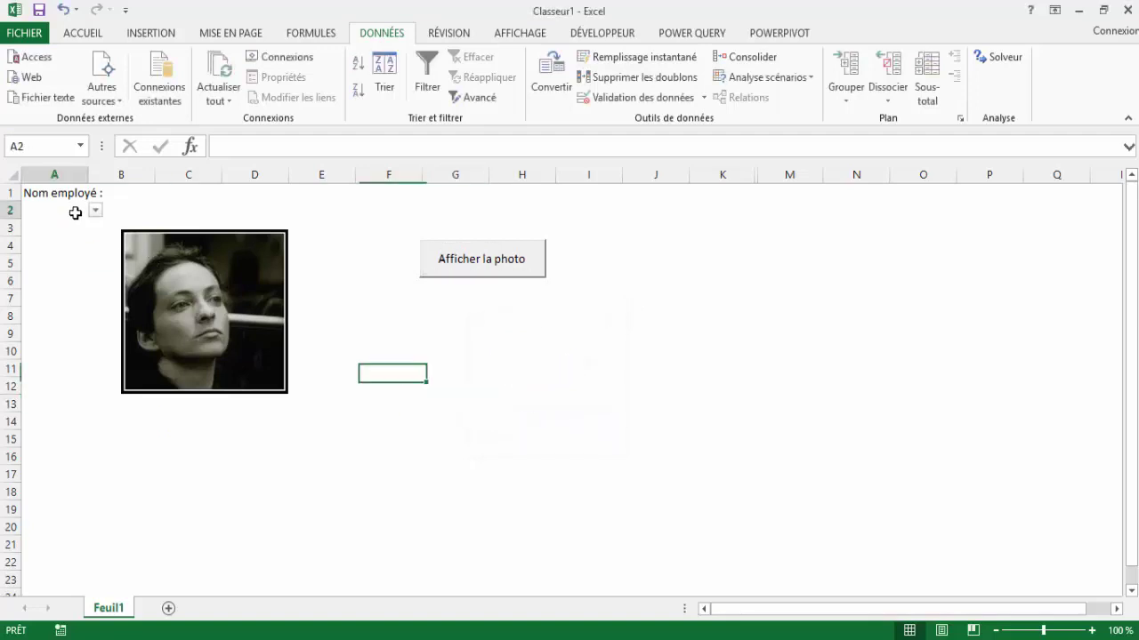
pyautogui.click(95, 210)
pyautogui.click(53, 247)
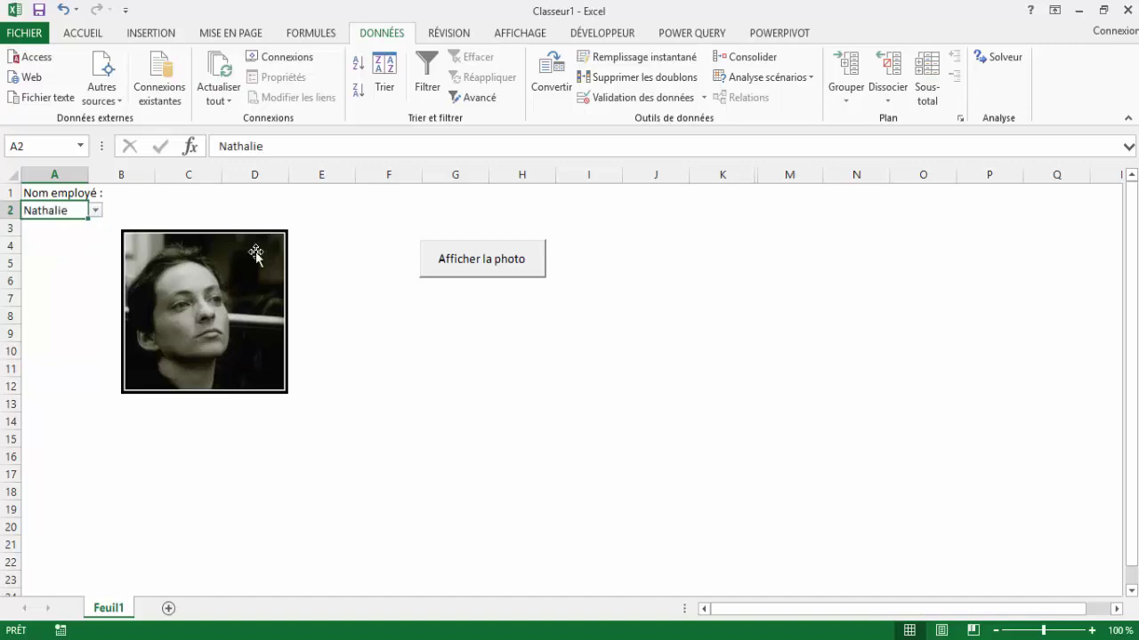
pyautogui.click(480, 260)
pyautogui.click(399, 423)
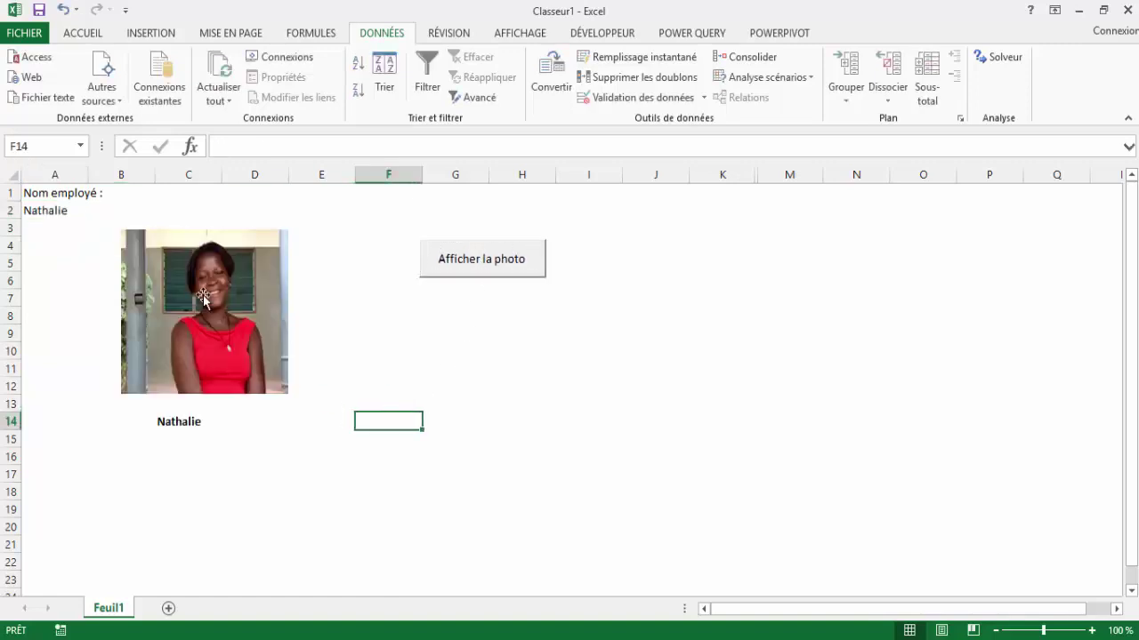
pyautogui.click(69, 215)
pyautogui.click(457, 388)
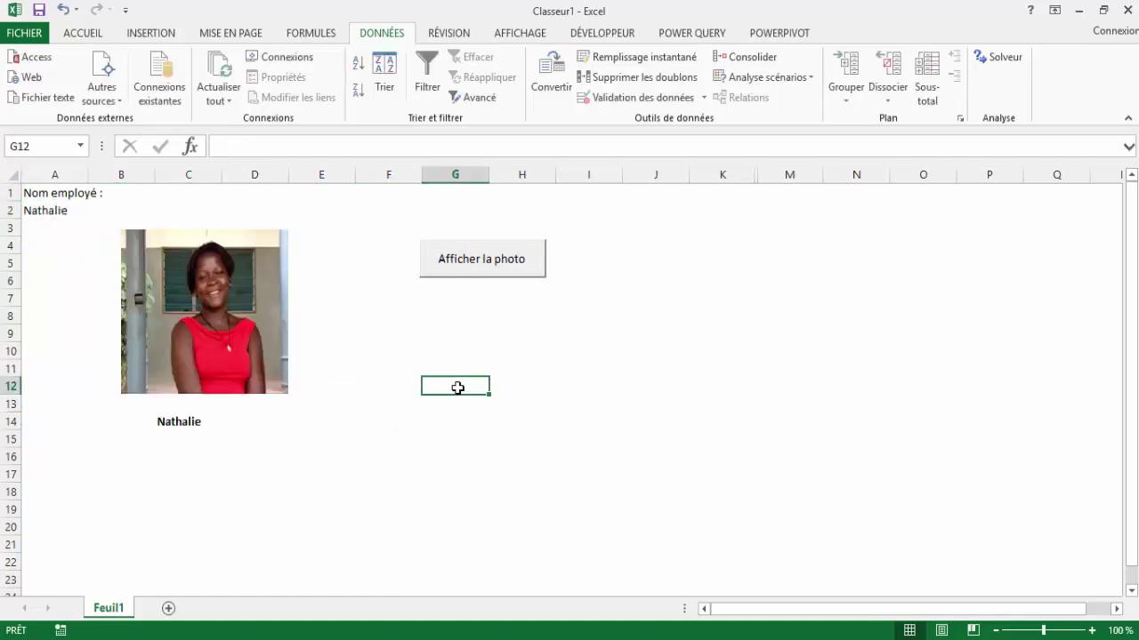